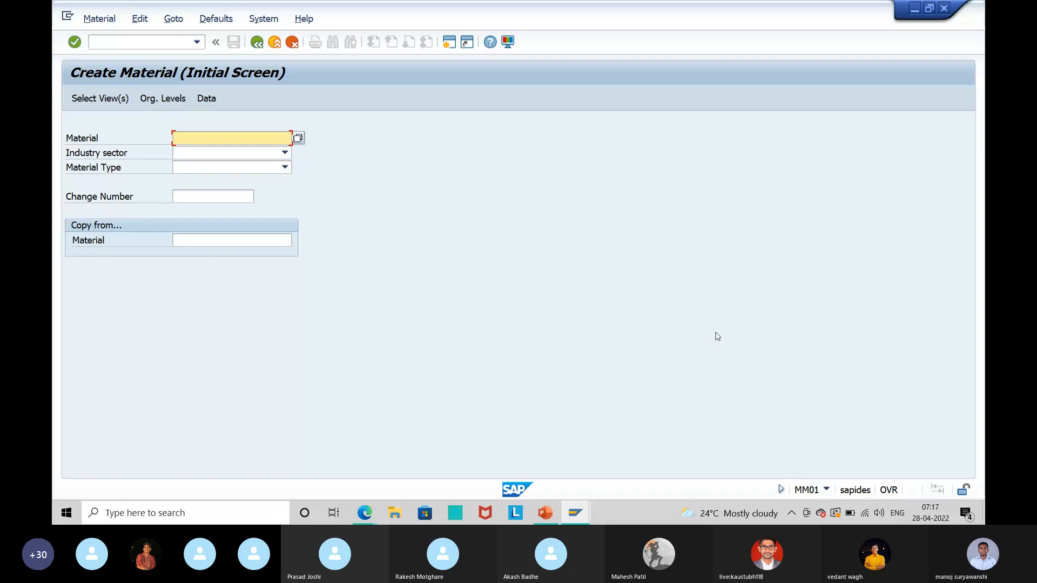
- Set the industry sector to M Mechanical Engineering and the material type to ROH Raw material
{"action": "key", "text": "Tab"}
{"action": "type", "text": "M"}
{"action": "key", "text": "Tab"}
{"action": "type", "text": "RO"}
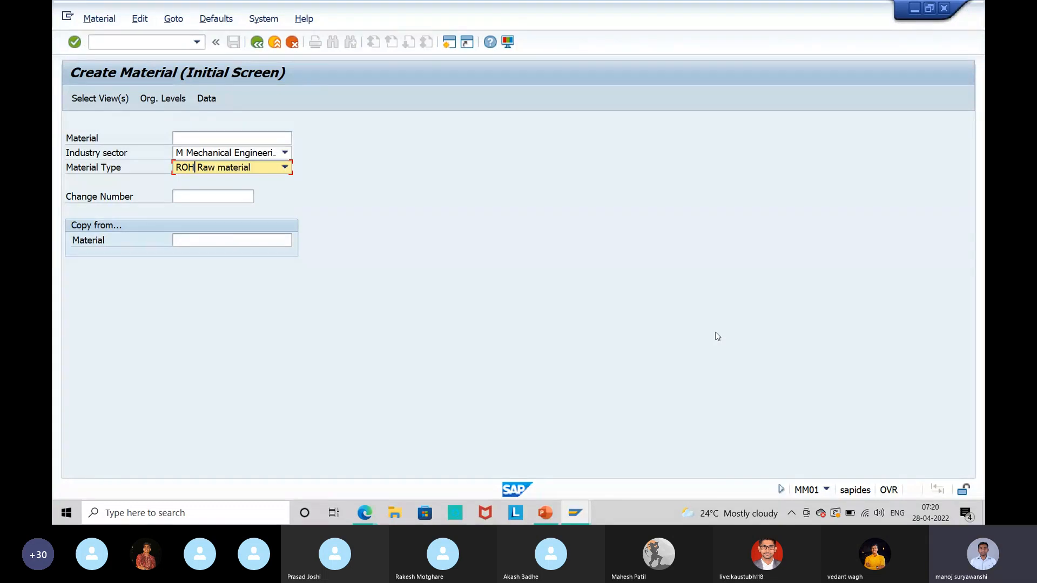
- Switch to Excel with a new blank workbook and maximize its window
{"action": "left_click", "coordinate": [221, 522]}
{"action": "type", "text": "ex"}
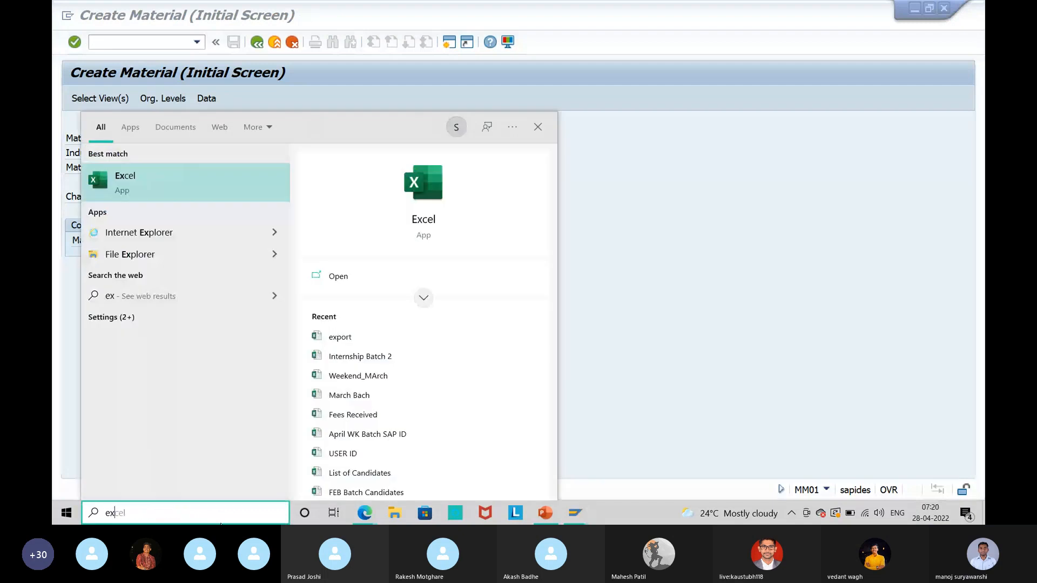
{"action": "left_click", "coordinate": [206, 190]}
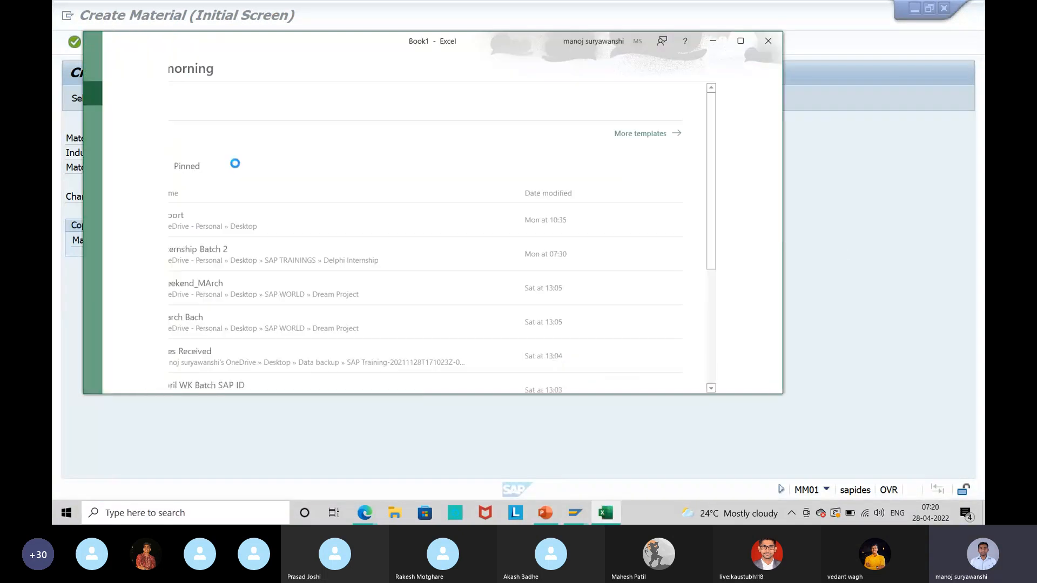
{"action": "left_click", "coordinate": [235, 163]}
{"action": "scroll", "coordinate": [395, 237], "scroll_direction": "up", "scroll_amount": 6}
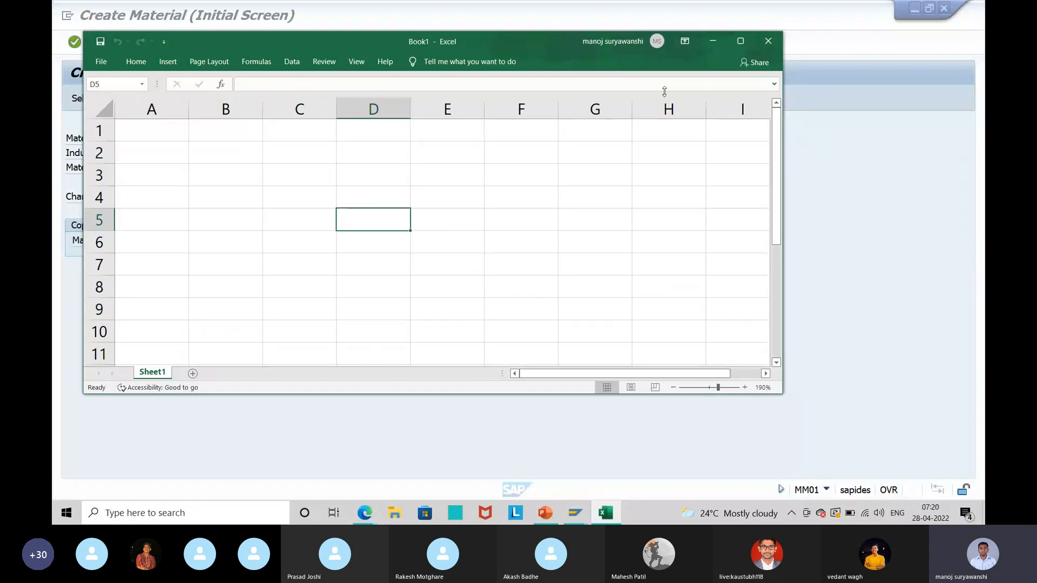
{"action": "left_click", "coordinate": [741, 41]}
- Enter "Engine" in cell C6 and "Car" in cell D6
{"action": "left_click", "coordinate": [255, 212]}
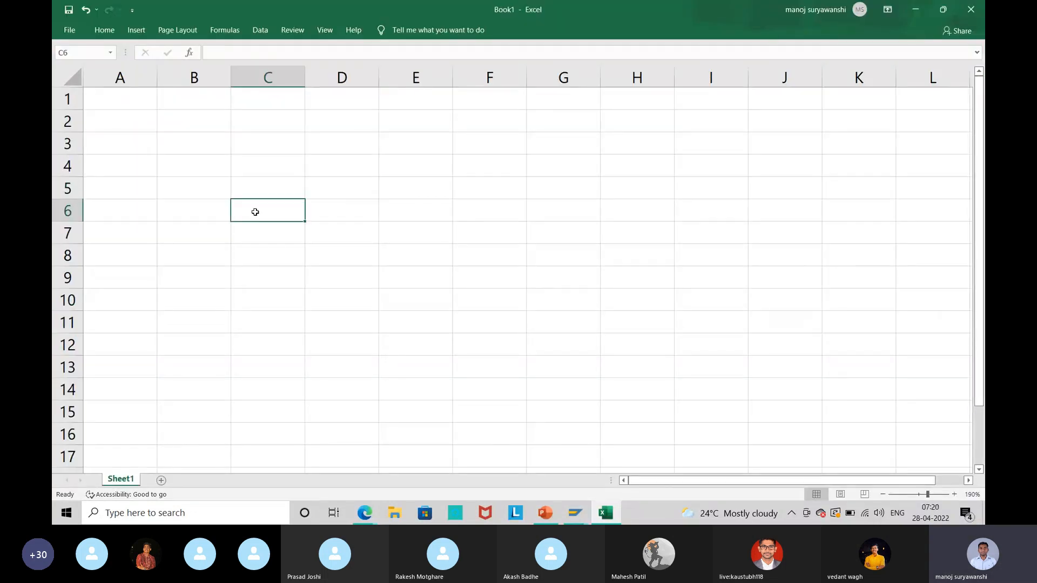
{"action": "type", "text": "E"}
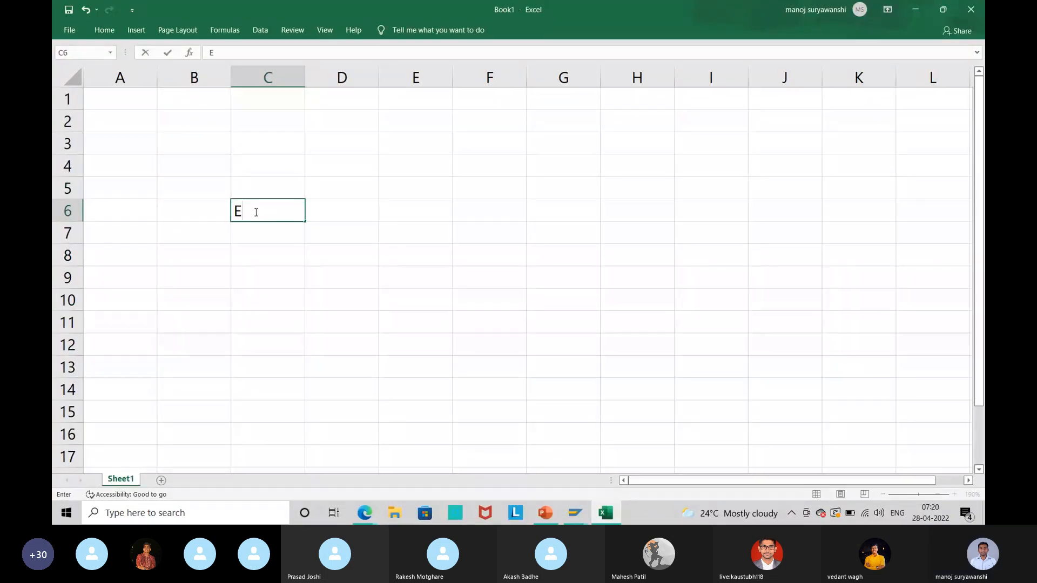
{"action": "type", "text": "ngine"}
{"action": "key", "text": "Tab"}
{"action": "type", "text": "Car"}
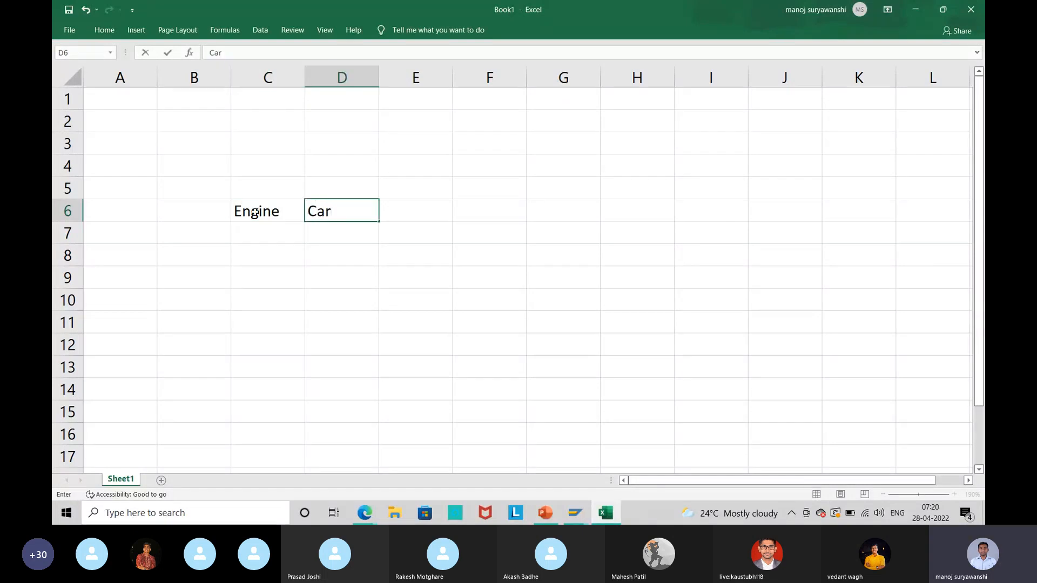
{"action": "key", "text": "Return"}
- Enter "Crankshaft" in cell B6 and fit column B's width to the text
{"action": "key", "text": "Left"}
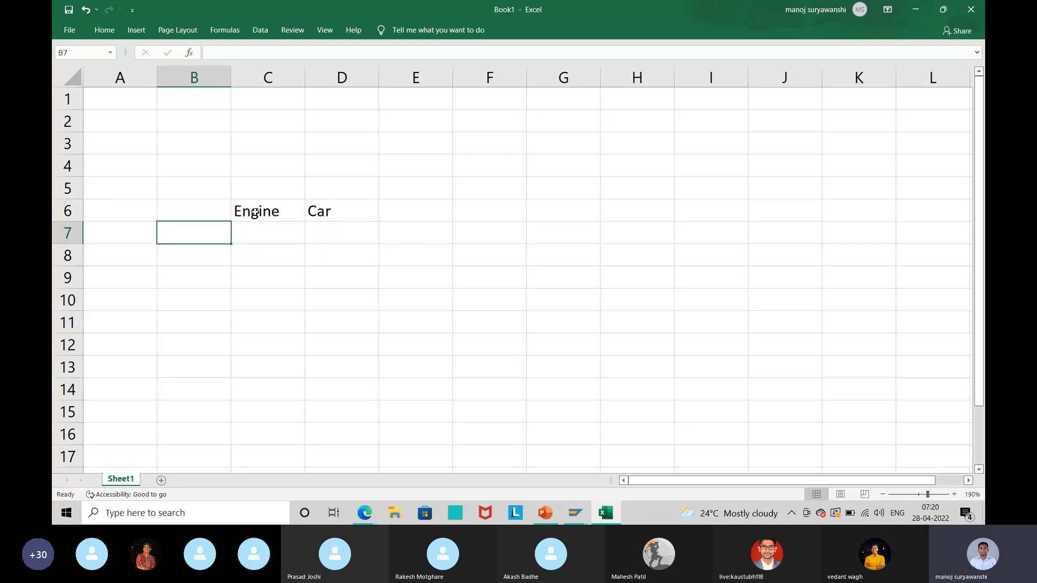
{"action": "key", "text": "Up"}
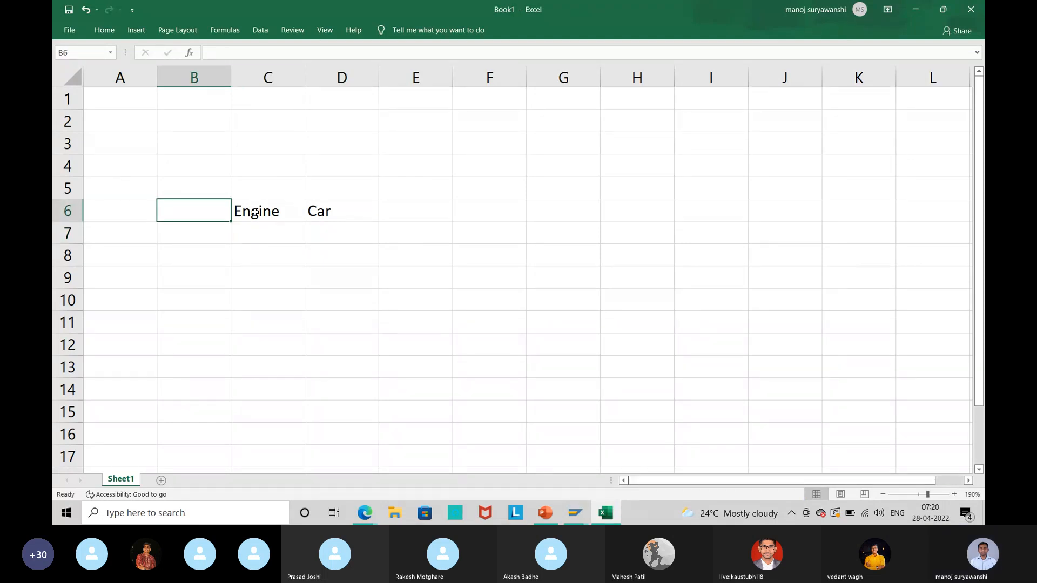
{"action": "type", "text": "Cranks"}
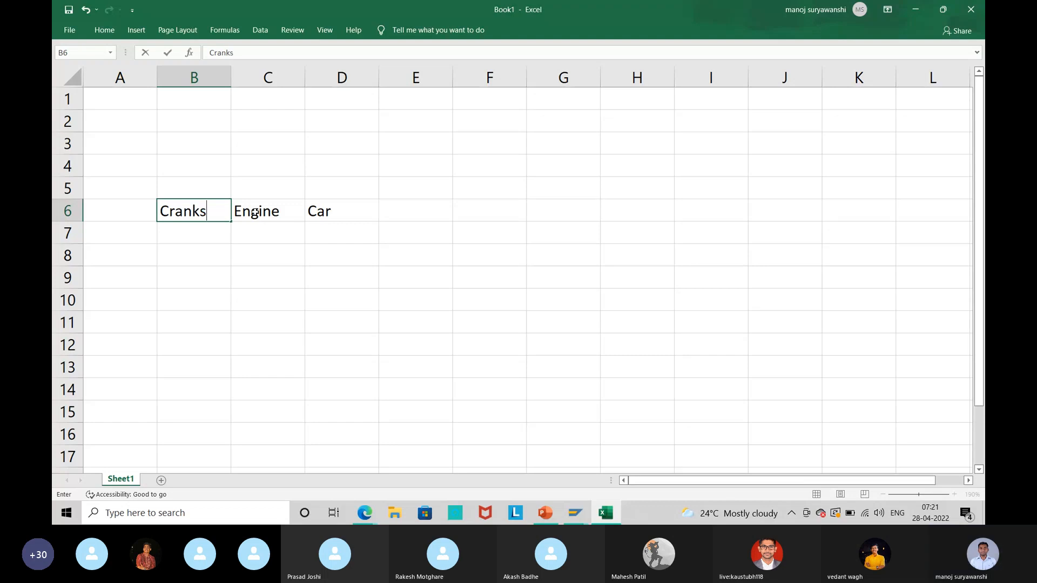
{"action": "type", "text": "haft"}
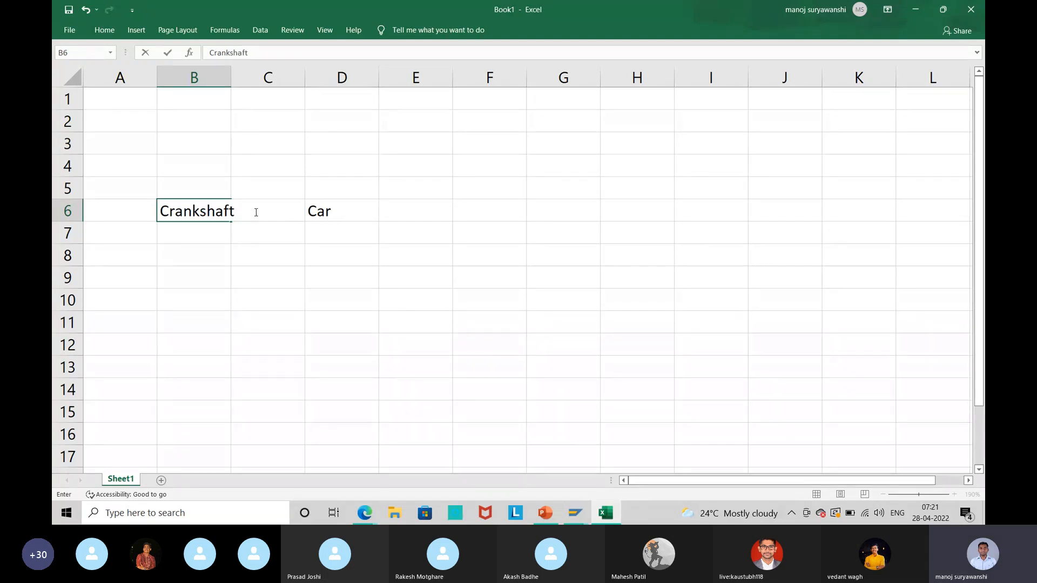
{"action": "key", "text": "Return"}
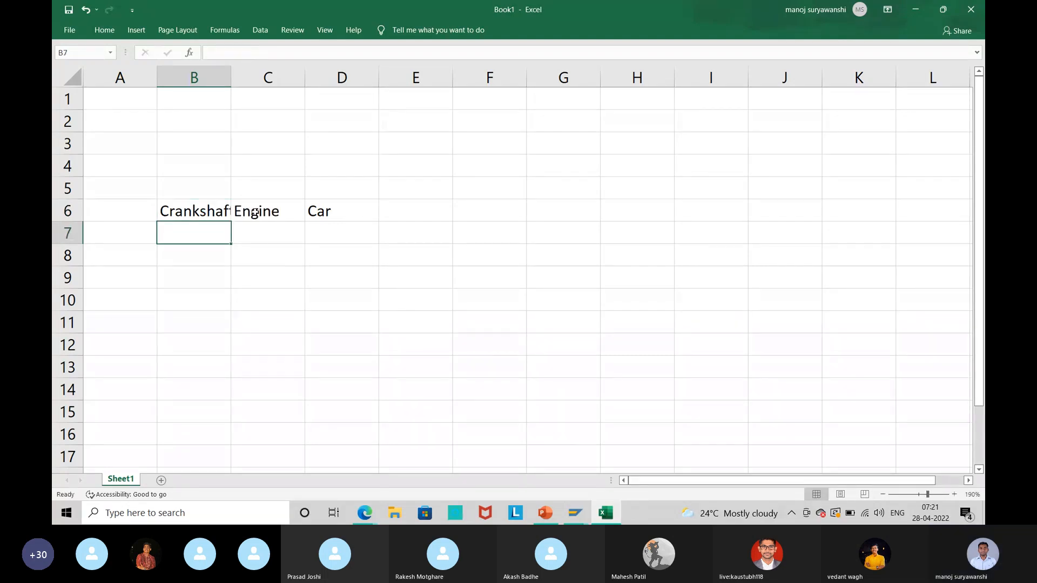
{"action": "double_click", "coordinate": [232, 75]}
{"action": "left_click", "coordinate": [486, 281]}
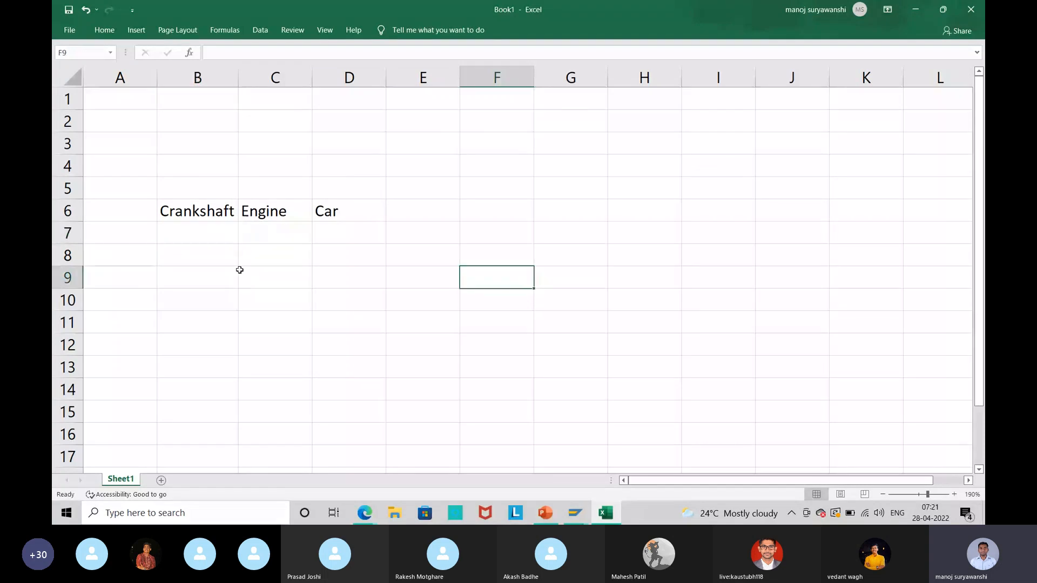
- Label the Engine and Car columns by entering "semifinished" in C5 and "Finished" in D5
{"action": "left_click", "coordinate": [204, 213]}
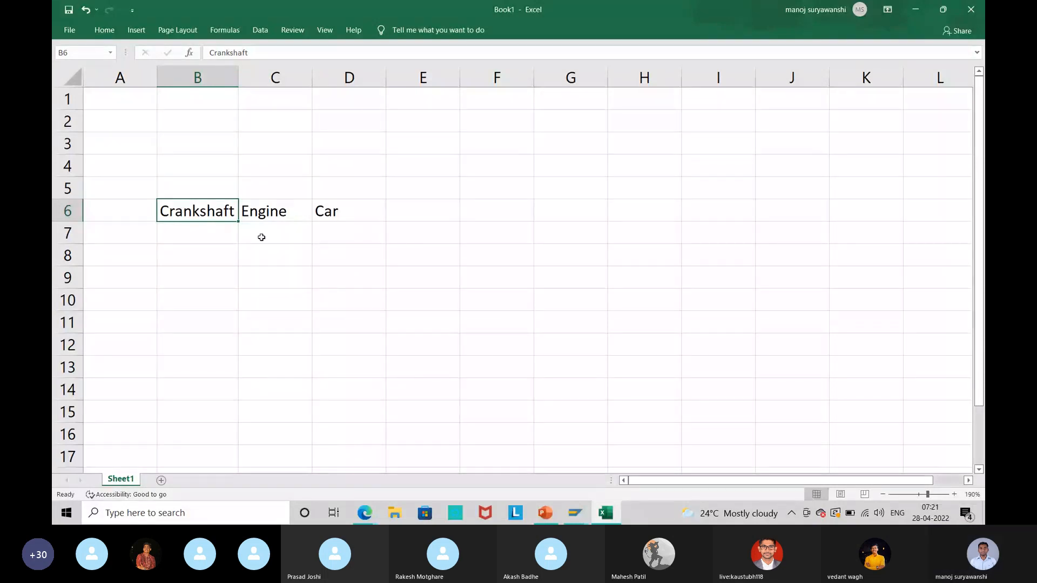
{"action": "left_click", "coordinate": [282, 219]}
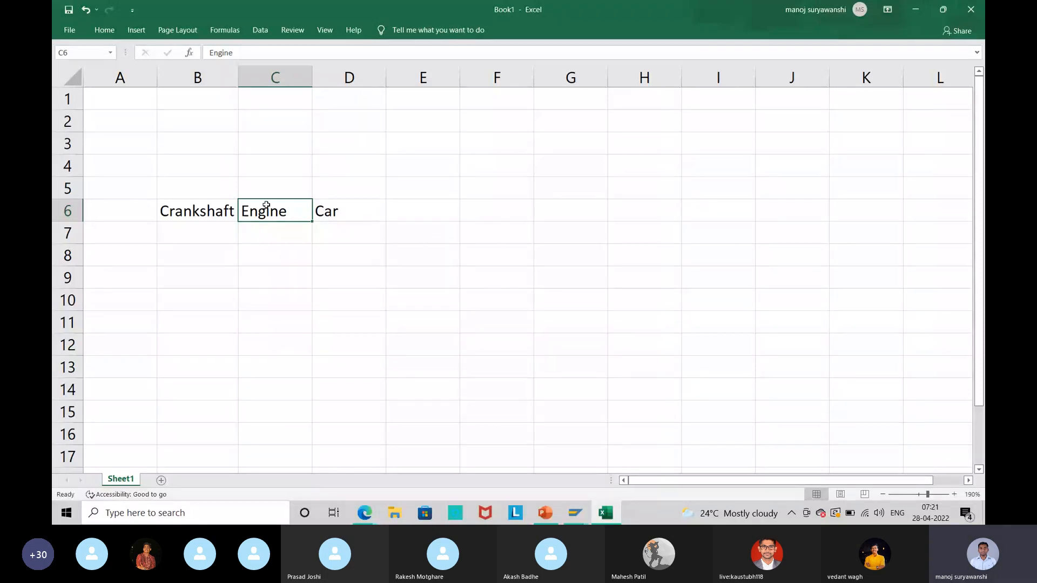
{"action": "left_click", "coordinate": [276, 186]}
{"action": "type", "text": "semi"}
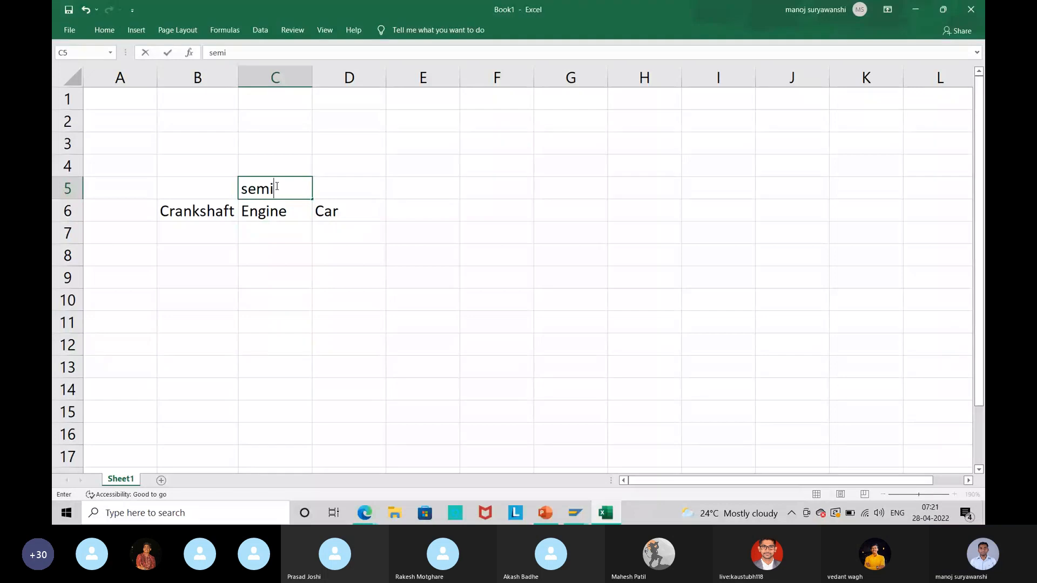
{"action": "type", "text": "fini"}
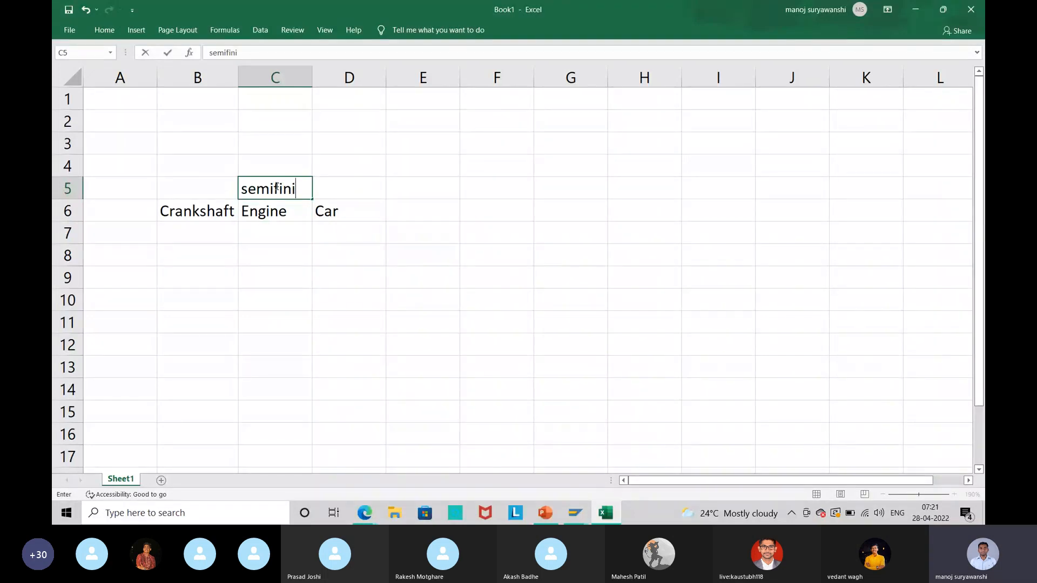
{"action": "type", "text": "shed"}
{"action": "key", "text": "Tab"}
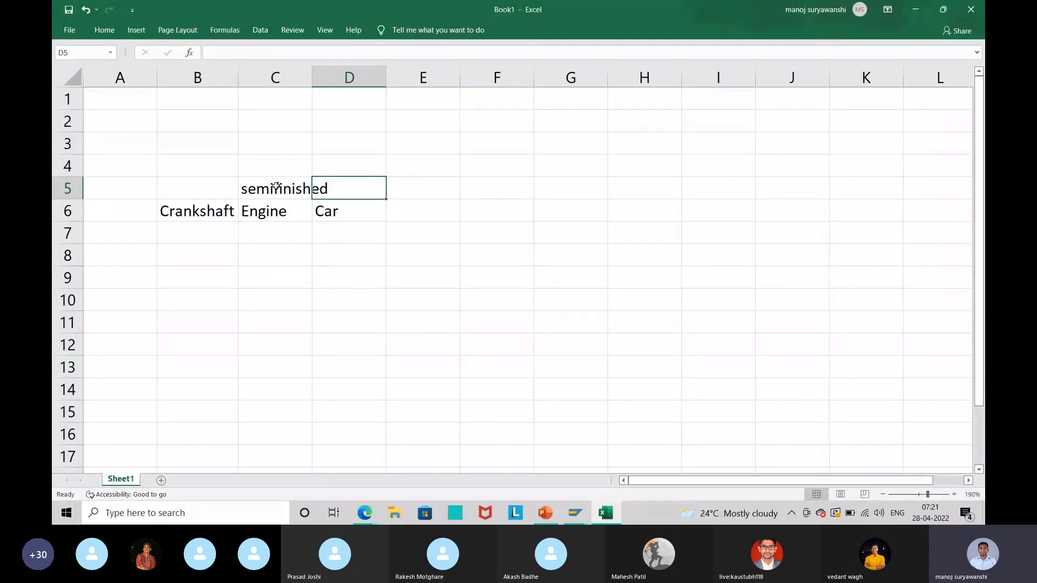
{"action": "type", "text": "Finished"}
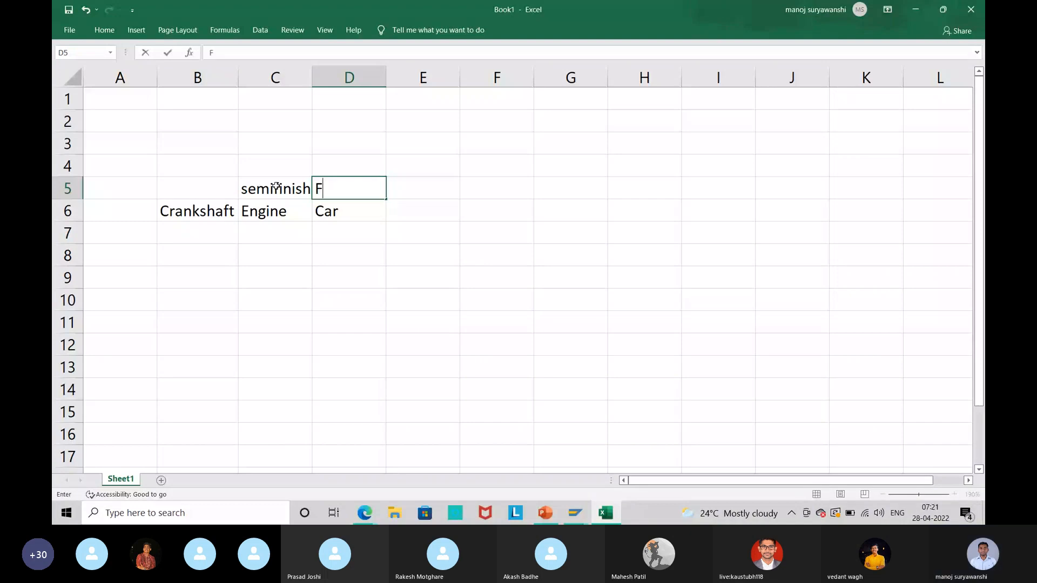
{"action": "key", "text": "Return"}
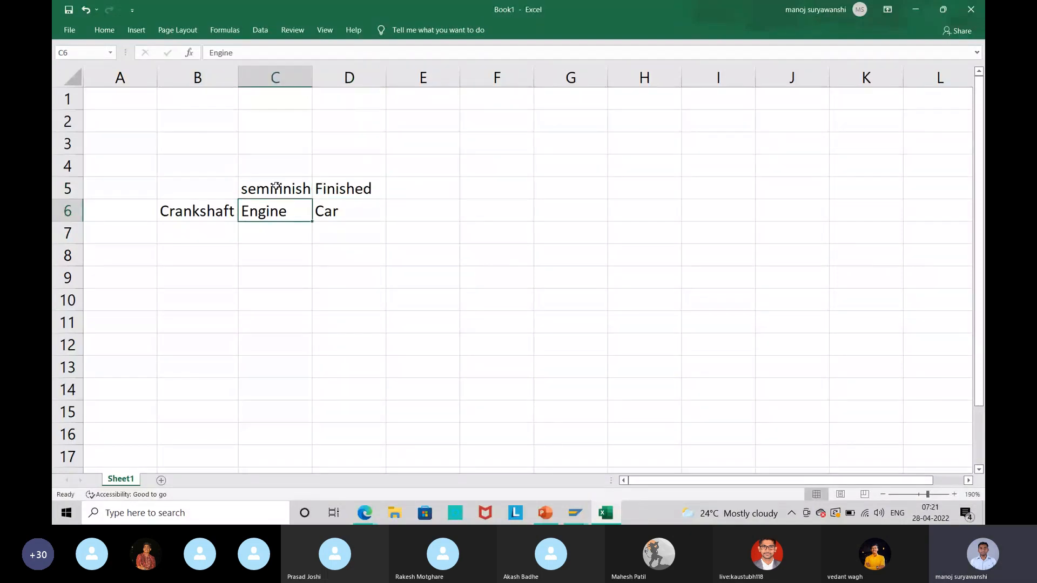
- Enter "Raw material" in B5 above Crankshaft and fit the widths of columns B and C to their text
{"action": "key", "text": "Up"}
{"action": "key", "text": "Left"}
{"action": "type", "text": "Raw "}
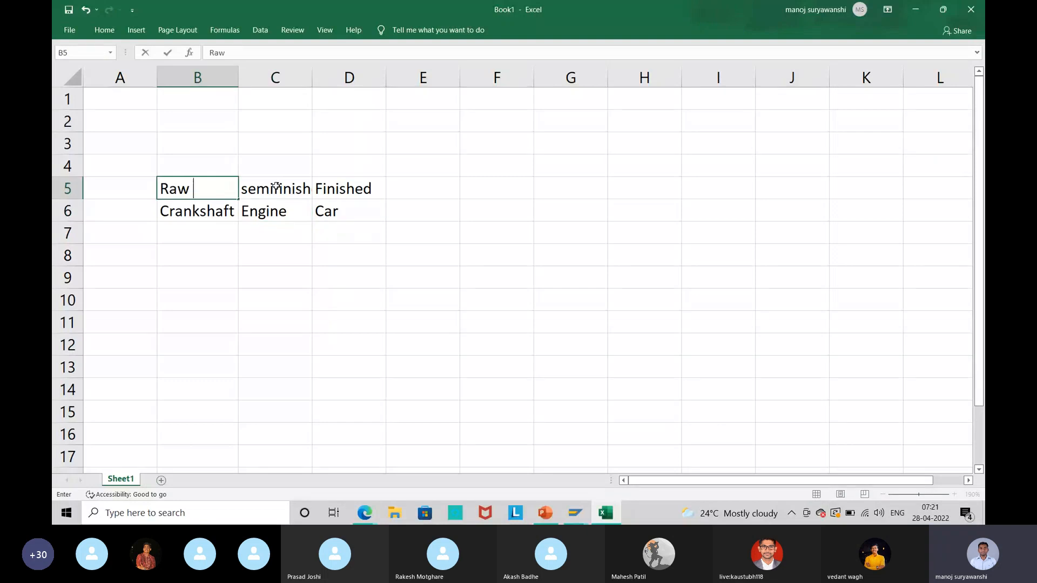
{"action": "type", "text": "material"}
{"action": "key", "text": "Return"}
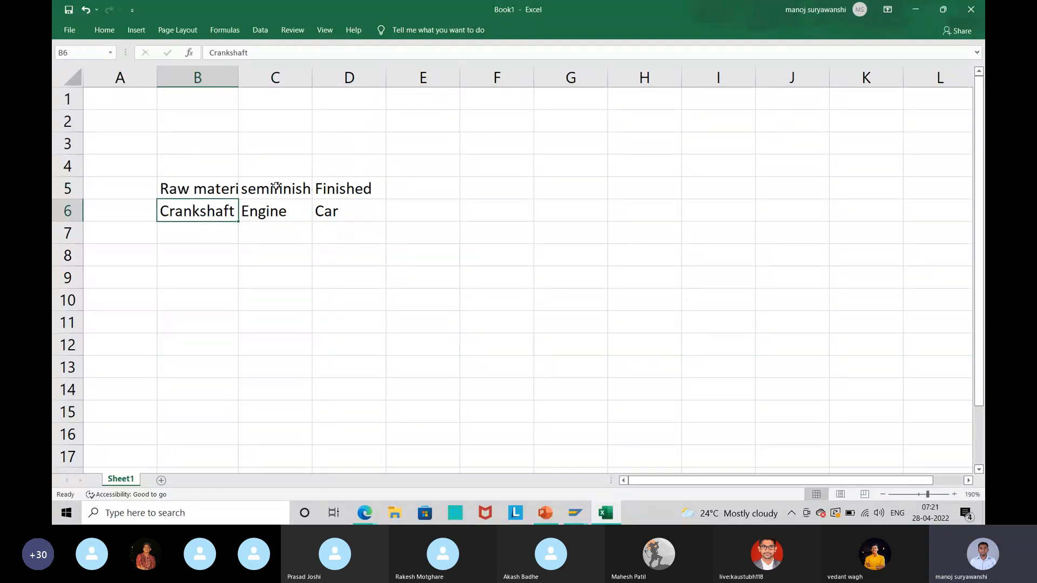
{"action": "double_click", "coordinate": [237, 69]}
{"action": "double_click", "coordinate": [329, 75]}
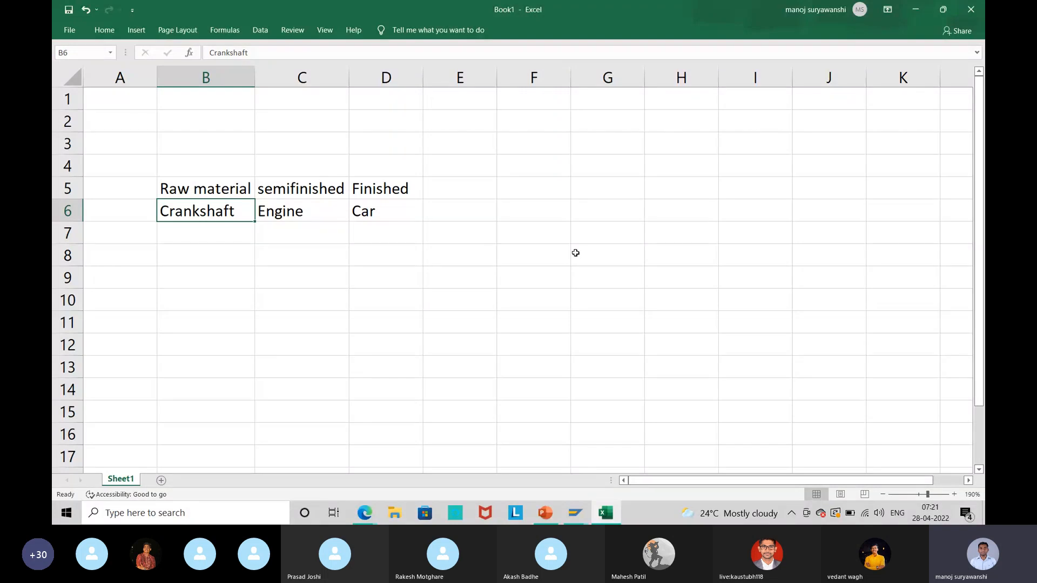
- Switch back to the SAP Create Material screen and display the available material types
{"action": "key", "text": "Right"}
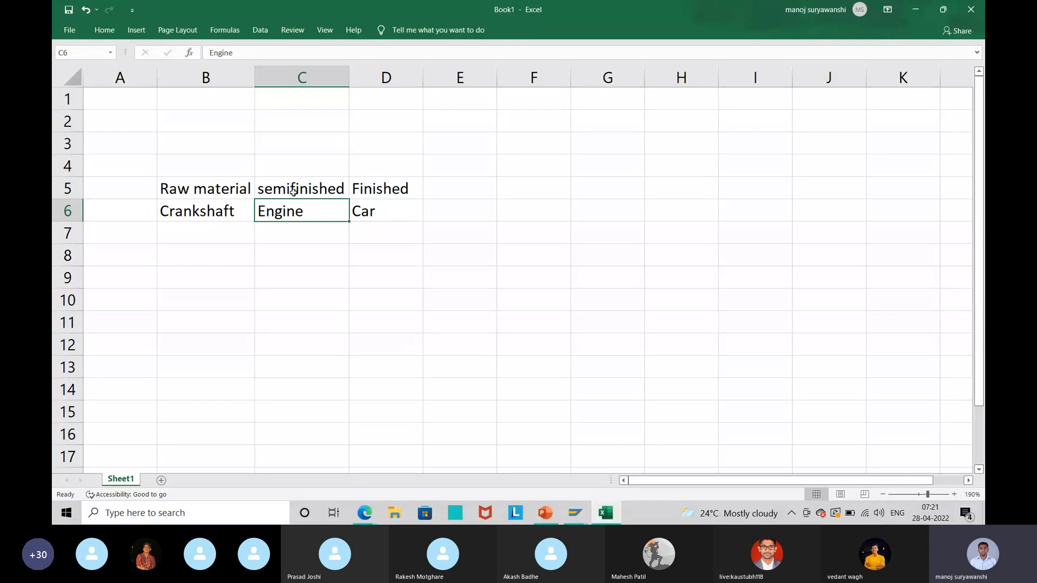
{"action": "key", "text": "Up"}
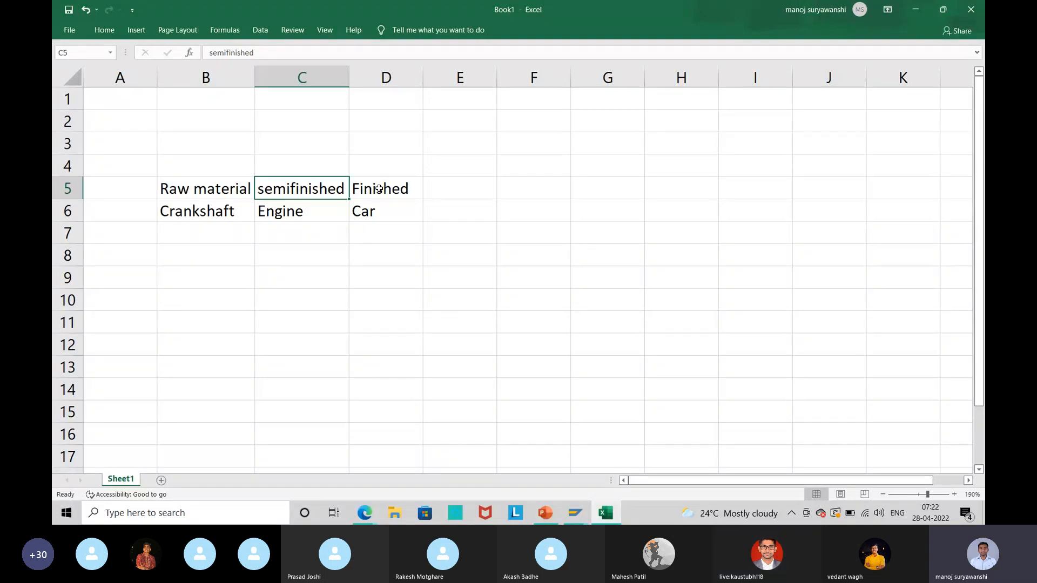
{"action": "left_click", "coordinate": [915, 10]}
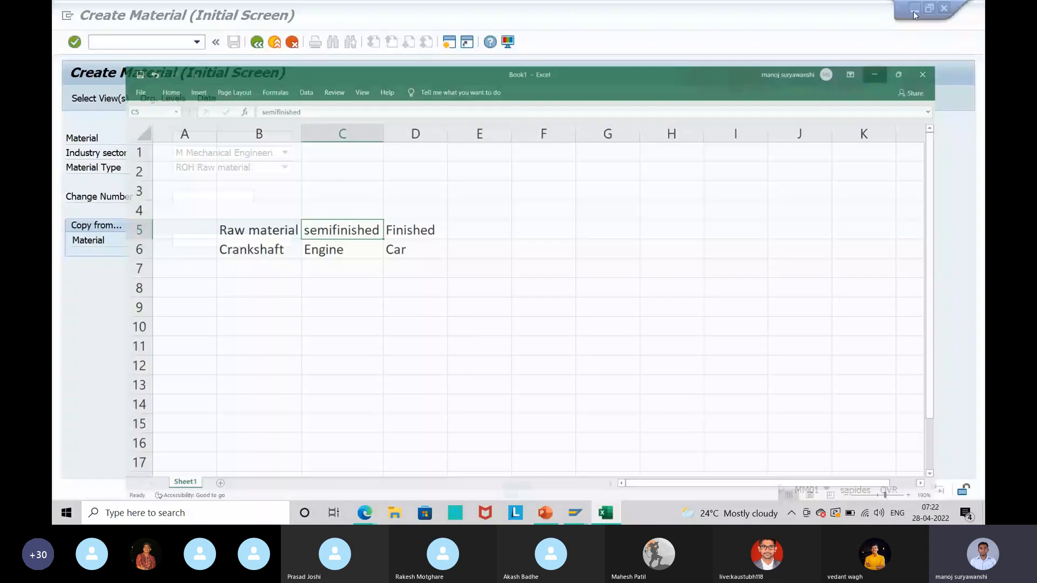
{"action": "left_click", "coordinate": [266, 169]}
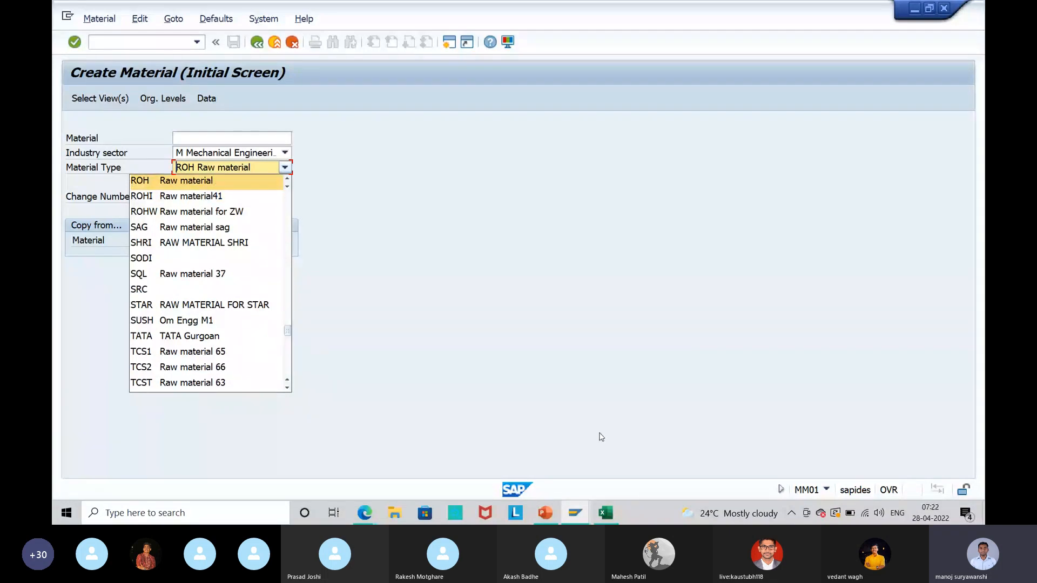
- Return to the Excel workbook and enter the material type codes ROH, HALB and FERT in cells B4 to D4
{"action": "left_click", "coordinate": [605, 513]}
{"action": "left_click", "coordinate": [216, 161]}
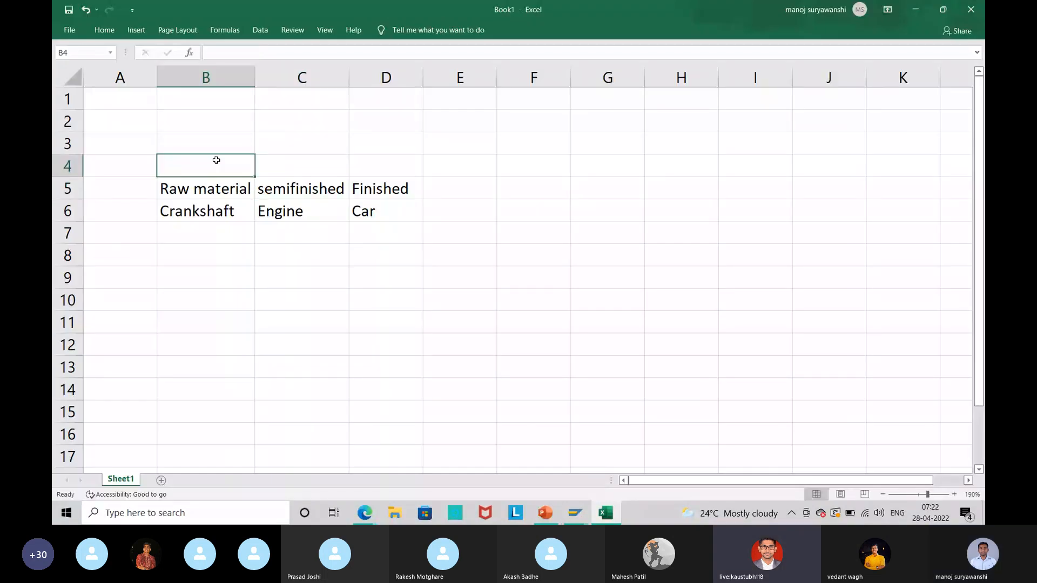
{"action": "key", "text": "Caps_Lock"}
{"action": "type", "text": "ROH"}
{"action": "key", "text": "Tab"}
{"action": "type", "text": "HAL"}
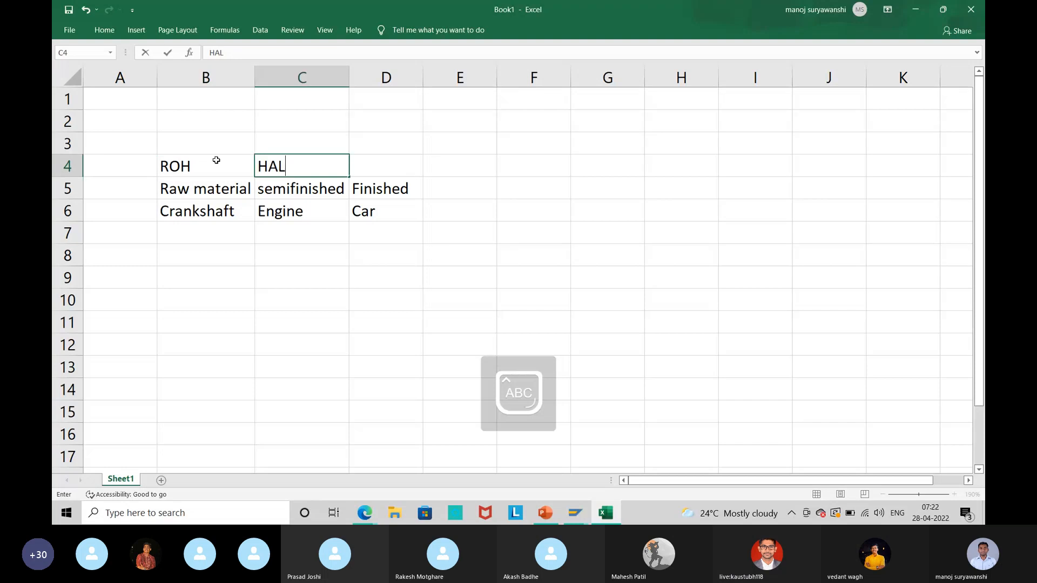
{"action": "type", "text": "B"}
{"action": "key", "text": "Tab"}
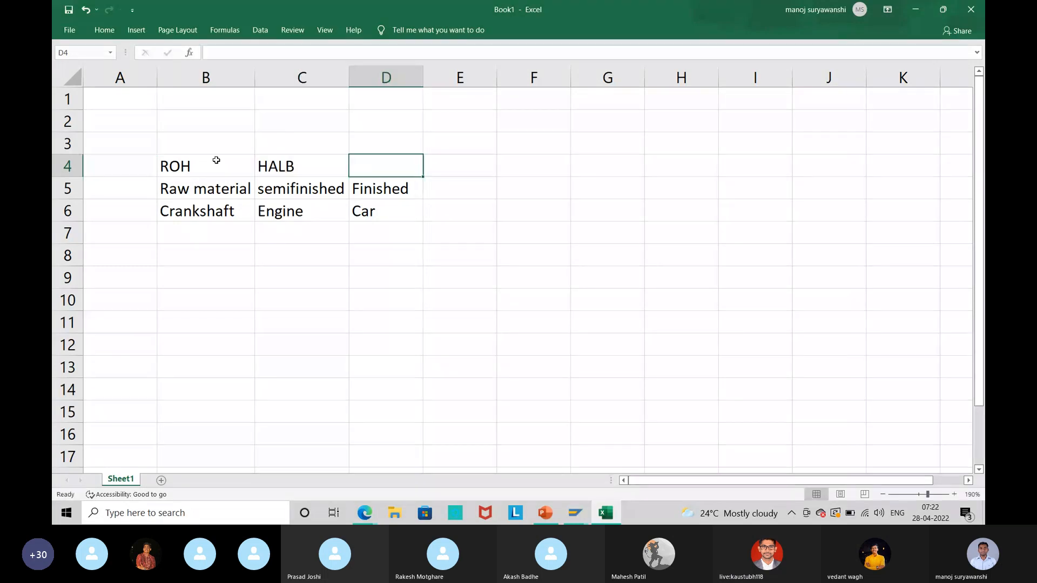
{"action": "type", "text": "FERT"}
{"action": "key", "text": "Tab"}
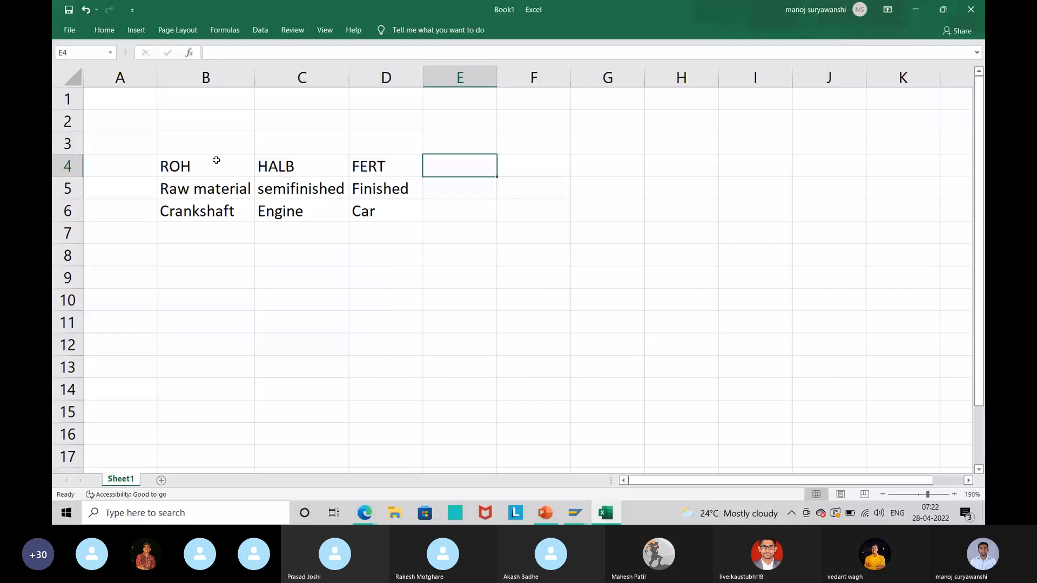
- Add a packaging material type by entering "VERP" in E4 and "PACKAGING" in E5
{"action": "type", "text": "VERP"}
{"action": "key", "text": "Return"}
{"action": "key", "text": "Tab"}
{"action": "key", "text": "Tab"}
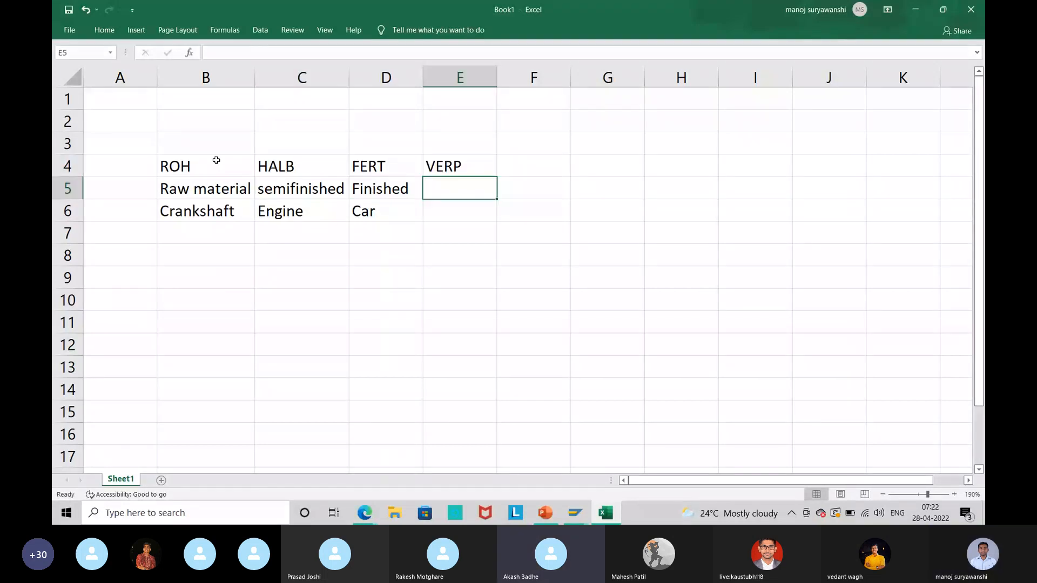
{"action": "type", "text": "PACKAGING"}
{"action": "key", "text": "Return"}
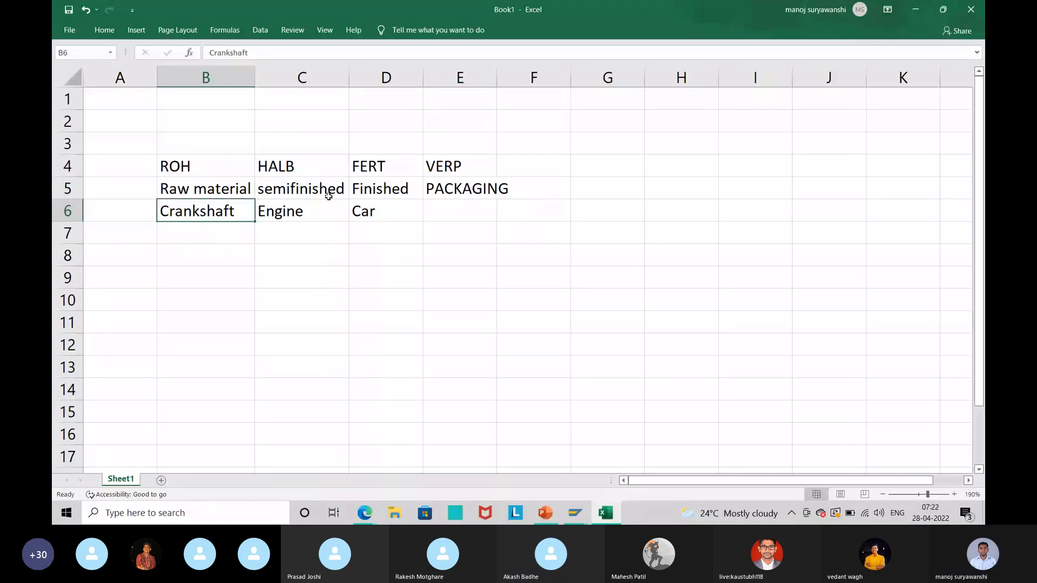
- Fit column E's width to its text and select the range B3:E4 over the material type codes
{"action": "left_click", "coordinate": [328, 168]}
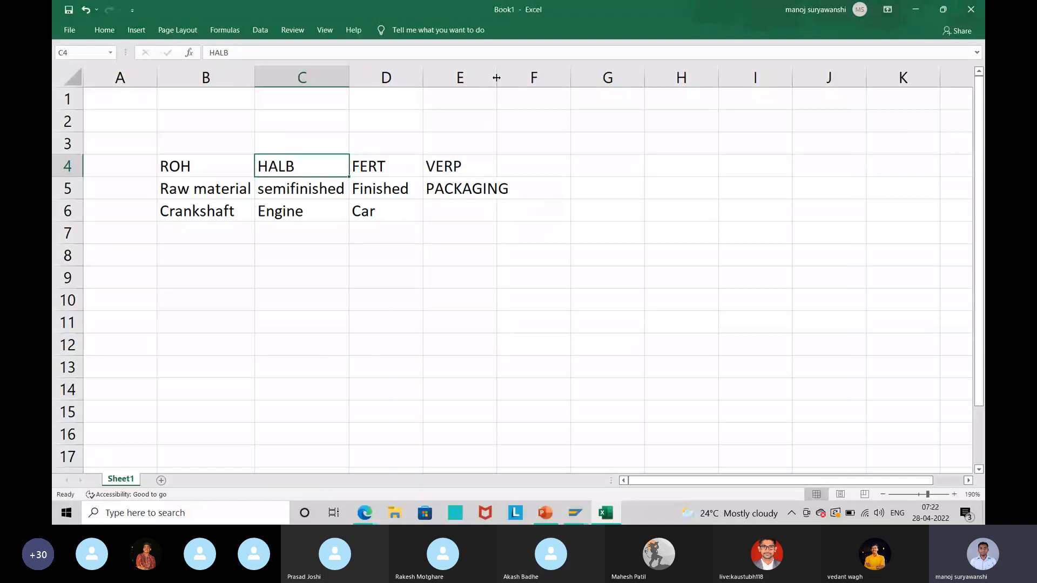
{"action": "double_click", "coordinate": [496, 78]}
{"action": "left_click_drag", "start_coordinate": [183, 165], "coordinate": [501, 149]}
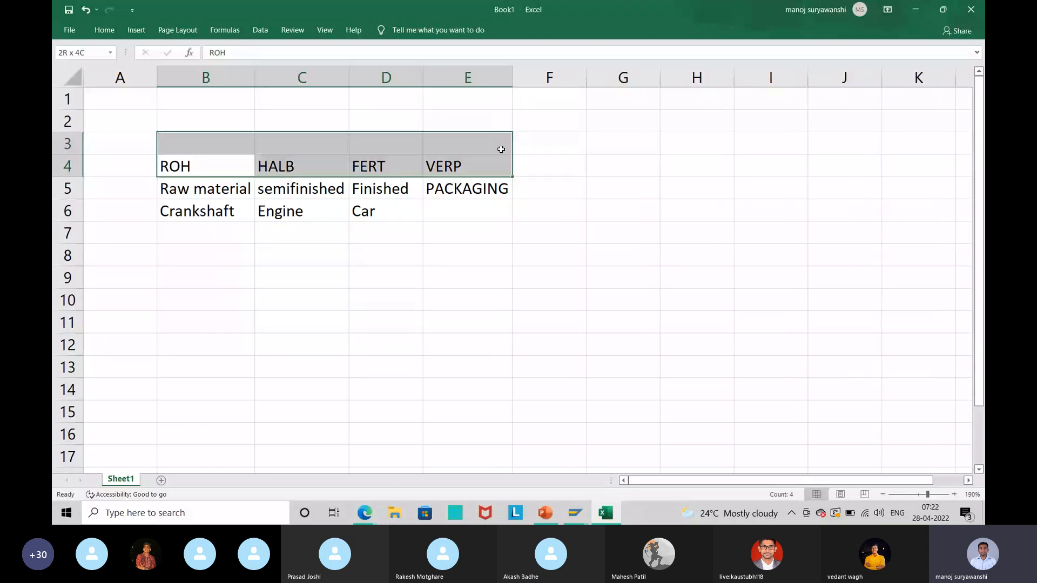
- Switch back to the SAP Create Material screen and open the view selection for the ROH raw material
{"action": "left_click", "coordinate": [623, 233]}
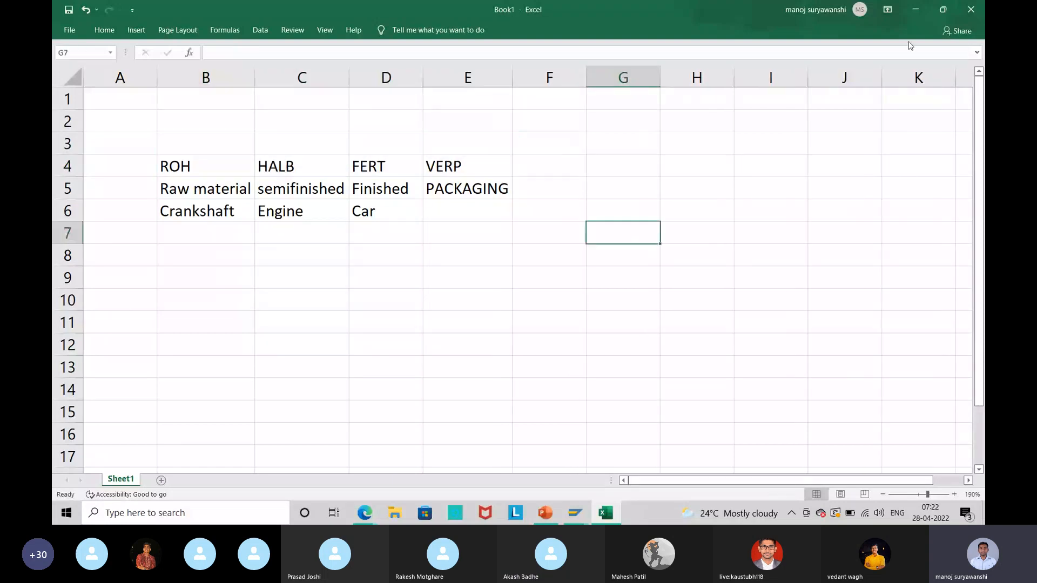
{"action": "left_click", "coordinate": [914, 11]}
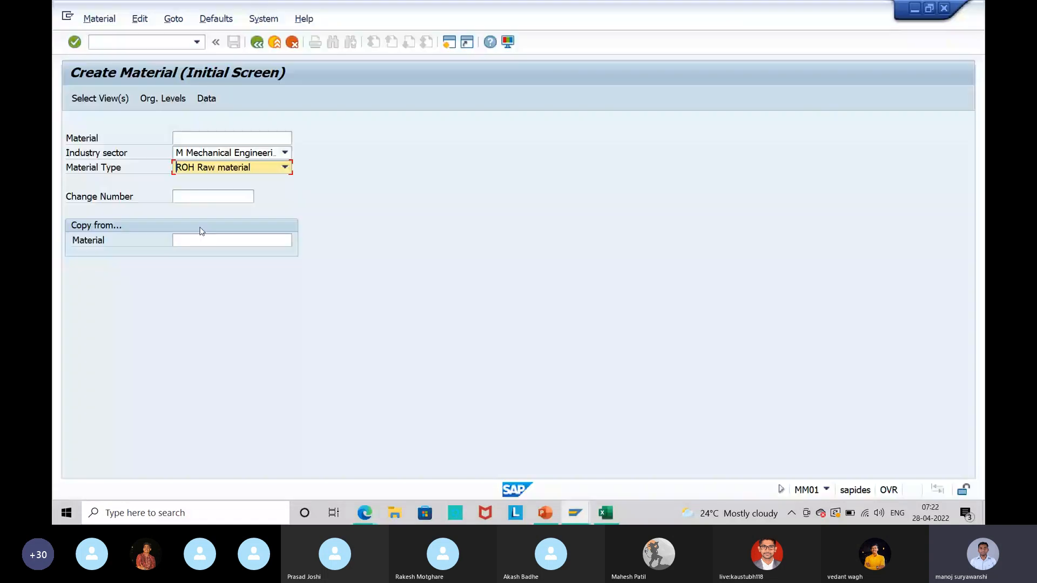
{"action": "left_click", "coordinate": [316, 195]}
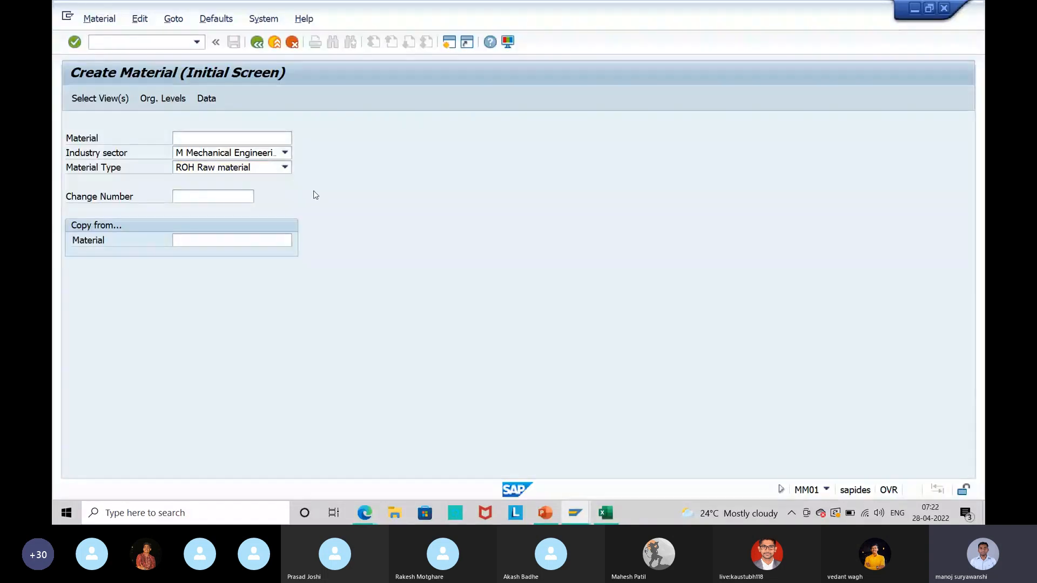
{"action": "key", "text": "Return"}
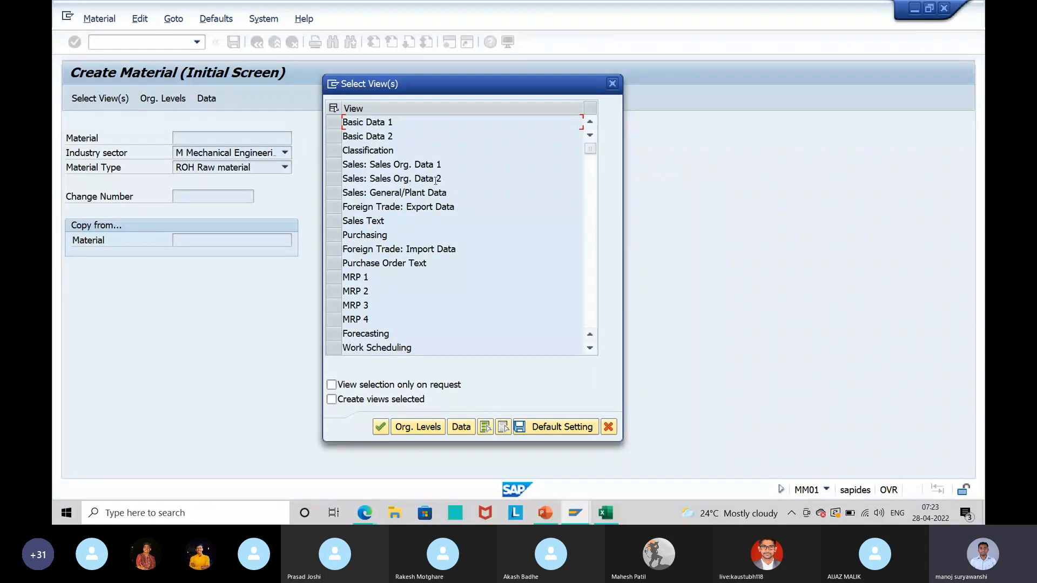
- Check the organizational levels requested for the views Basic Data 1, Purchasing, General Plant Data / Storage 1 and Accounting 1
{"action": "left_click", "coordinate": [334, 123]}
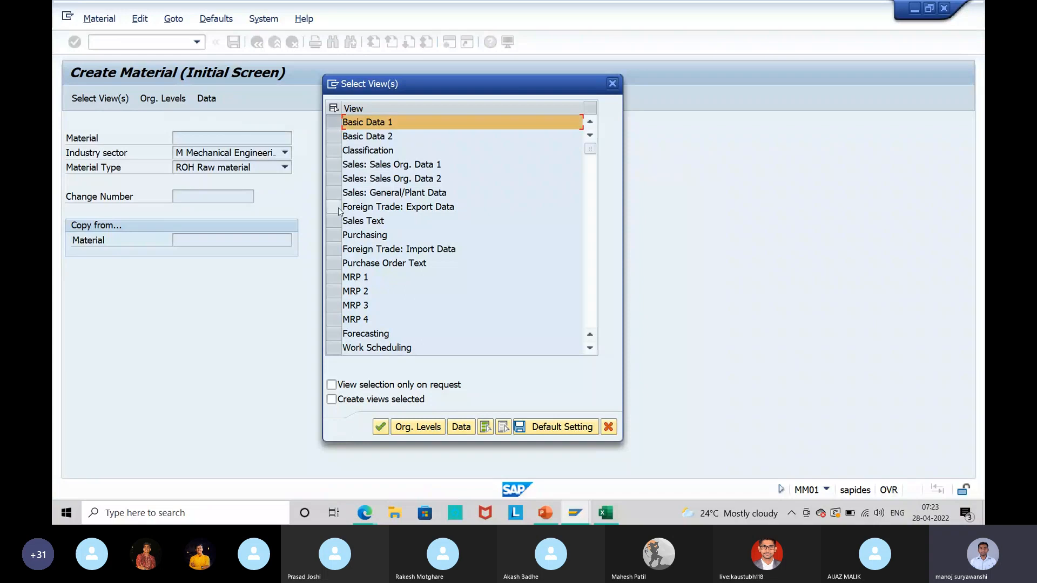
{"action": "left_click", "coordinate": [333, 238]}
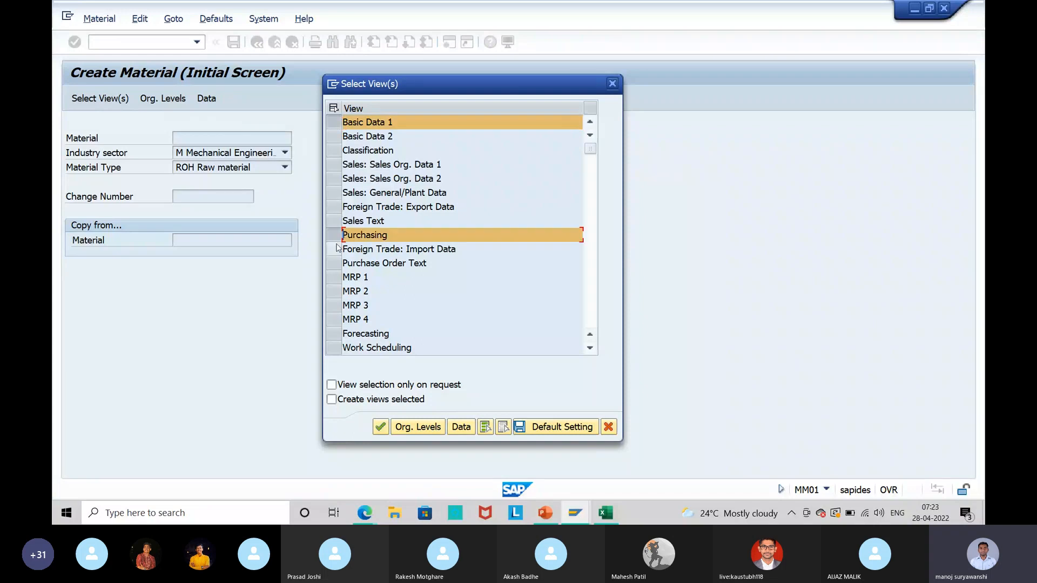
{"action": "scroll", "coordinate": [335, 327], "scroll_direction": "down", "scroll_amount": 1}
{"action": "left_click", "coordinate": [333, 332]}
{"action": "scroll", "coordinate": [450, 291], "scroll_direction": "down", "scroll_amount": 1}
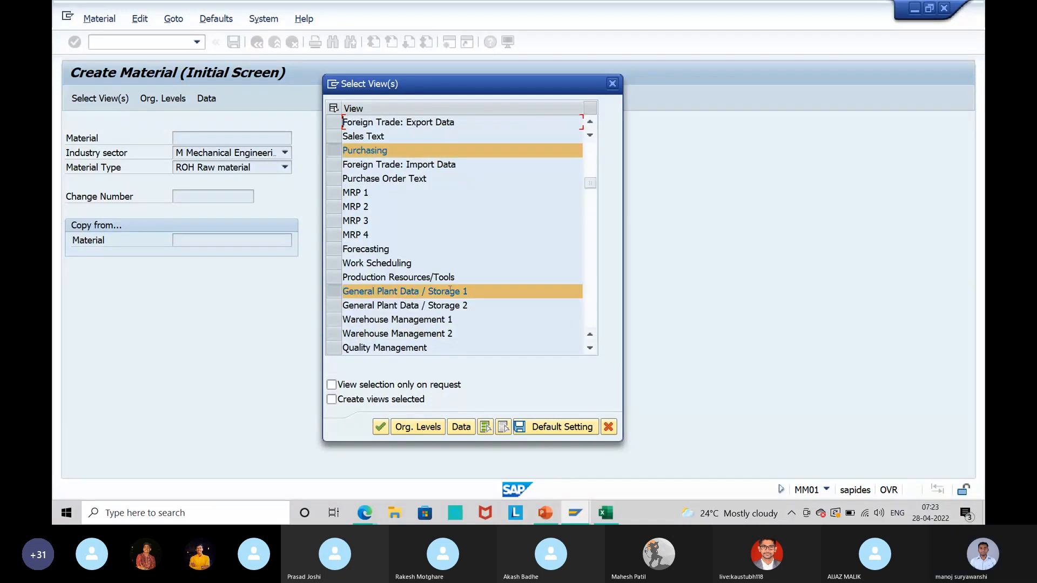
{"action": "scroll", "coordinate": [450, 290], "scroll_direction": "down", "scroll_amount": 1}
{"action": "left_click", "coordinate": [334, 320]}
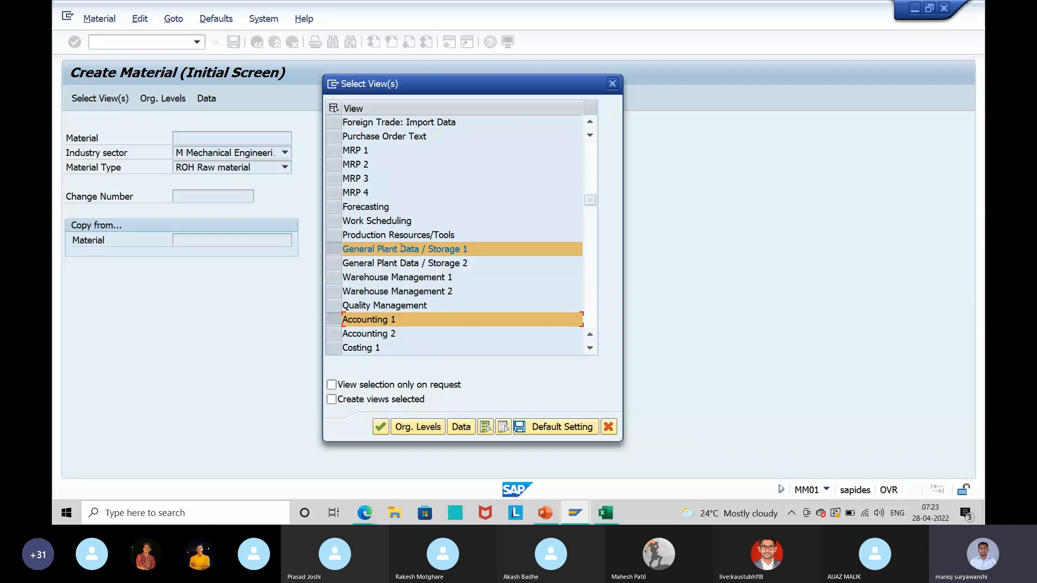
{"action": "scroll", "coordinate": [494, 261], "scroll_direction": "up", "scroll_amount": 2}
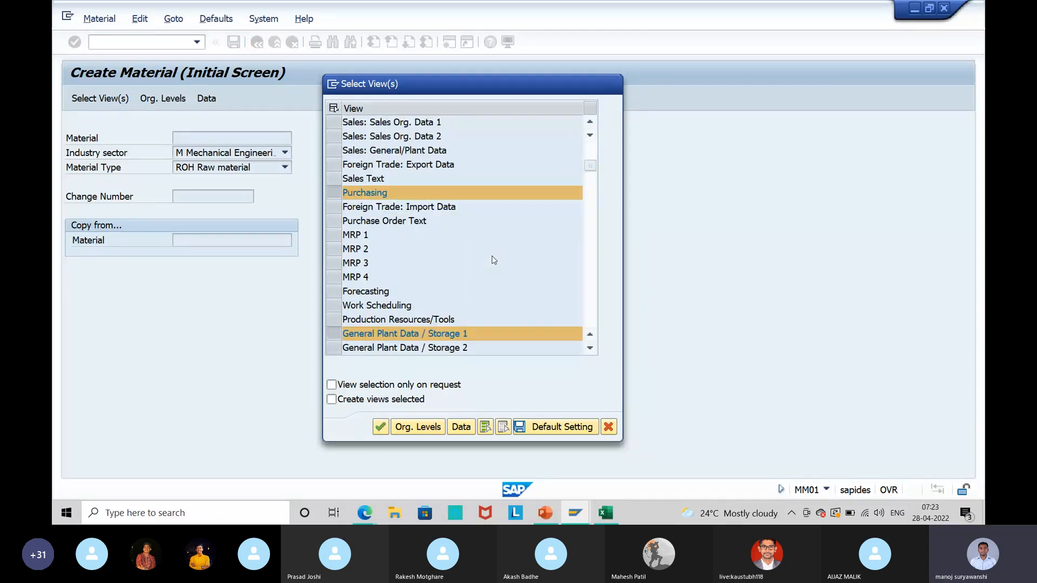
{"action": "scroll", "coordinate": [494, 261], "scroll_direction": "up", "scroll_amount": 1}
{"action": "left_click", "coordinate": [380, 427]}
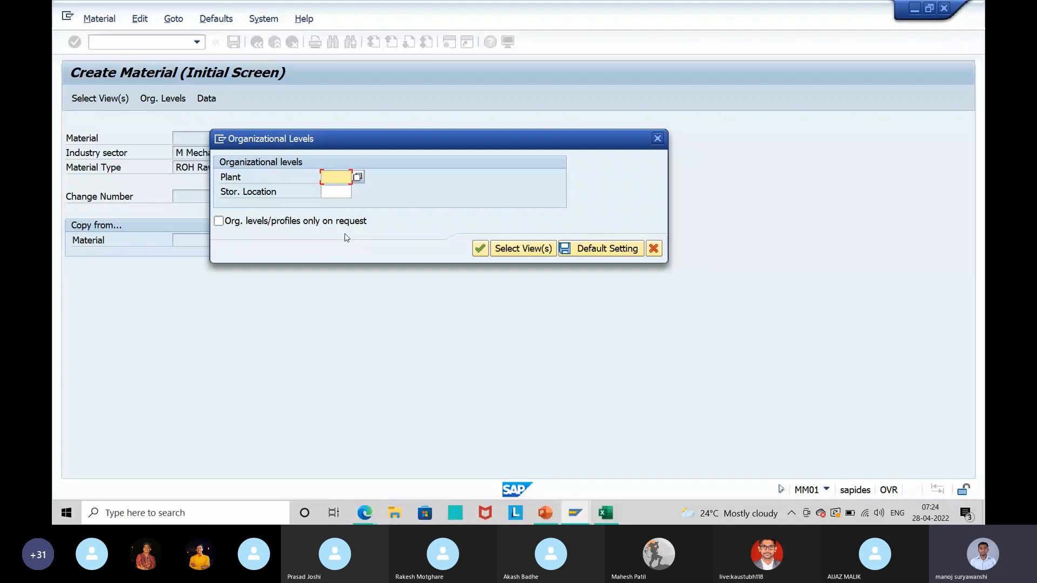
{"action": "left_click", "coordinate": [657, 139]}
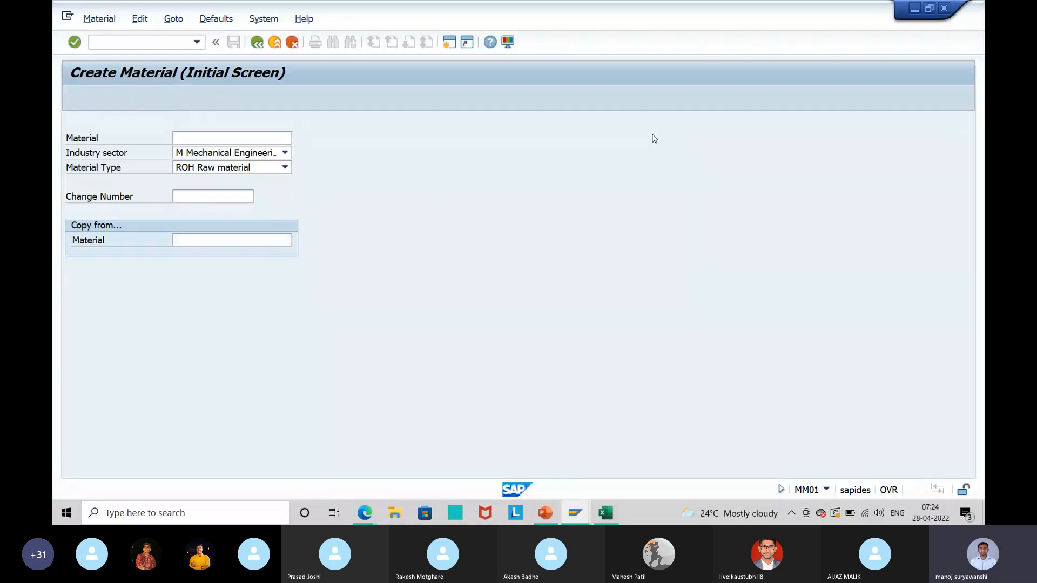
- Reopen the view selection and check which organizational levels the Purchasing view alone requests
{"action": "key", "text": "Return"}
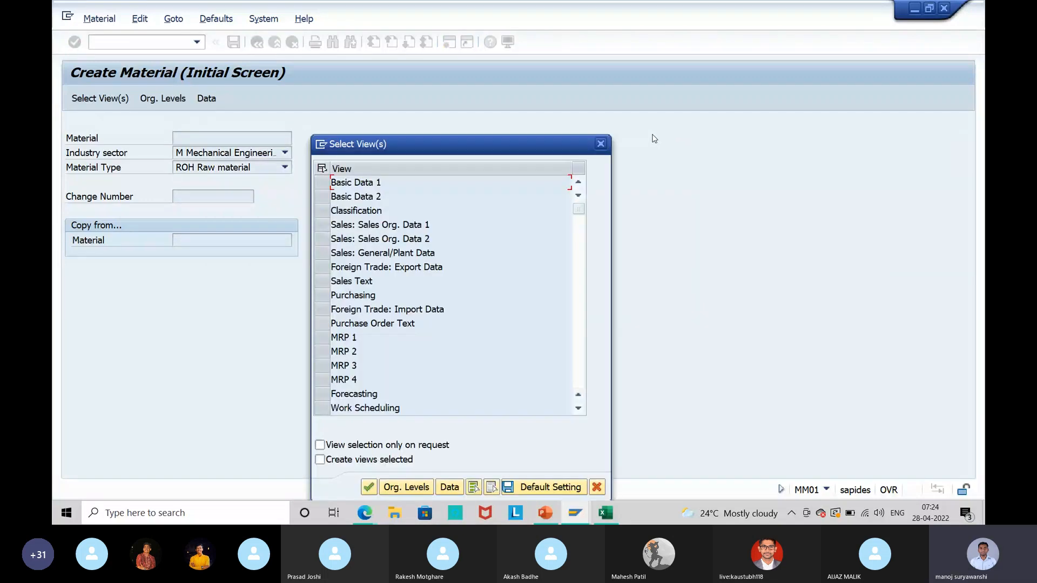
{"action": "left_click", "coordinate": [325, 297]}
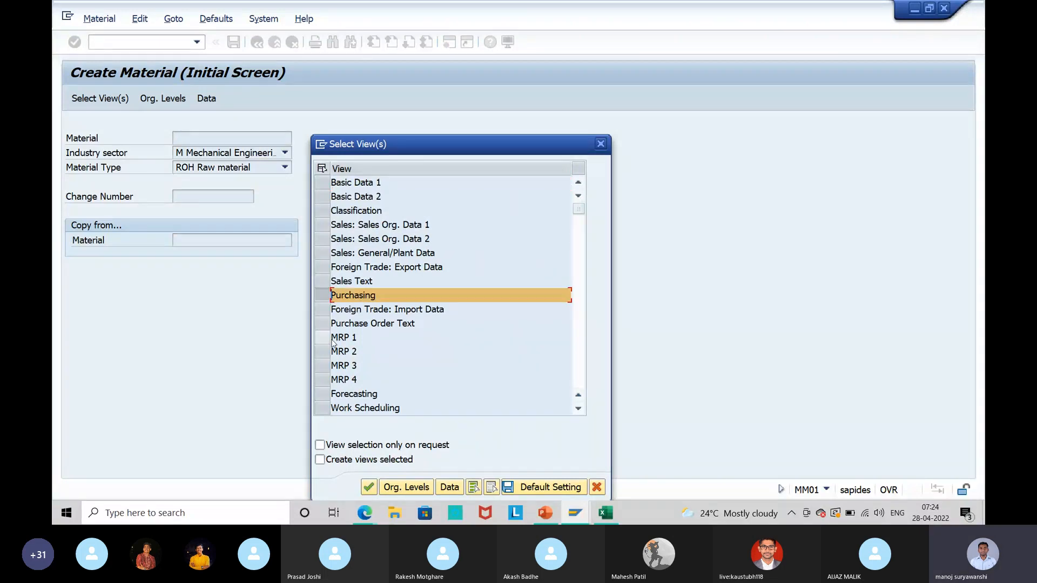
{"action": "left_click", "coordinate": [368, 487]}
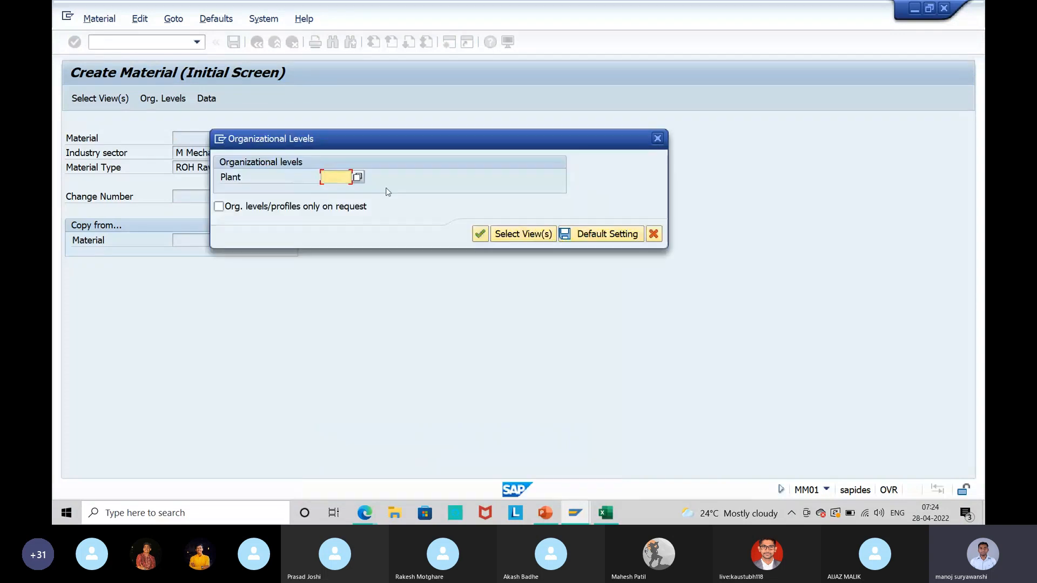
{"action": "left_click", "coordinate": [661, 138]}
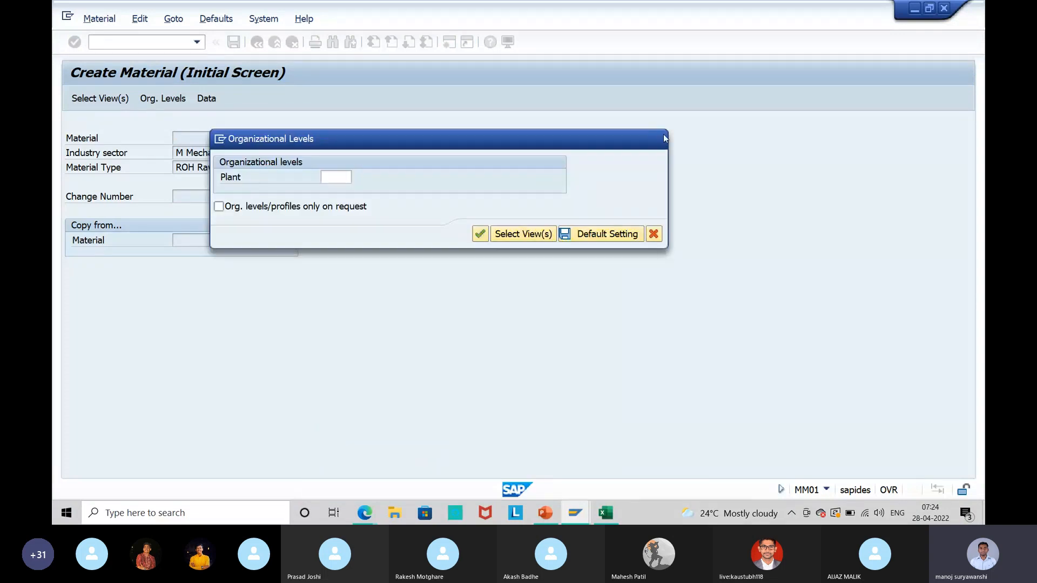
- Enter the material with only the Basic Data 1 and Basic Data 2 views selected, and exit without saving
{"action": "left_click_drag", "start_coordinate": [322, 183], "coordinate": [326, 206]}
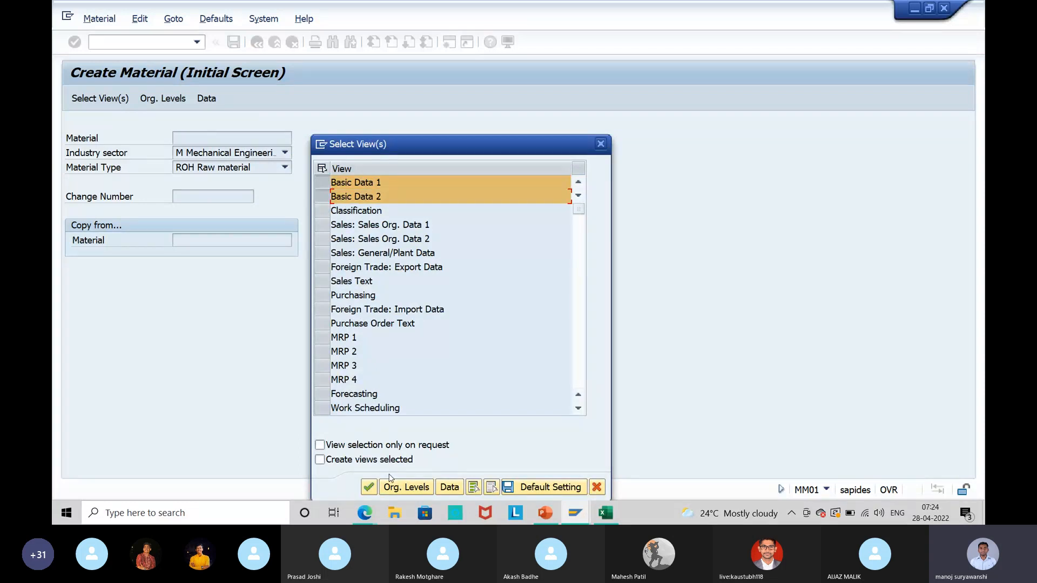
{"action": "key", "text": "Return"}
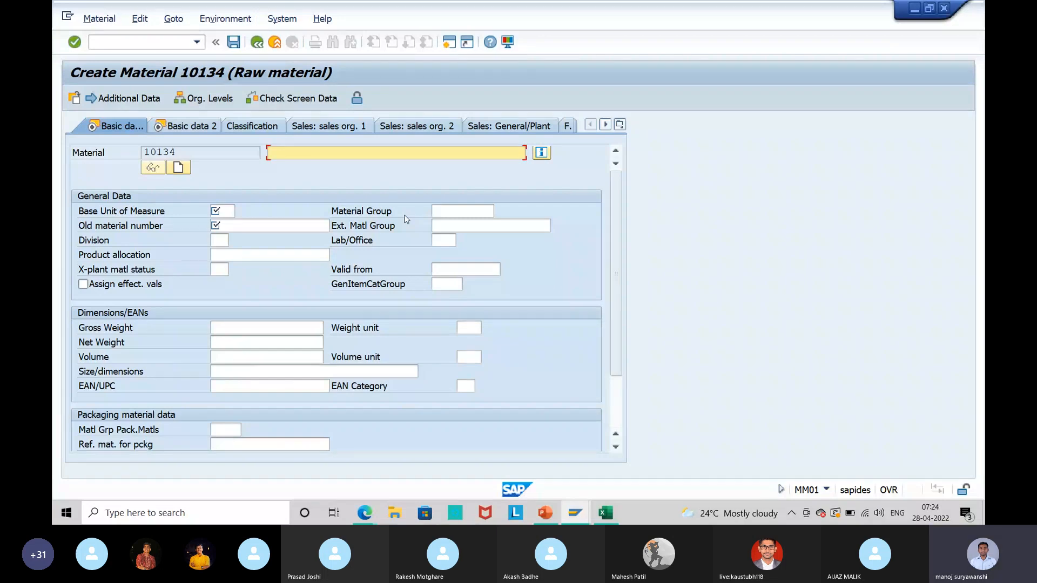
{"action": "left_click", "coordinate": [274, 42]}
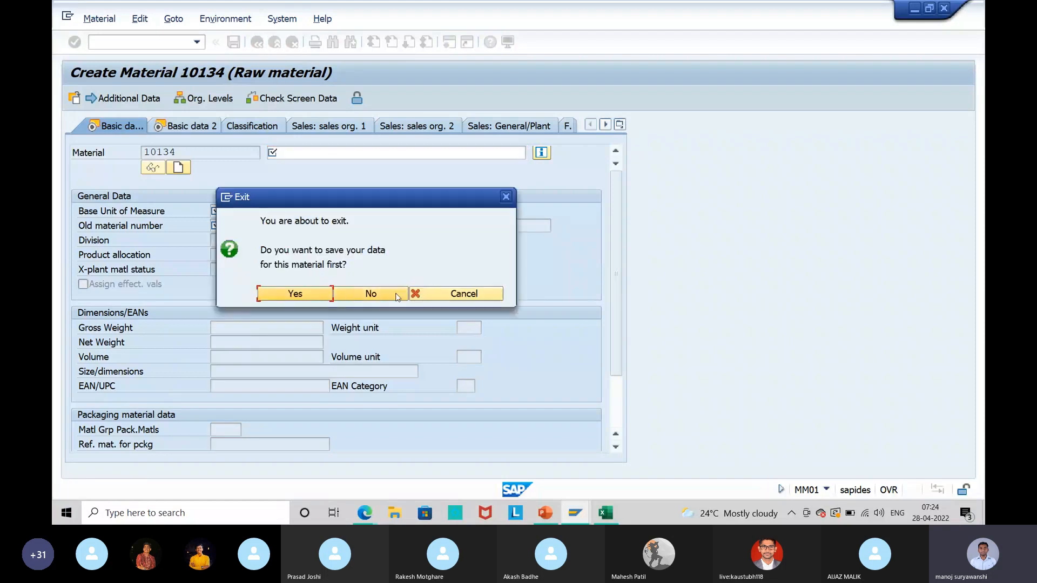
{"action": "left_click", "coordinate": [370, 294]}
- Restart transaction MM01 and check which organizational levels the General Plant Data / Storage 1 view alone requests
{"action": "type", "text": "MM"}
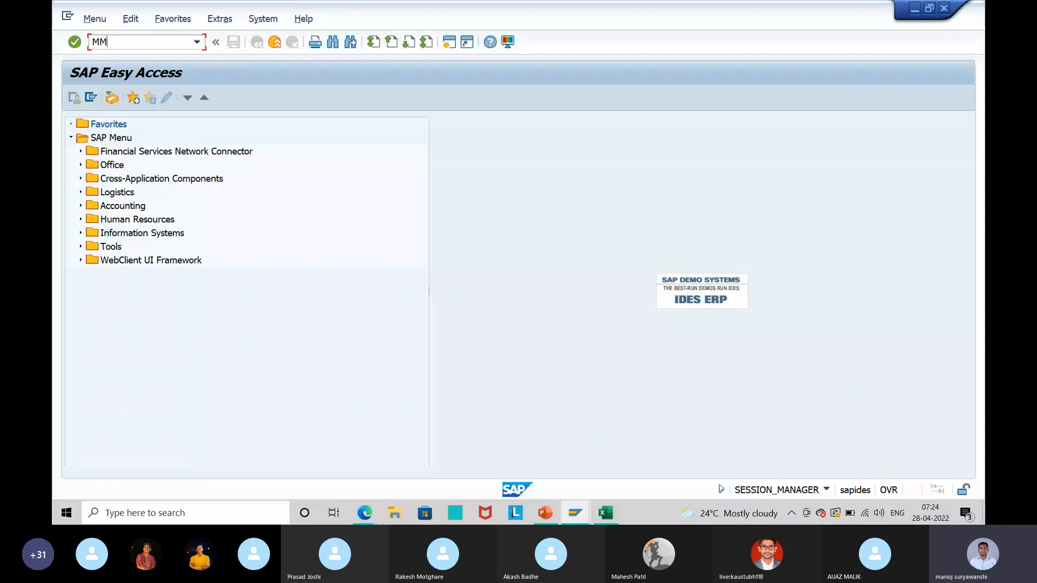
{"action": "type", "text": "01"}
{"action": "key", "text": "Return"}
{"action": "key", "text": "Return"}
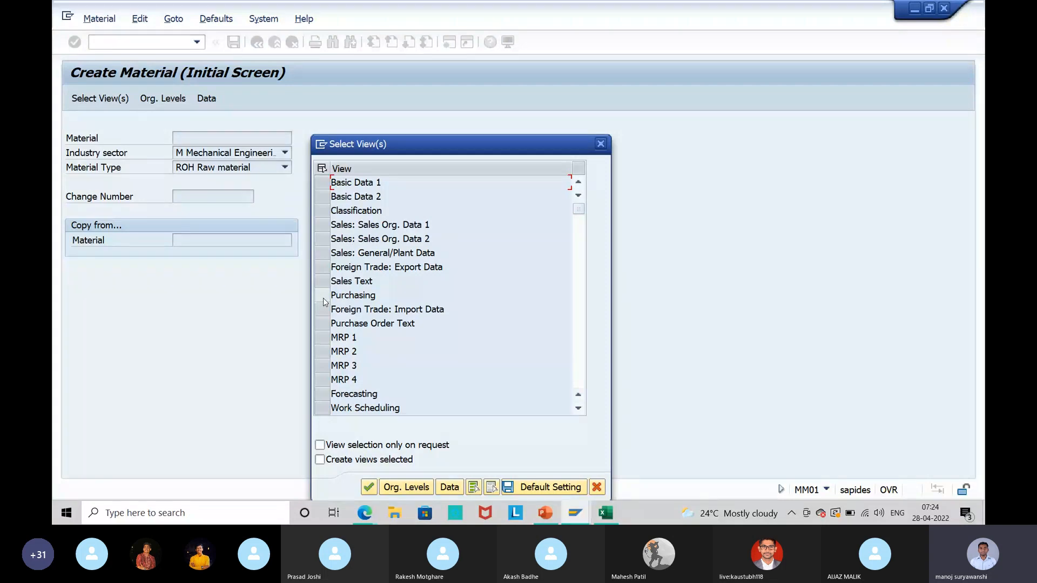
{"action": "scroll", "coordinate": [323, 297], "scroll_direction": "down", "scroll_amount": 2}
{"action": "left_click", "coordinate": [323, 352]}
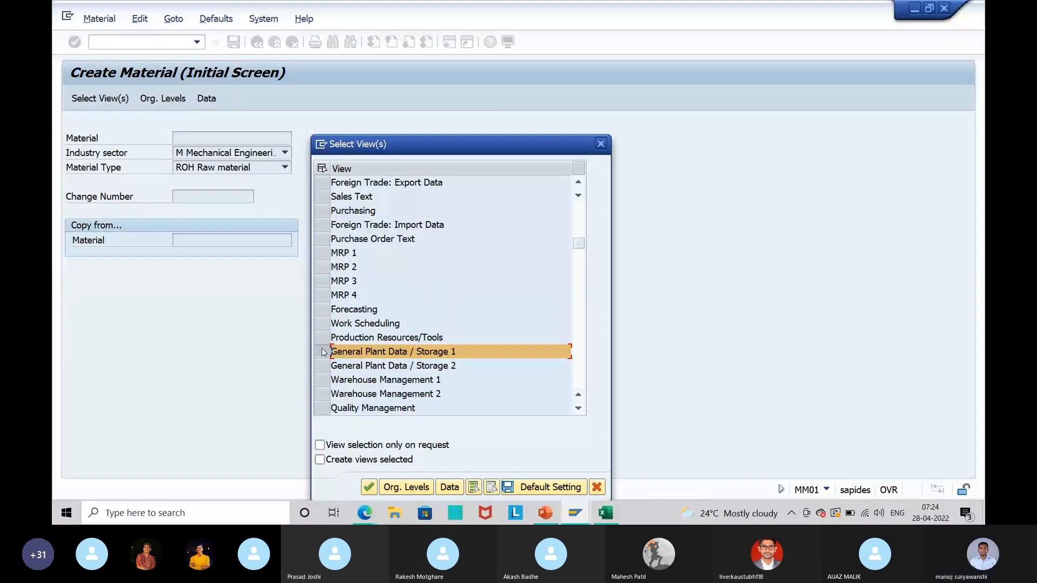
{"action": "key", "text": "Return"}
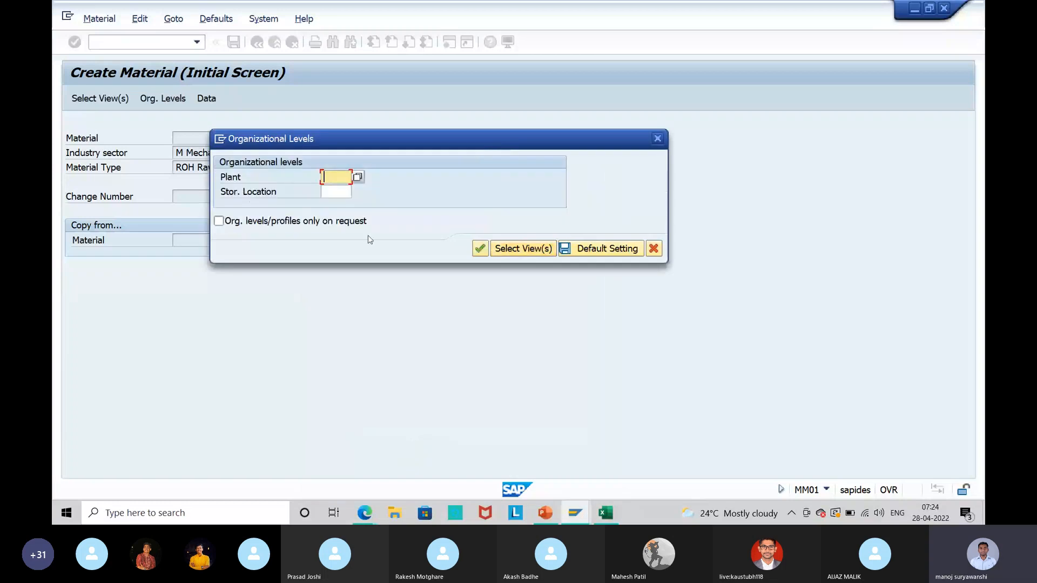
{"action": "key", "text": "Tab"}
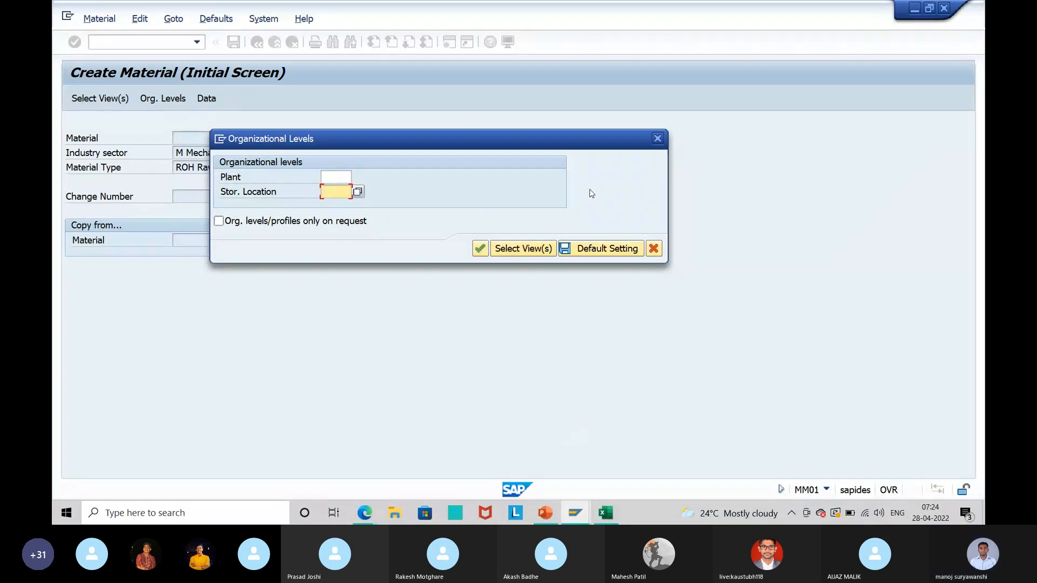
{"action": "left_click", "coordinate": [657, 139]}
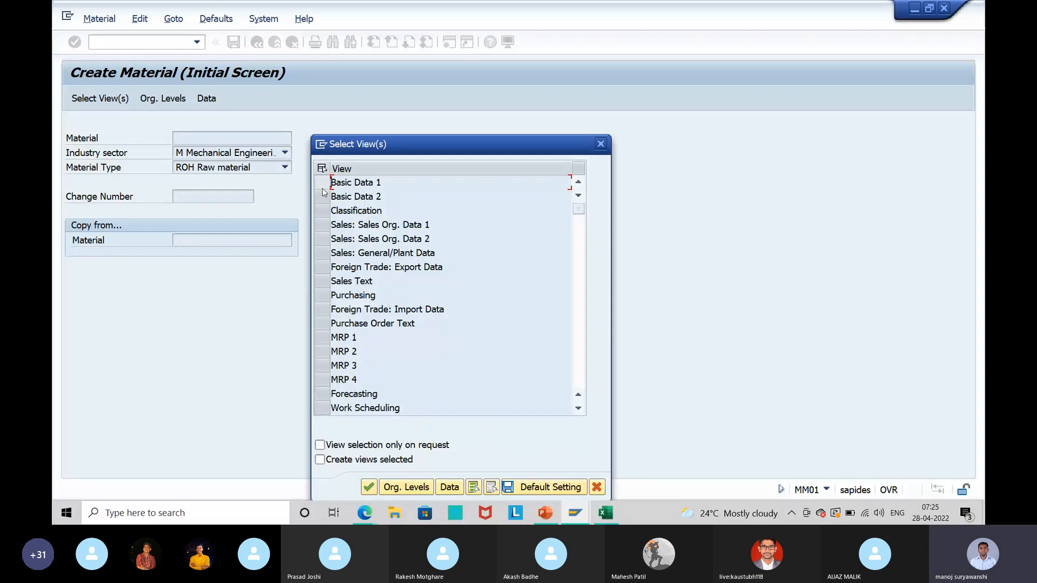
- Select the views Basic Data 1, Purchasing, General Plant Data / Storage 1 and Accounting 1 and confirm the selection
{"action": "left_click", "coordinate": [323, 185]}
{"action": "left_click", "coordinate": [323, 297]}
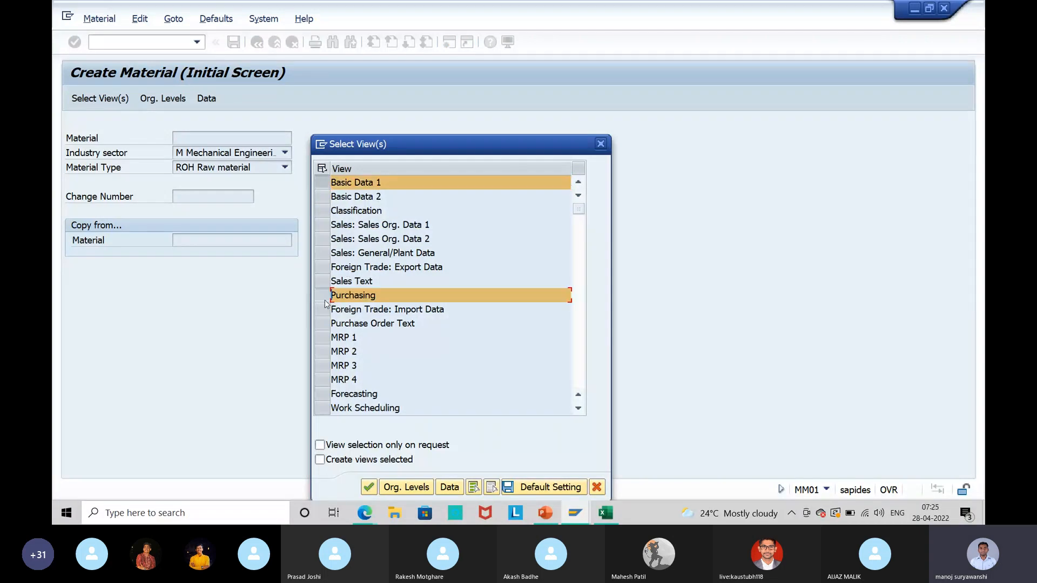
{"action": "scroll", "coordinate": [421, 293], "scroll_direction": "down", "scroll_amount": 2}
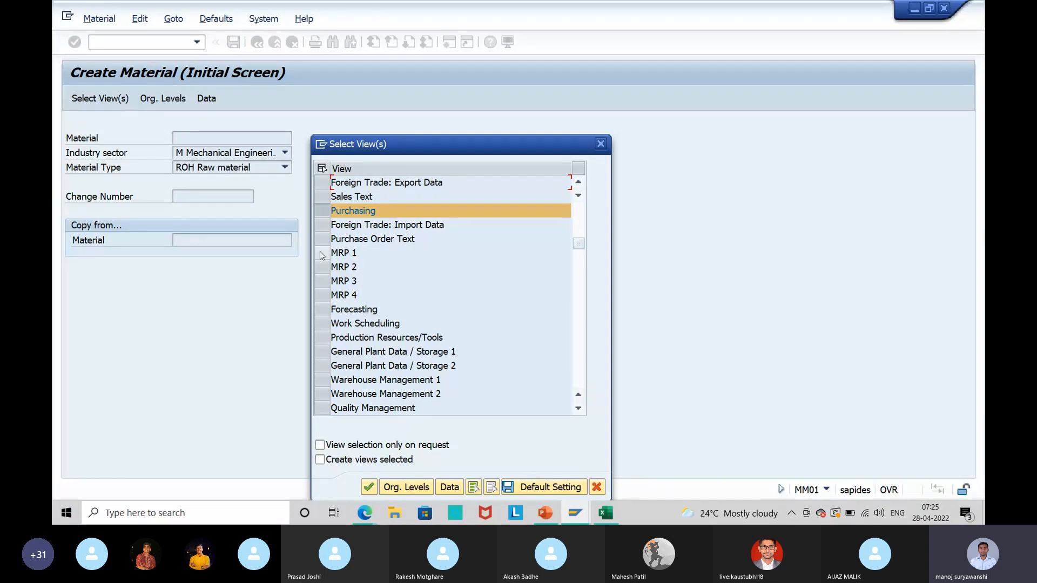
{"action": "scroll", "coordinate": [411, 337], "scroll_direction": "down", "scroll_amount": 1}
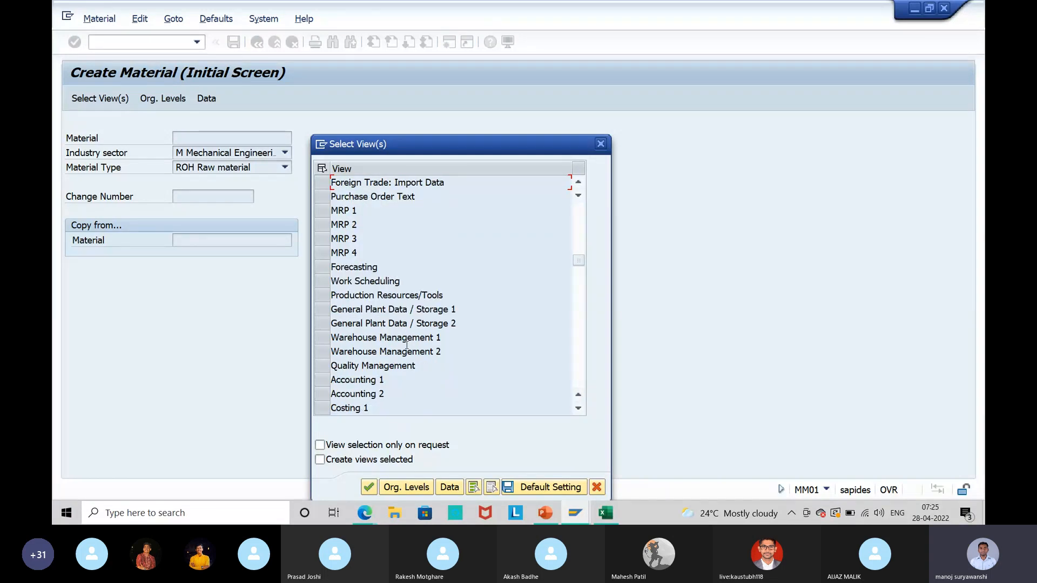
{"action": "left_click", "coordinate": [323, 312]}
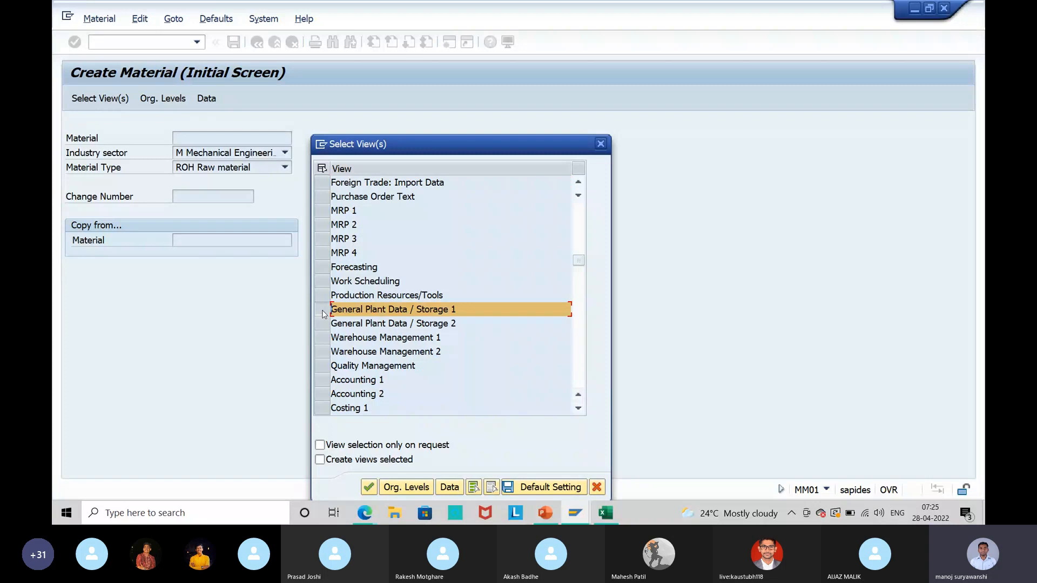
{"action": "left_click", "coordinate": [322, 383]}
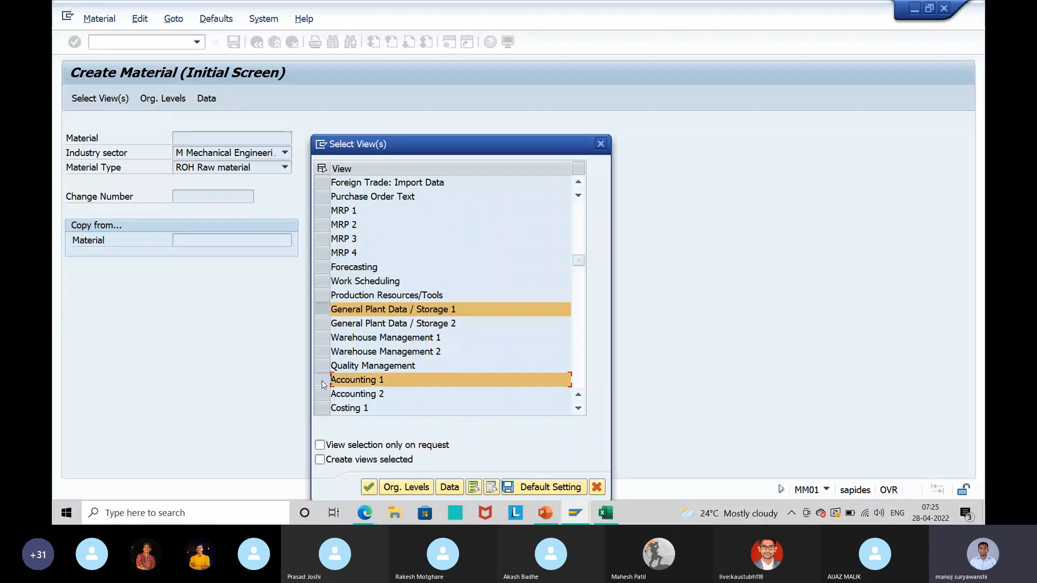
{"action": "left_click", "coordinate": [370, 486]}
- Set the organizational levels to plant ISP1 and storage location 1000 and confirm them
{"action": "type", "text": "ISP1"}
{"action": "key", "text": "Tab"}
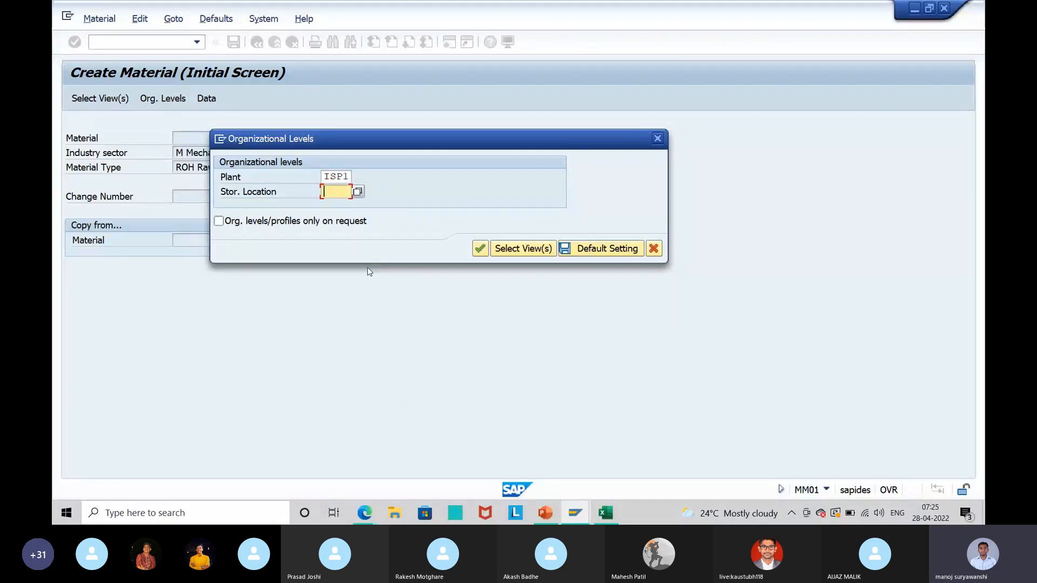
{"action": "type", "text": "1000"}
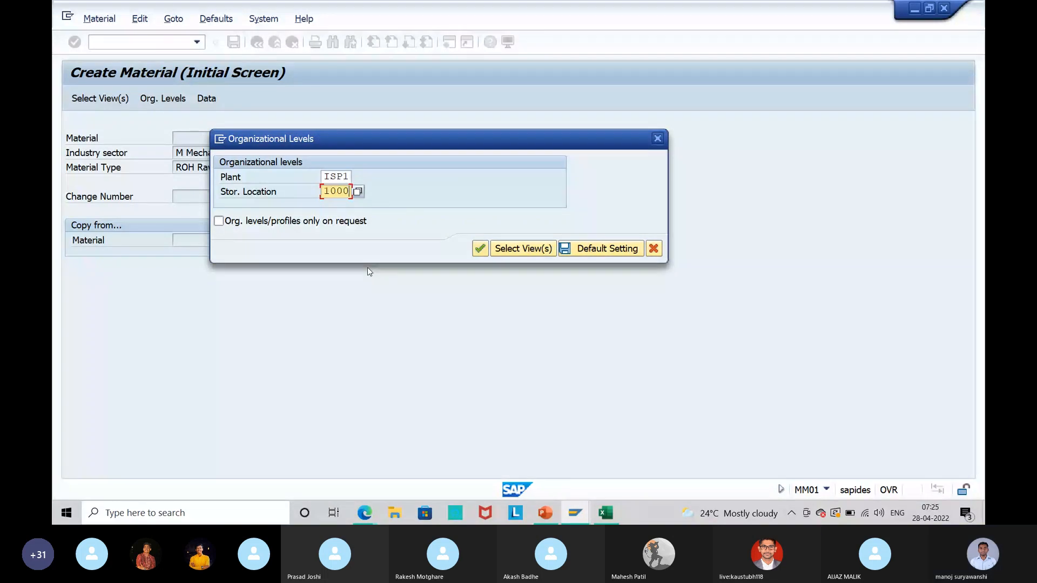
{"action": "key", "text": "Return"}
- Enter the material description "MAT MAST TEST'" and set the base unit of measure to EA
{"action": "type", "text": "MAT"}
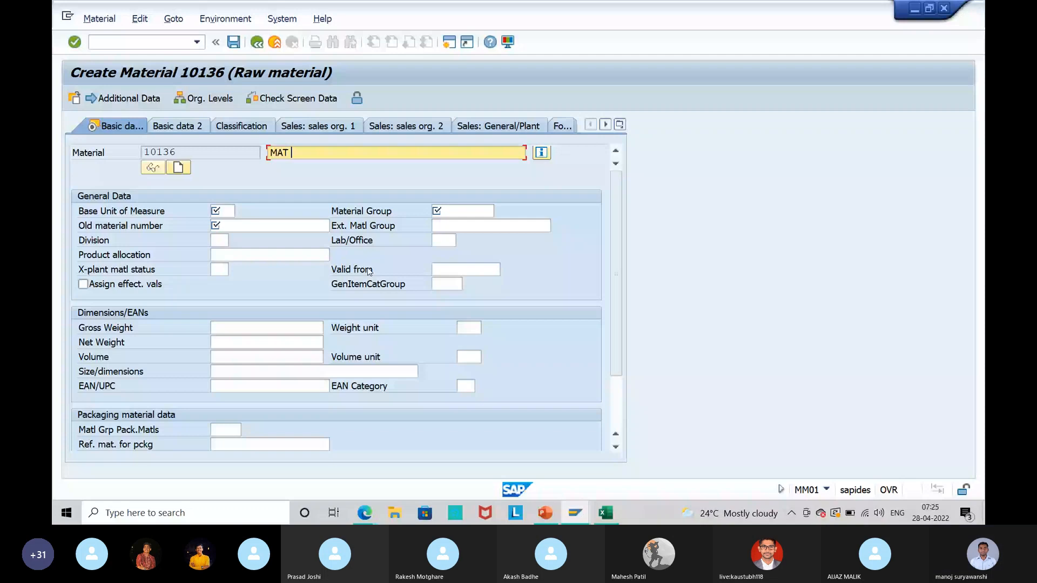
{"action": "type", "text": "MAST TEST'"}
{"action": "key", "text": "Return"}
{"action": "type", "text": "EA"}
{"action": "key", "text": "Tab"}
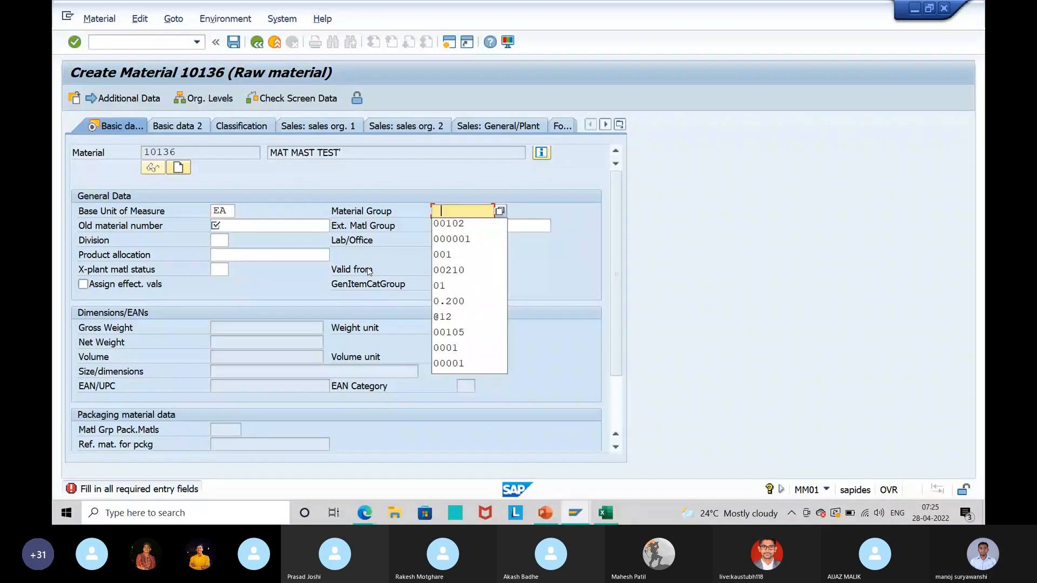
- Set the material group to 00102 and the old material number to 10127, and continue to the Purchasing view
{"action": "key", "text": "Down"}
{"action": "key", "text": "Tab"}
{"action": "type", "text": "10127"}
{"action": "key", "text": "Tab"}
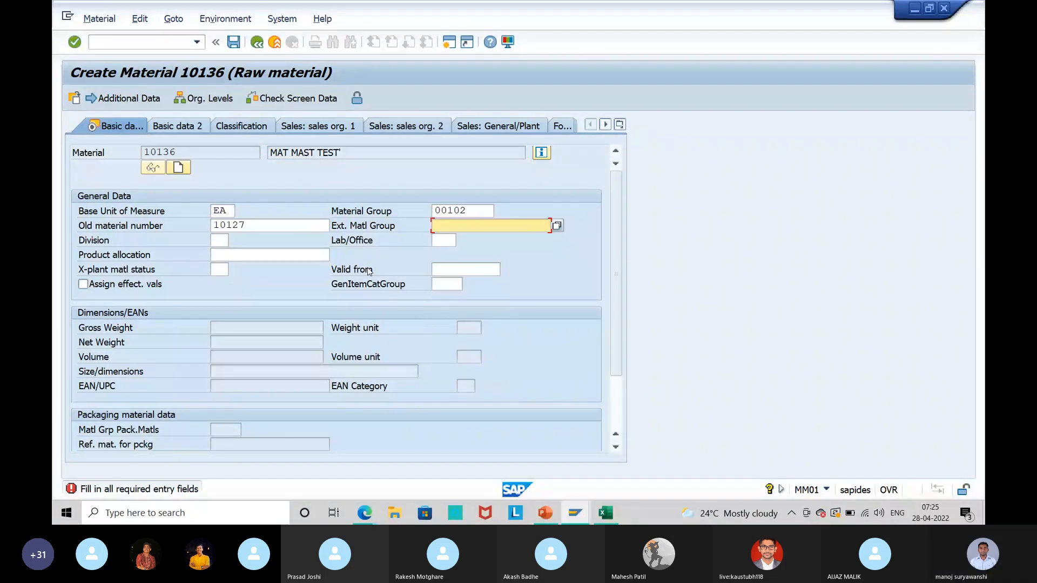
{"action": "key", "text": "Return"}
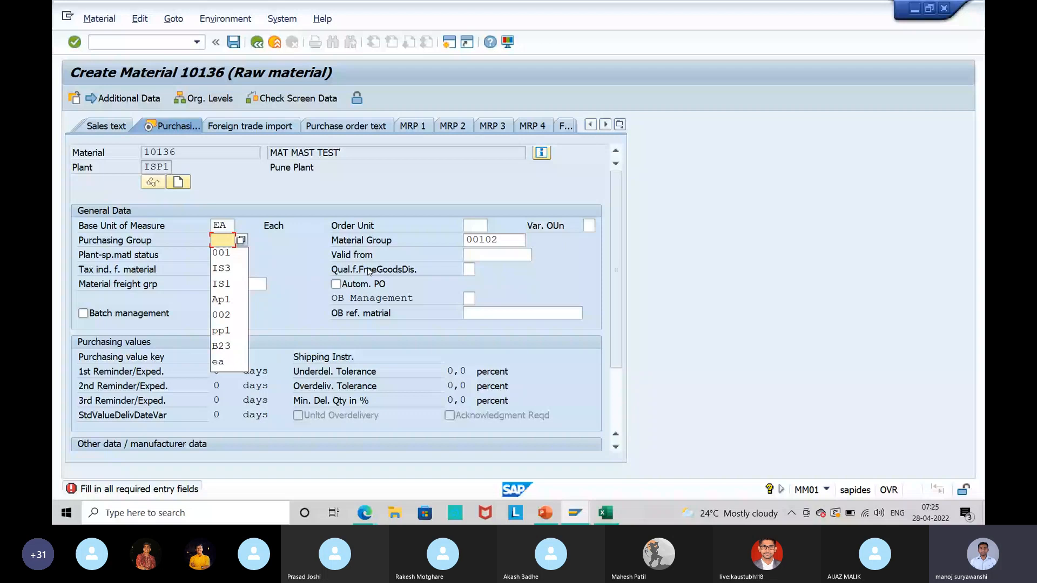
- Fill in the purchasing group, set the valuation class to 3000 and the moving price to 15, and save the material
{"action": "key", "text": "Return"}
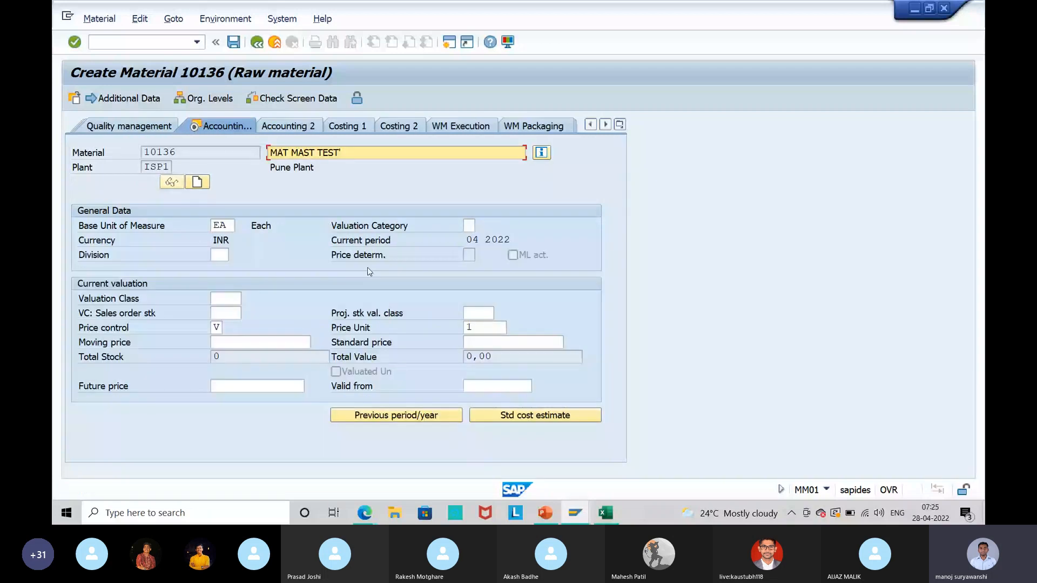
{"action": "key", "text": "Return"}
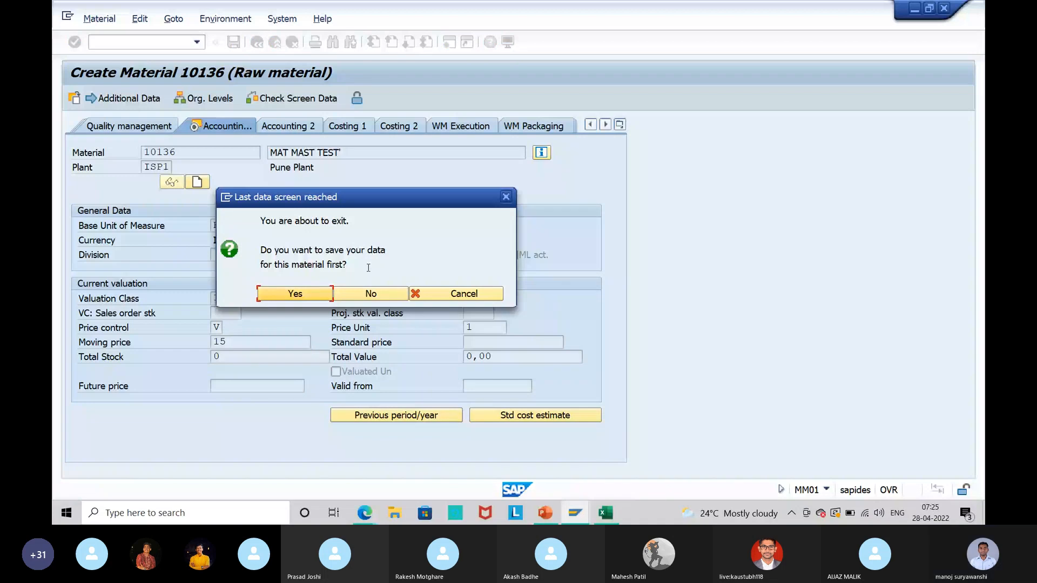
{"action": "left_click_drag", "start_coordinate": [365, 197], "coordinate": [684, 231]}
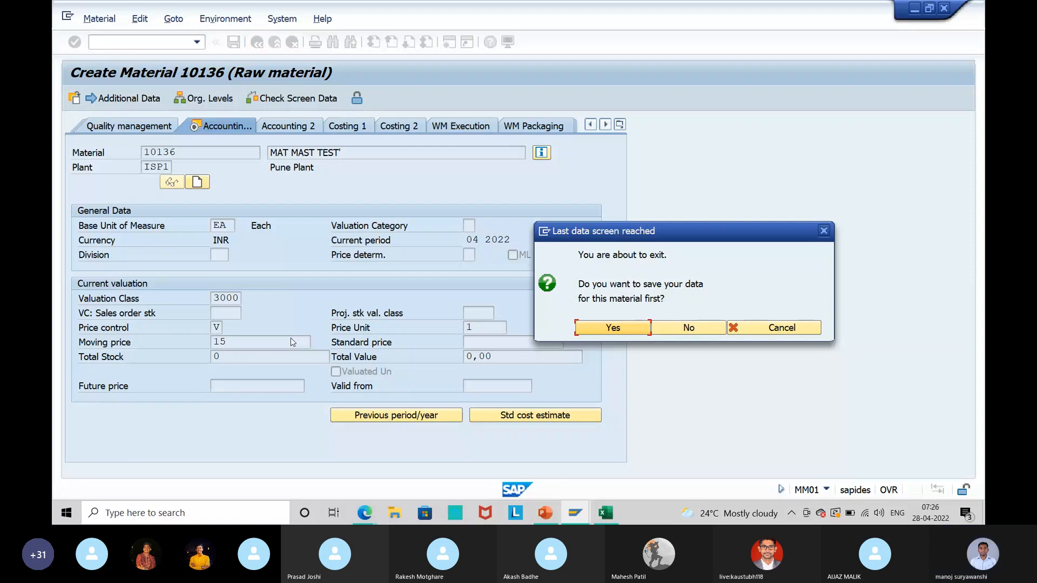
{"action": "left_click", "coordinate": [613, 327]}
- Open material 10136 for display and select the views Basic Data 1, Purchasing and Accounting 1
{"action": "left_click", "coordinate": [99, 19]}
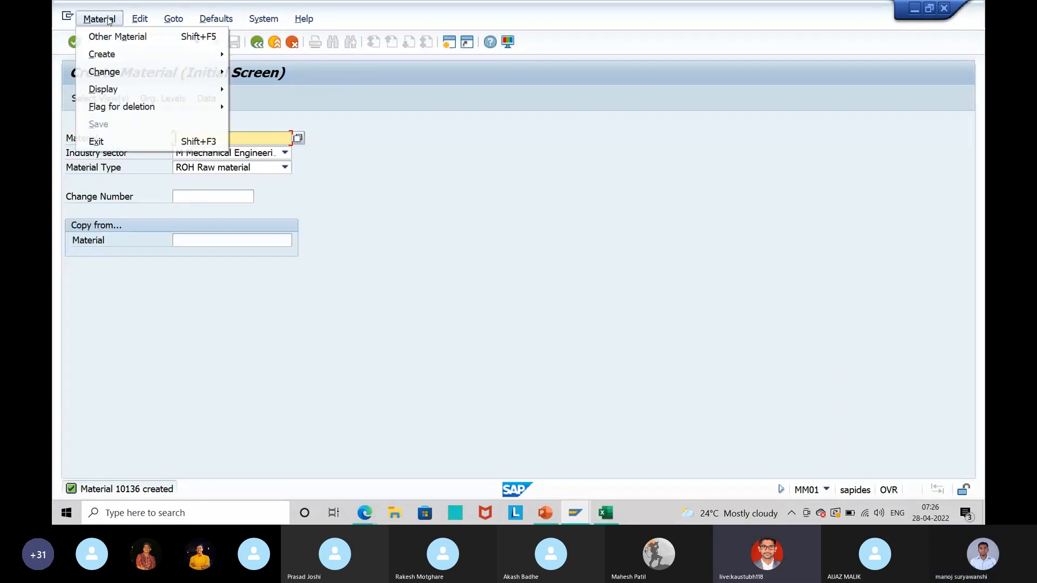
{"action": "mouse_move", "coordinate": [162, 89]}
{"action": "left_click", "coordinate": [338, 89]}
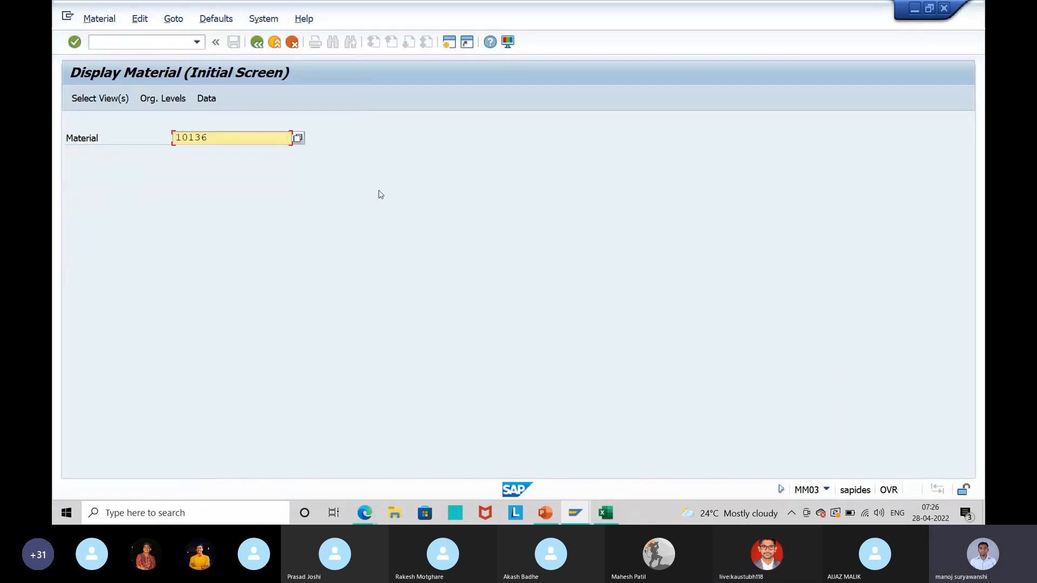
{"action": "key", "text": "Return"}
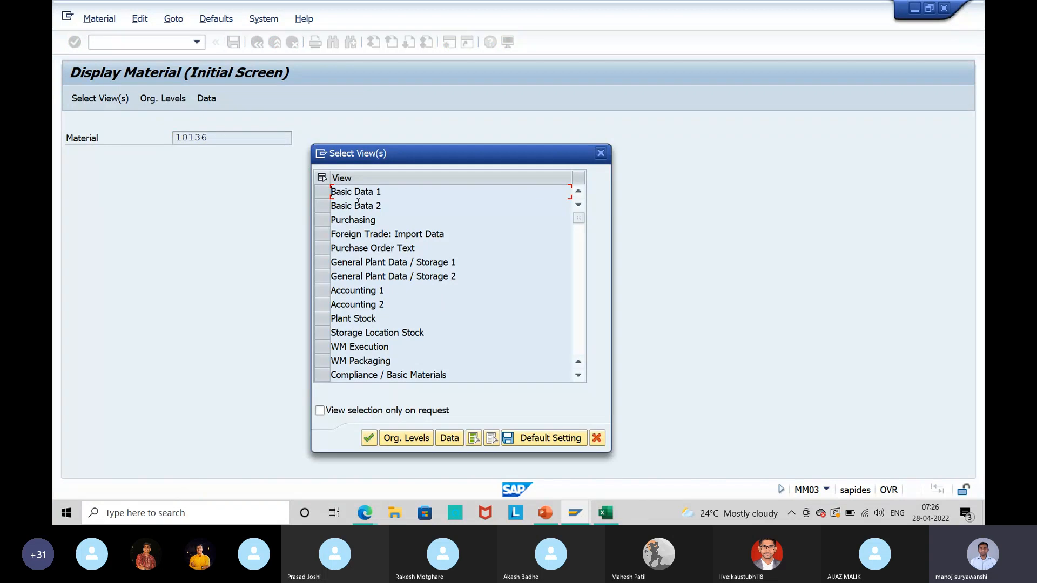
{"action": "left_click", "coordinate": [319, 194]}
{"action": "left_click", "coordinate": [322, 220]}
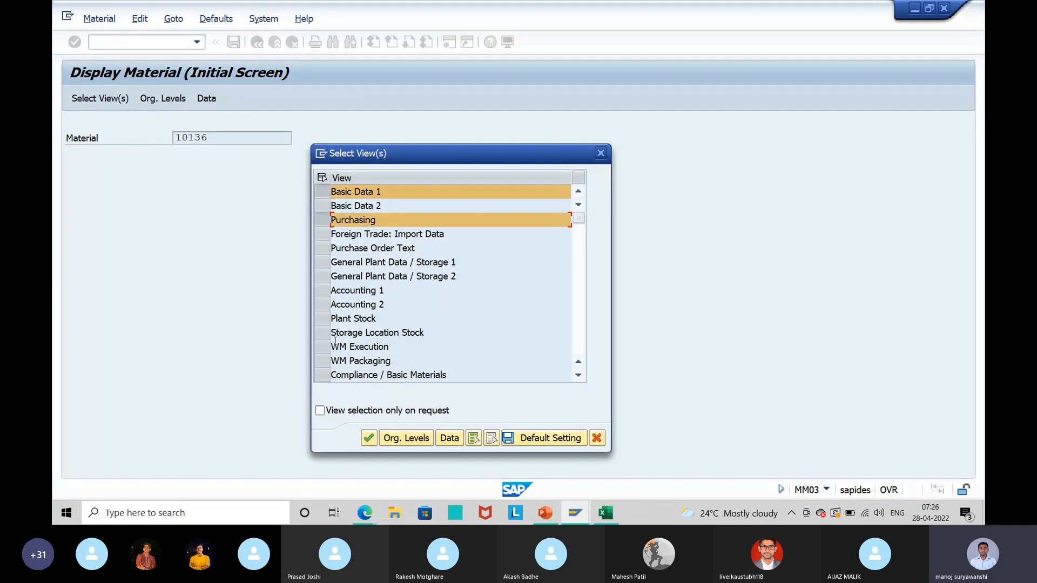
{"action": "left_click", "coordinate": [322, 290]}
{"action": "left_click", "coordinate": [369, 438]}
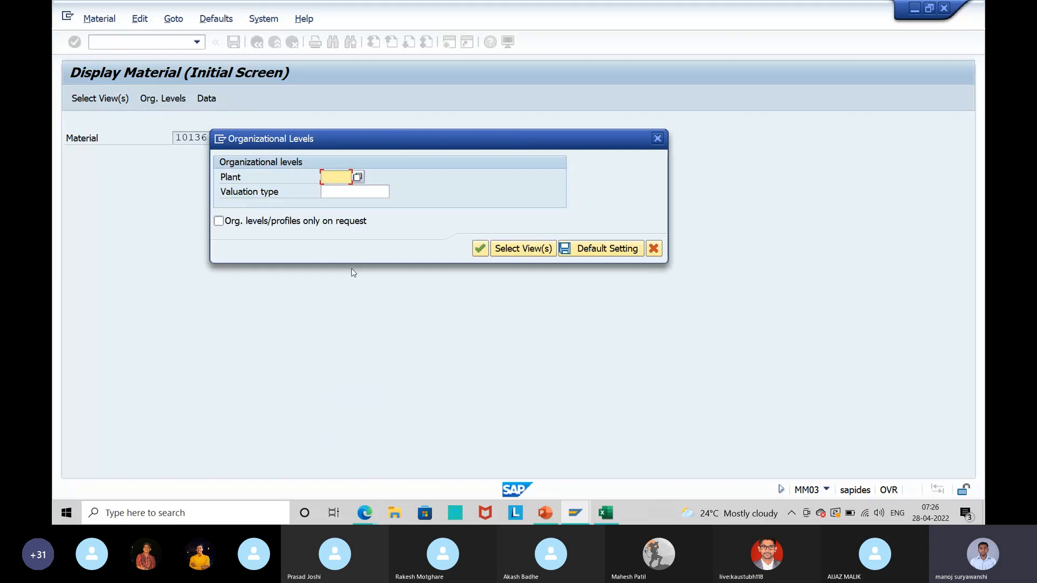
- Set the plant to ISP1 and review the material's basic data
{"action": "type", "text": "ISP1"}
{"action": "key", "text": "Return"}
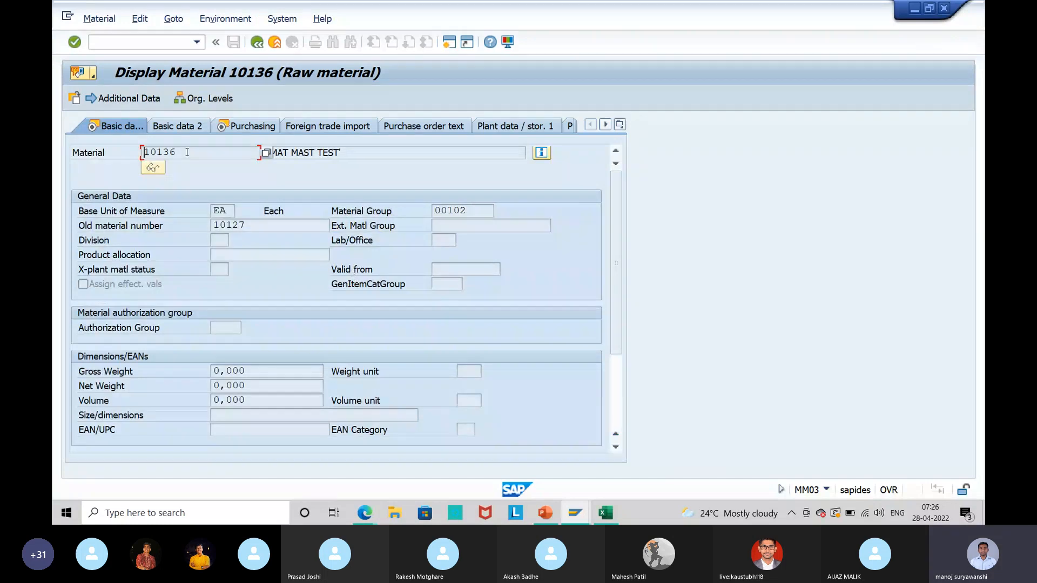
{"action": "left_click_drag", "start_coordinate": [187, 152], "coordinate": [144, 152]}
{"action": "left_click", "coordinate": [143, 152]}
- Start transaction MM04 and list all change documents for material 10136
{"action": "key", "text": "shift+F3"}
{"action": "type", "text": "MM04"}
{"action": "key", "text": "Return"}
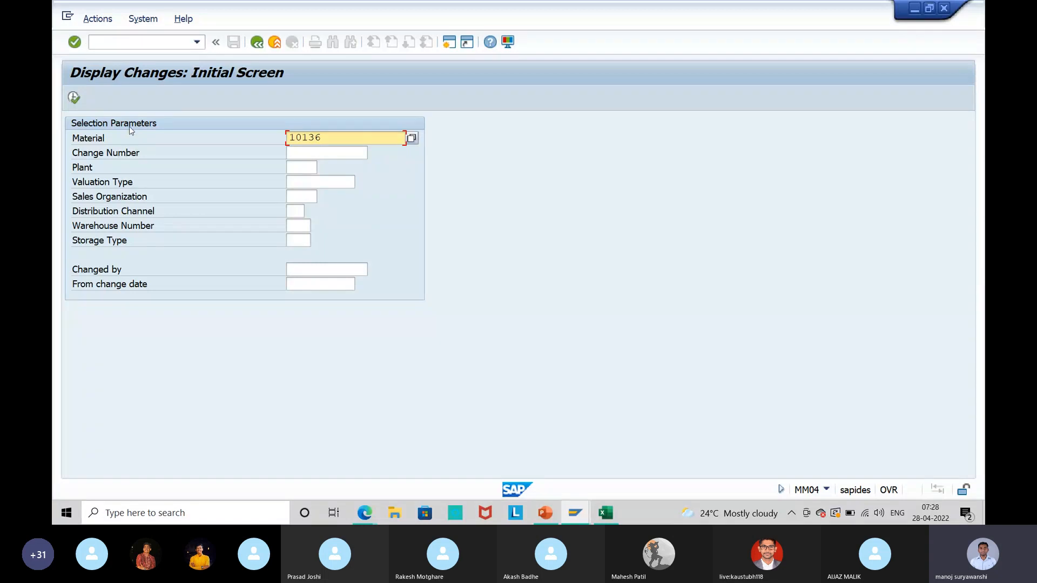
{"action": "left_click", "coordinate": [77, 103]}
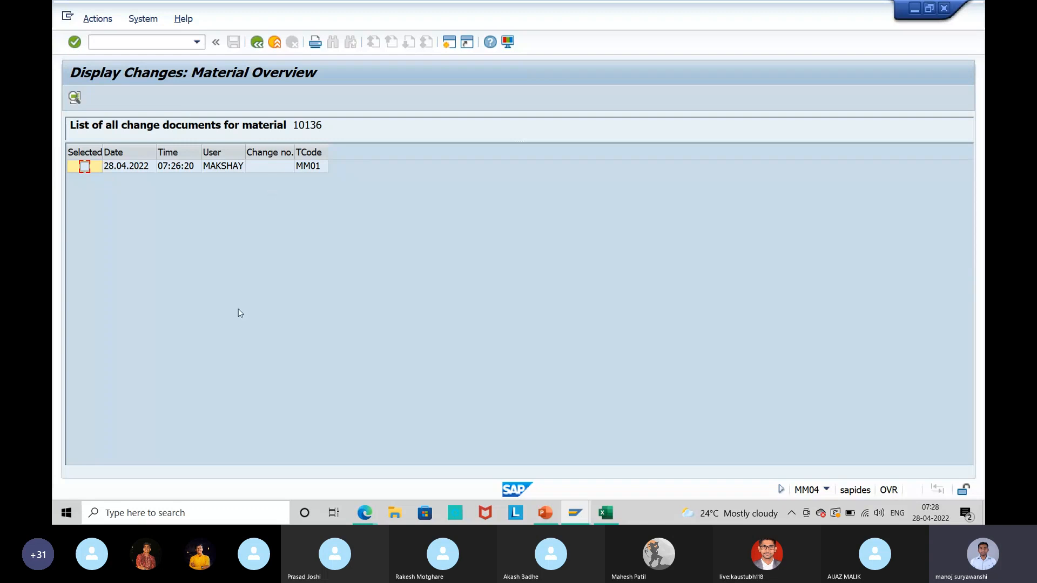
- Start transaction MM02 in a new session and open material 10136 for changing in the Basic Data 1 view
{"action": "left_click", "coordinate": [451, 44]}
{"action": "type", "text": "MM"}
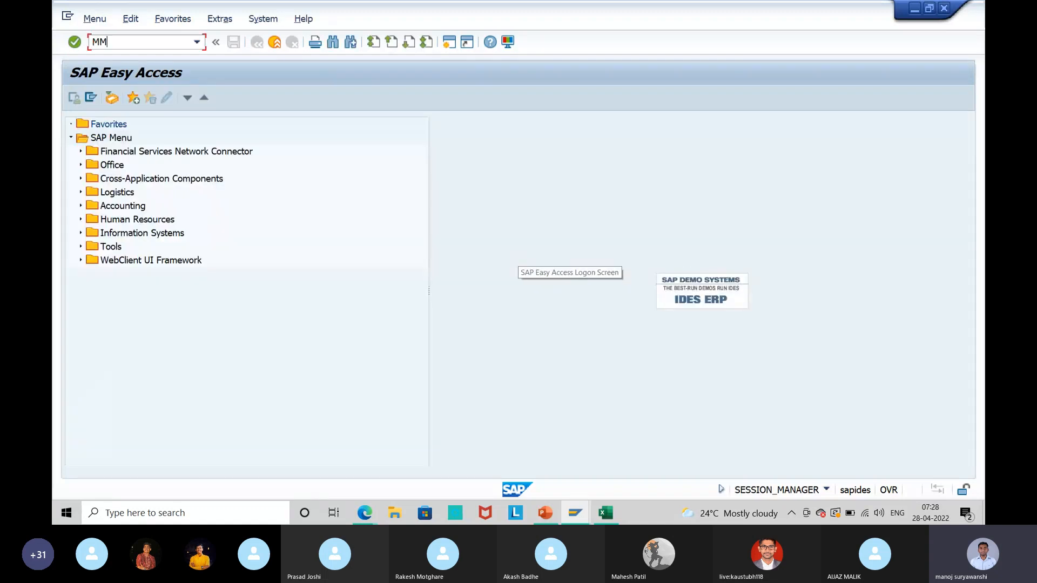
{"action": "type", "text": "02"}
{"action": "key", "text": "Return"}
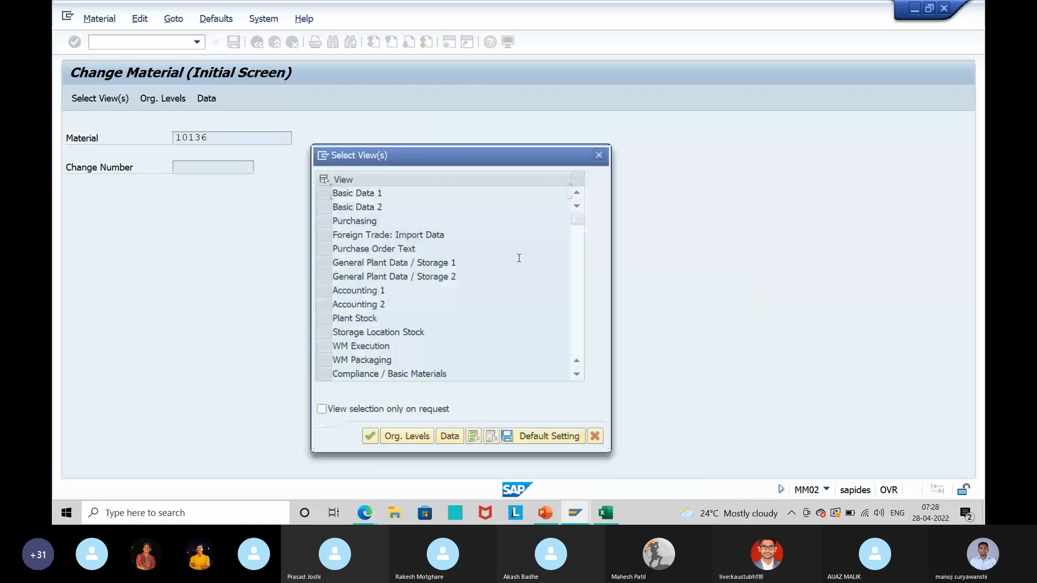
{"action": "left_click", "coordinate": [367, 438]}
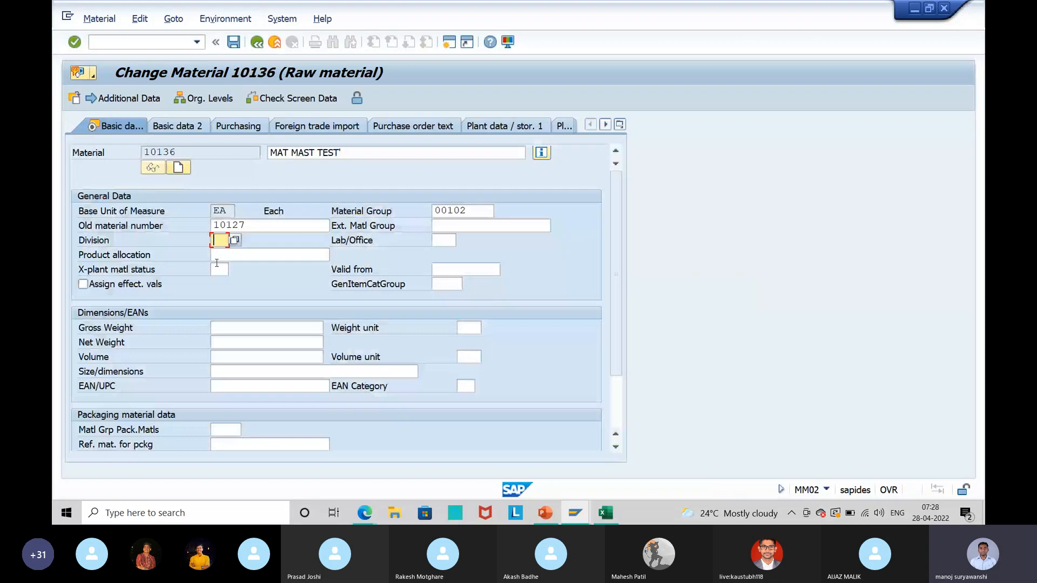
- Set the cross-plant material status to 01 (Blocked for Procmnt/Whse) and save the material
{"action": "left_click", "coordinate": [217, 263]}
{"action": "key", "text": "F4"}
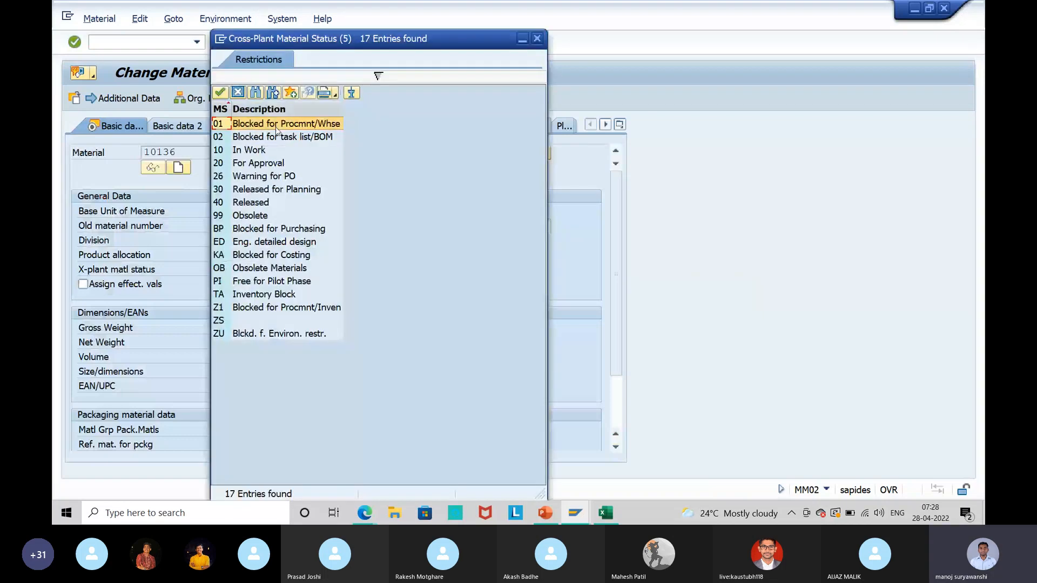
{"action": "double_click", "coordinate": [276, 126]}
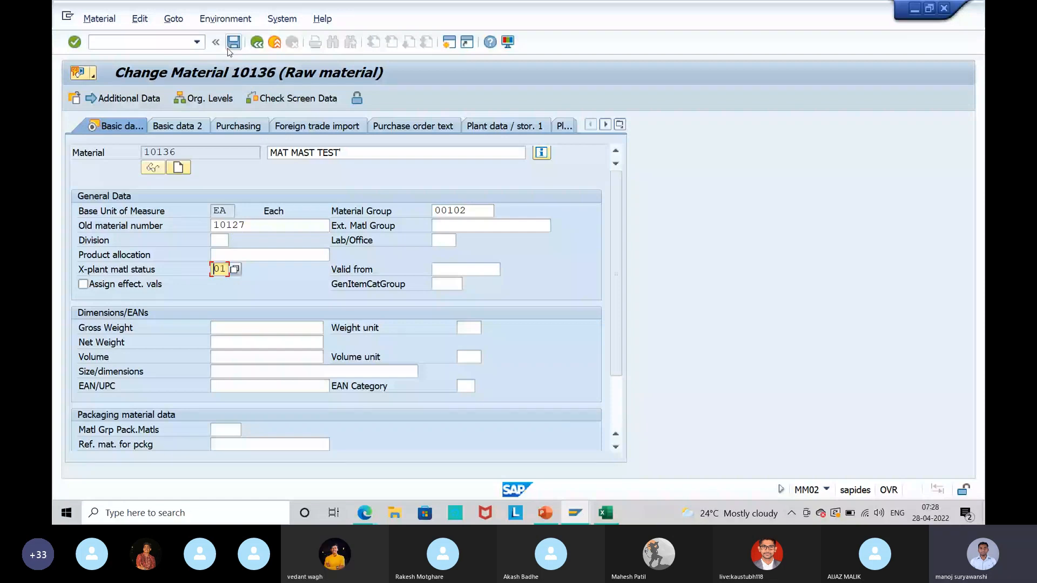
{"action": "left_click", "coordinate": [234, 42]}
{"action": "left_click", "coordinate": [257, 42]}
- Return to the MM04 session and reload the list of change documents for material 10136
{"action": "key", "text": "alt+Tab"}
{"action": "key", "text": "Escape"}
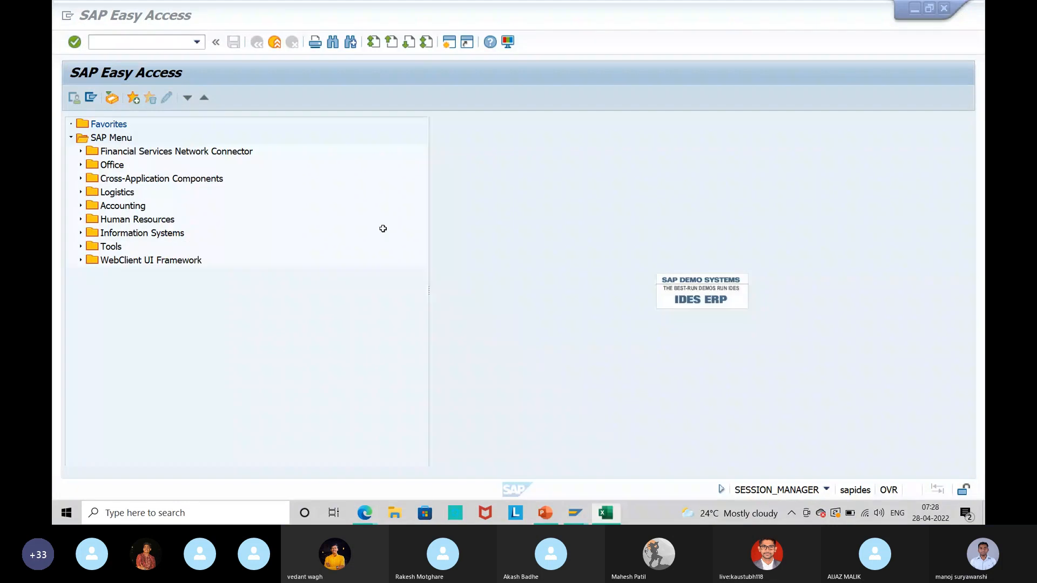
{"action": "key", "text": "alt+Tab"}
{"action": "key", "text": "alt+Tab"}
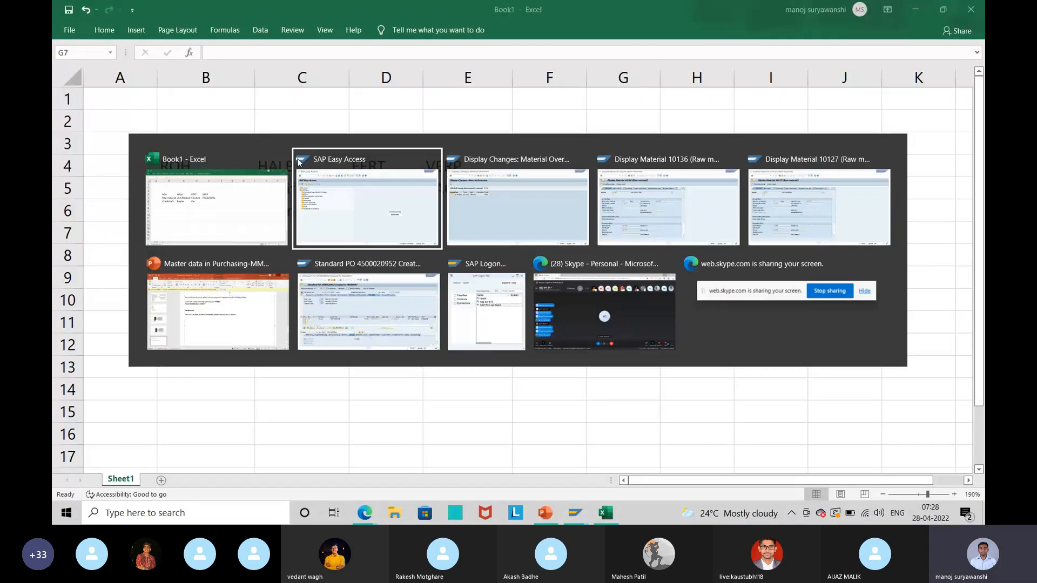
{"action": "key", "text": "alt+Tab"}
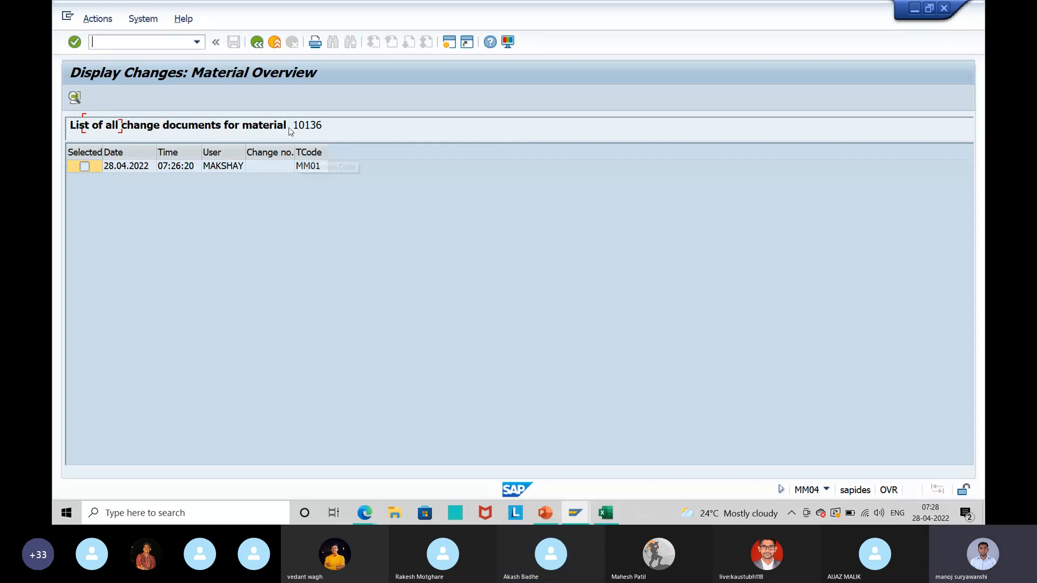
{"action": "key", "text": "alt+Tab"}
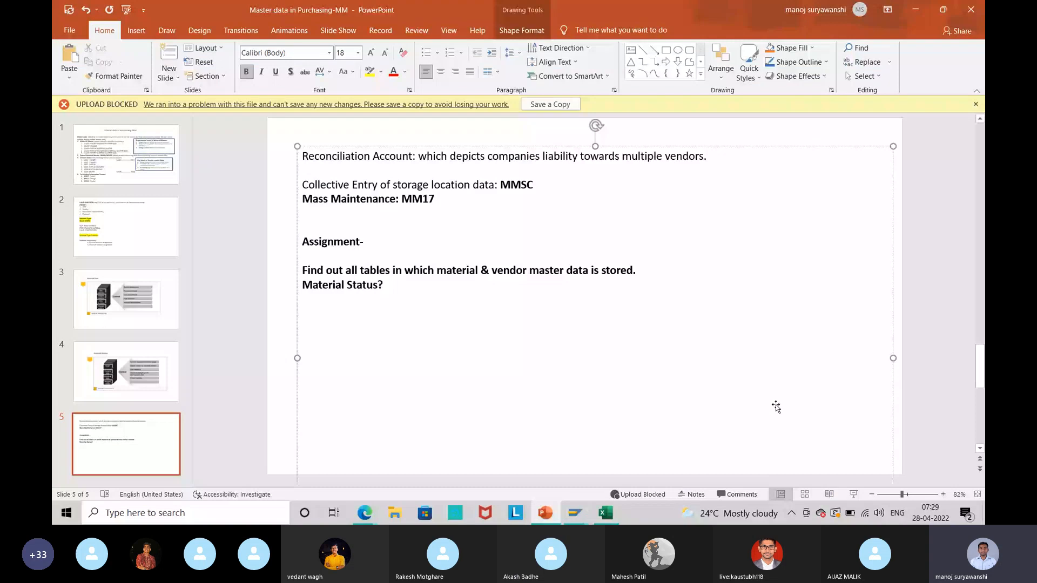
{"action": "key", "text": "alt+Tab"}
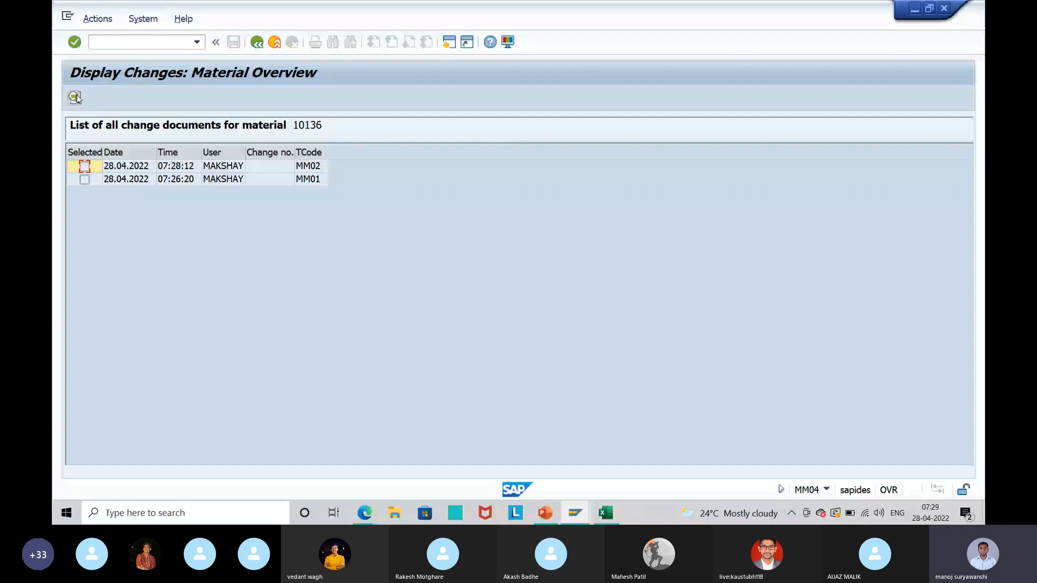
- Compare the entries in the change list and open the MM02 change document to examine its date, time and changed field
{"action": "left_click", "coordinate": [130, 183]}
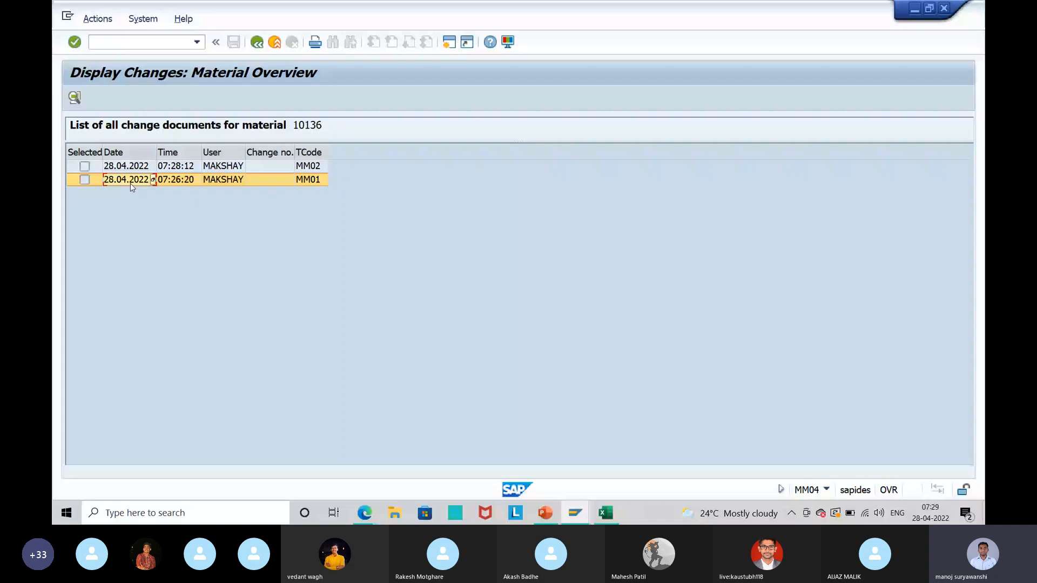
{"action": "key", "text": "Up"}
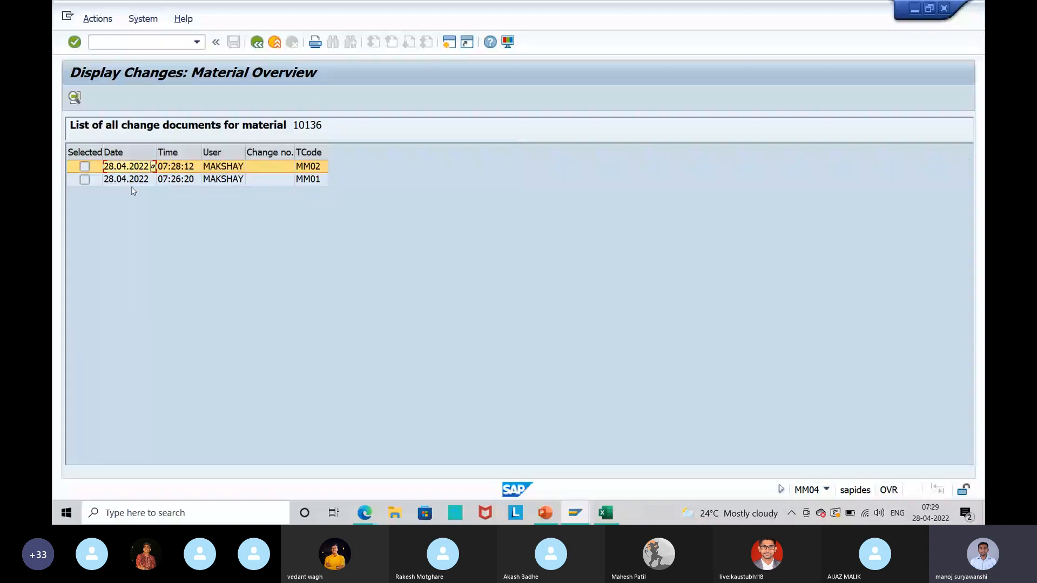
{"action": "left_click", "coordinate": [175, 168]}
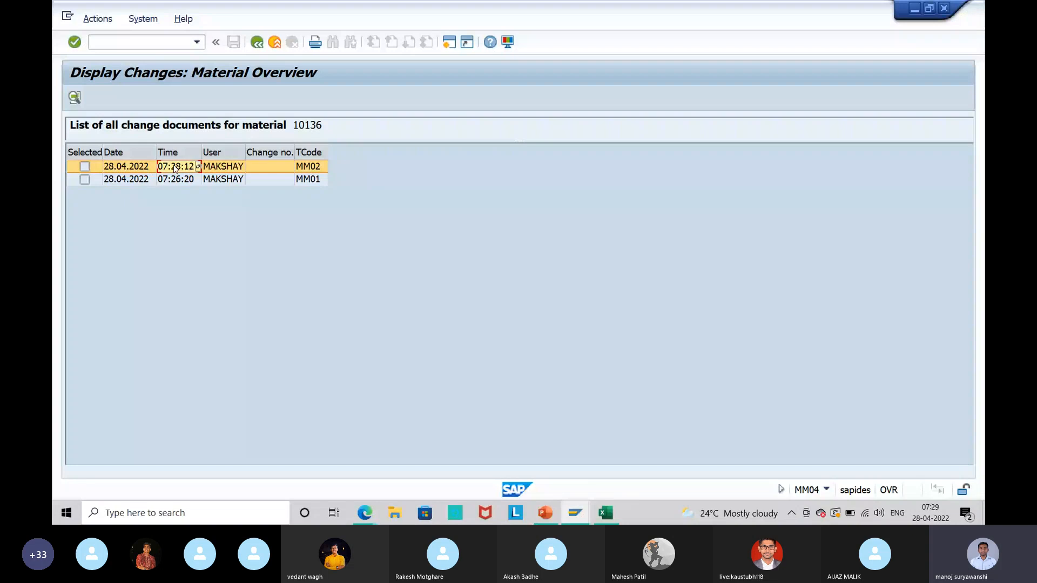
{"action": "left_click", "coordinate": [222, 167]}
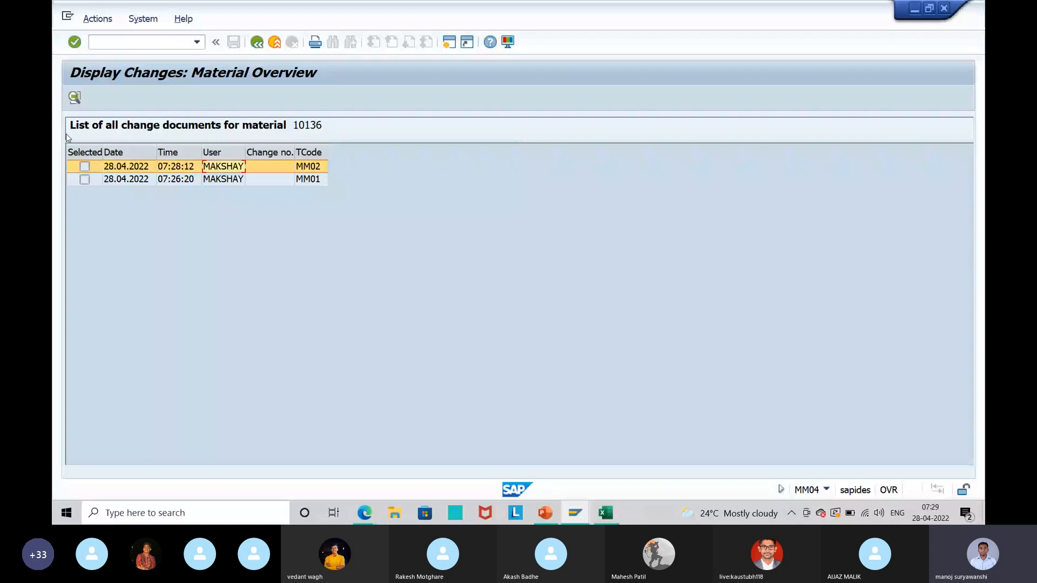
{"action": "left_click", "coordinate": [74, 98]}
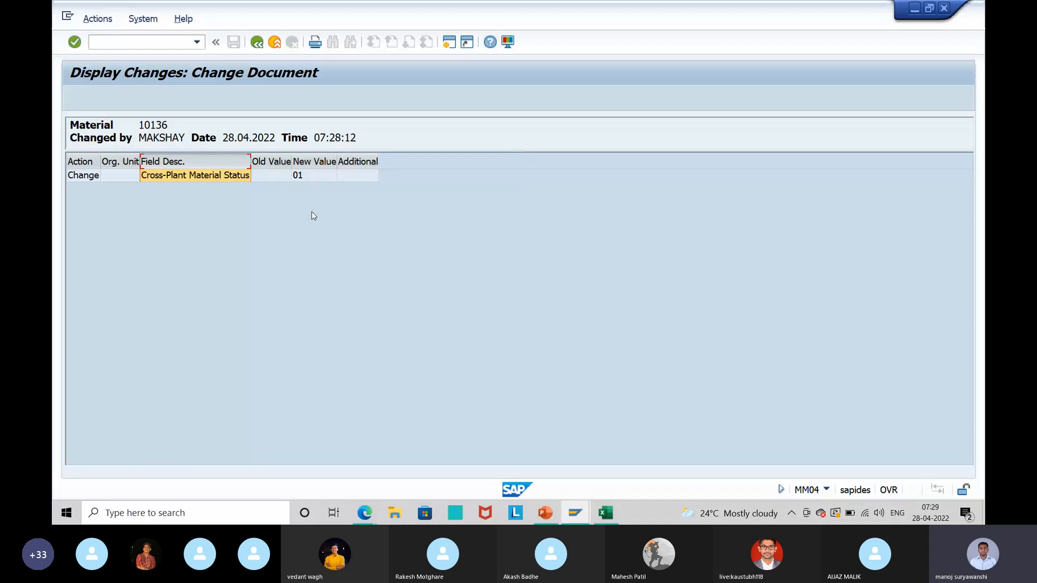
{"action": "left_click_drag", "start_coordinate": [221, 137], "coordinate": [396, 140]}
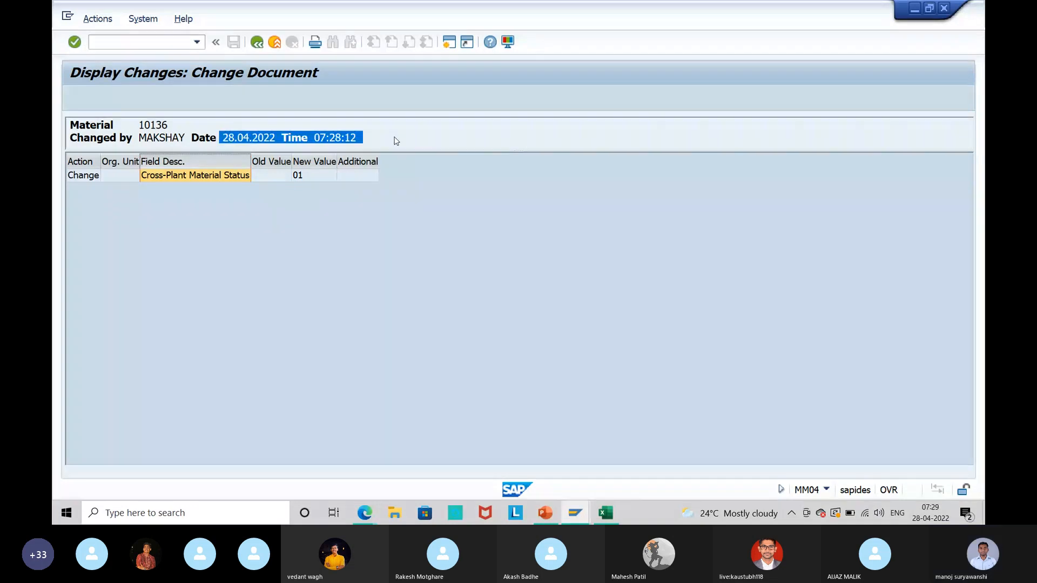
{"action": "left_click", "coordinate": [458, 200]}
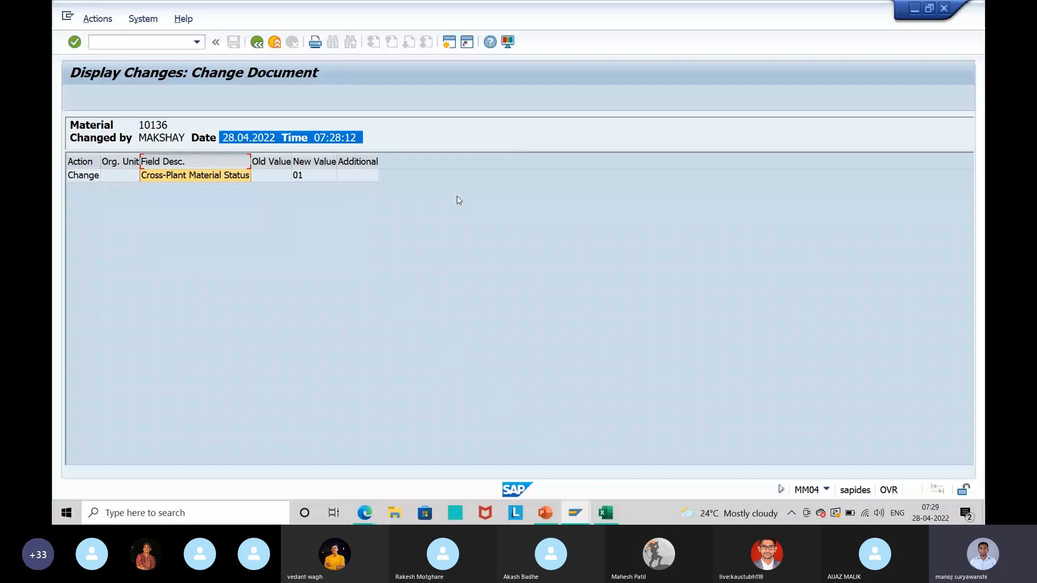
- Leave the change display and start transaction MM06 in a free SAP session
{"action": "left_click", "coordinate": [275, 44]}
{"action": "left_click", "coordinate": [570, 508]}
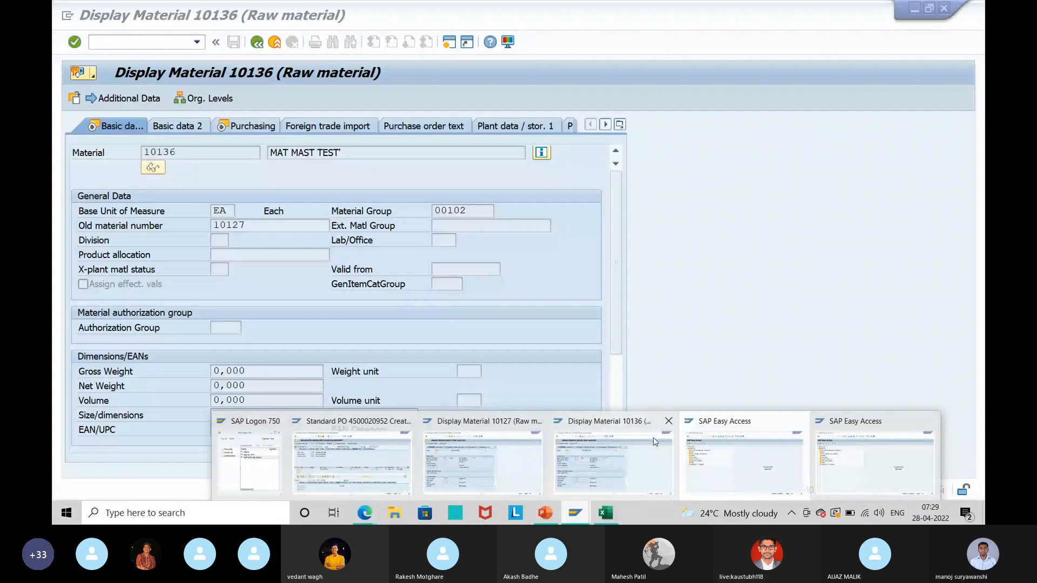
{"action": "left_click", "coordinate": [467, 184]}
{"action": "type", "text": "mm"}
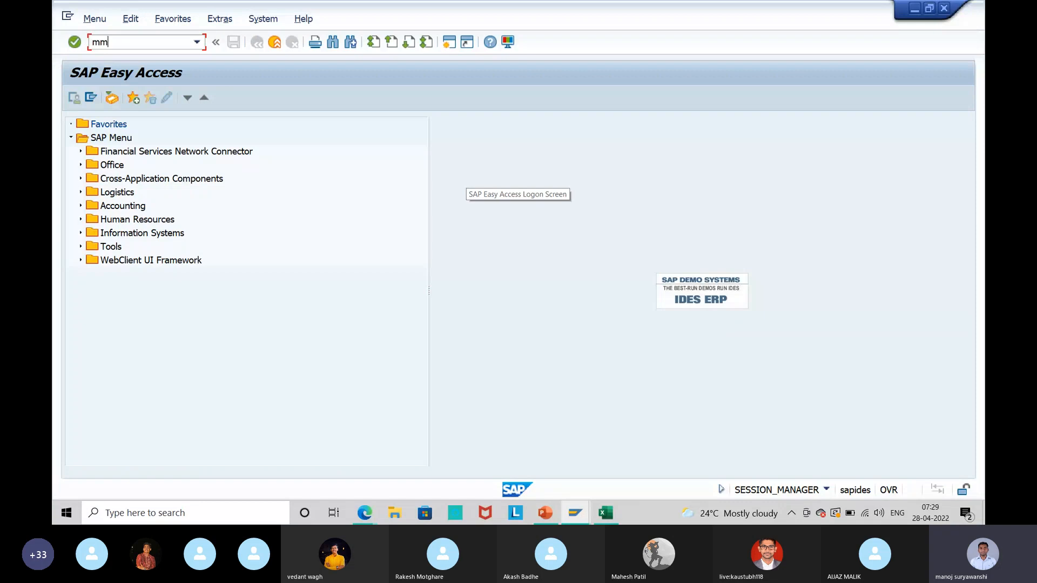
{"action": "type", "text": "06"}
{"action": "key", "text": "Return"}
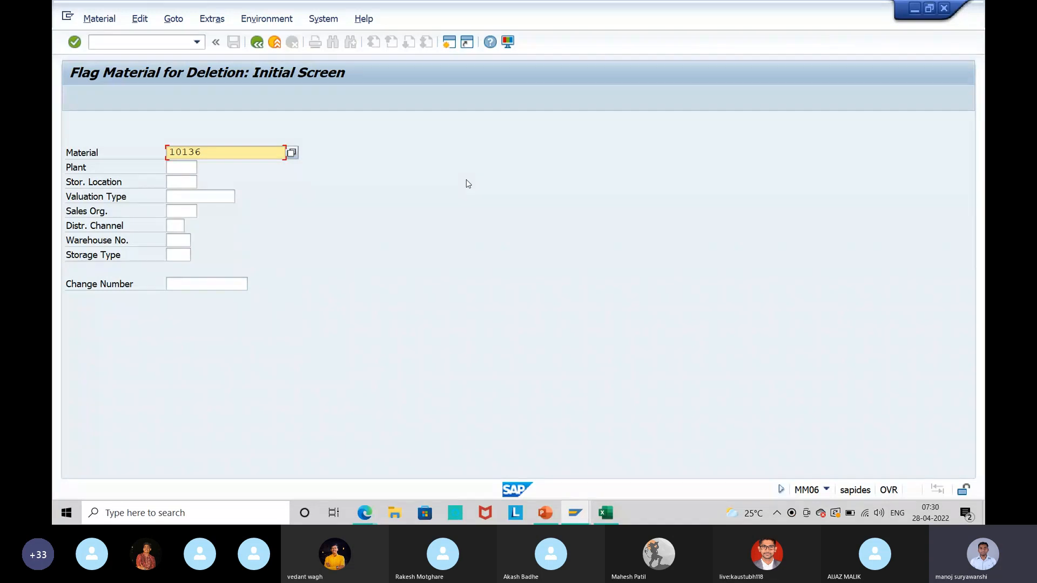
- Flag material 10136 for deletion at material level, save the flag and leave the transaction
{"action": "key", "text": "Return"}
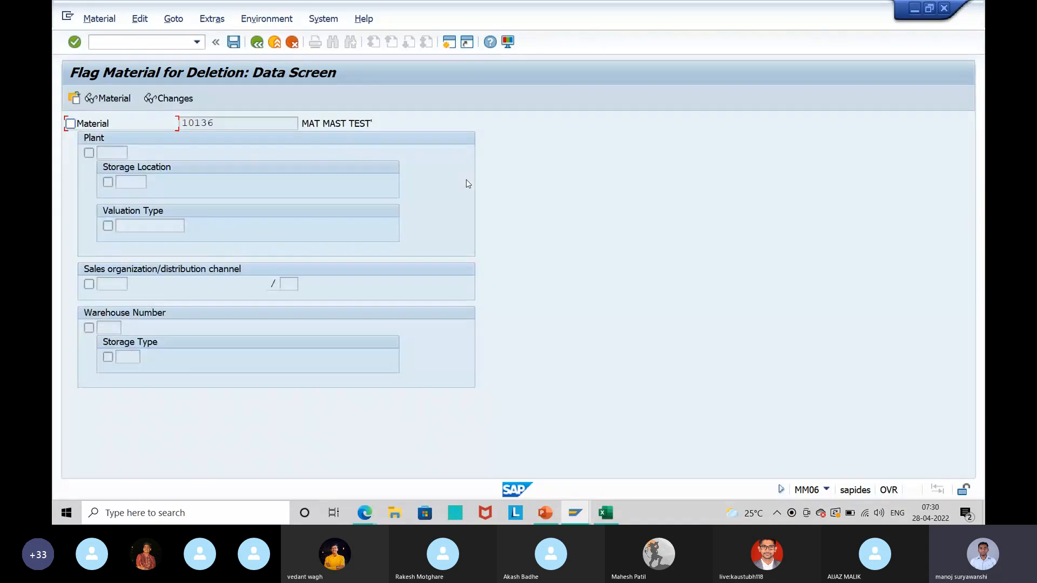
{"action": "left_click", "coordinate": [71, 124]}
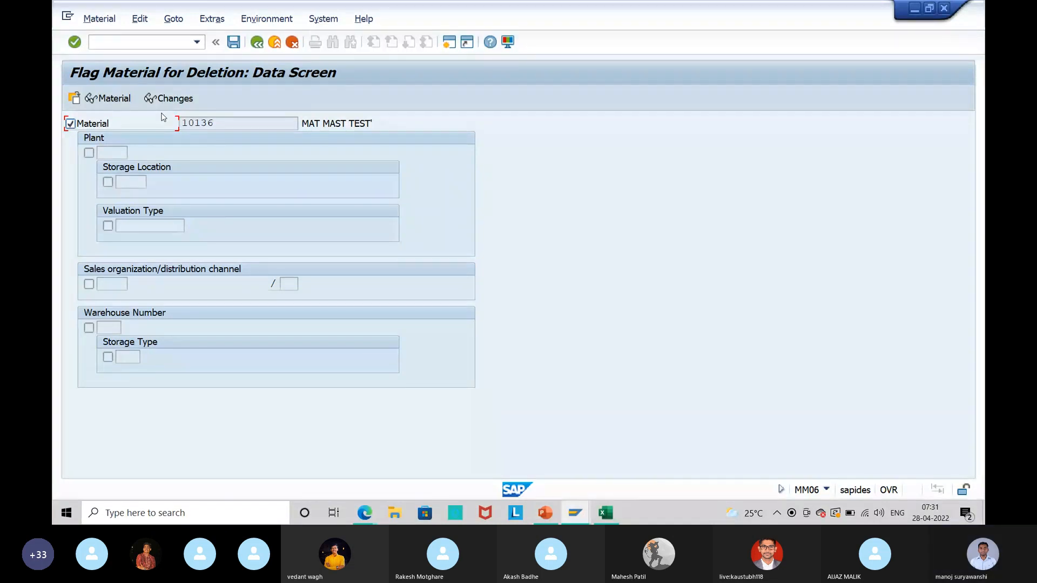
{"action": "left_click", "coordinate": [233, 42]}
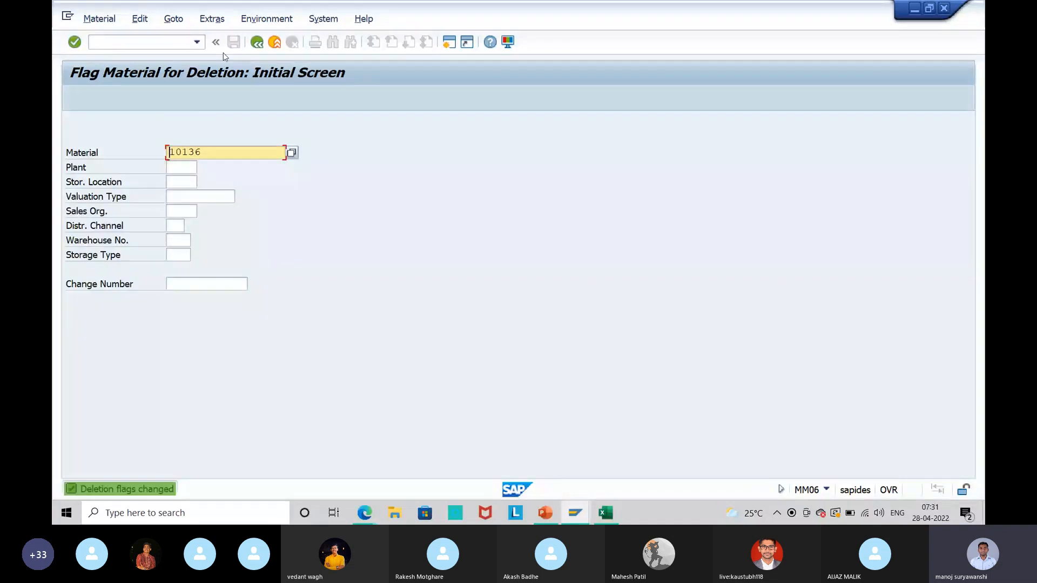
{"action": "key", "text": "F3"}
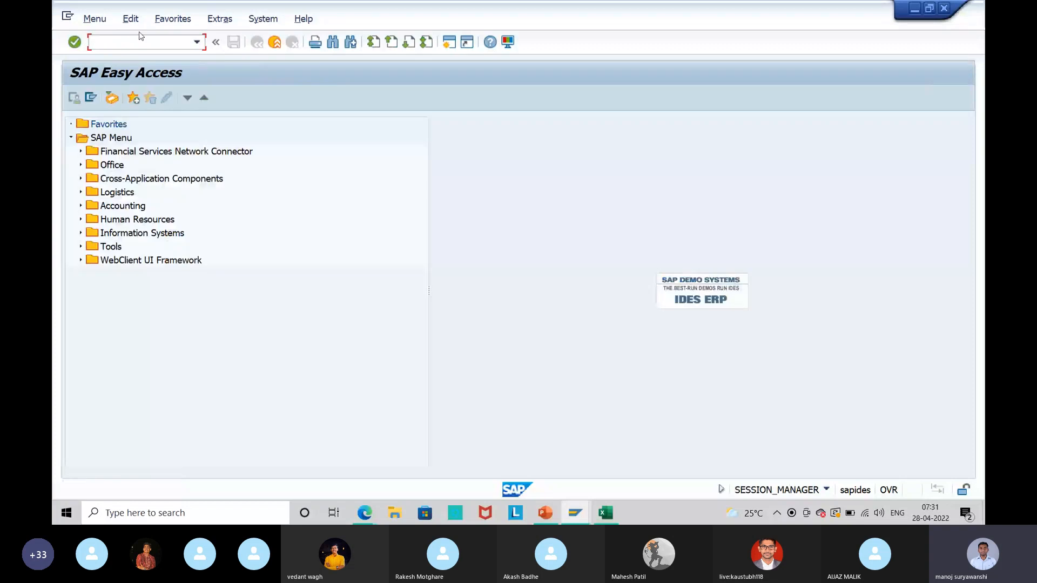
- Start transaction MM02 for material 10136 and open its Basic Data 1 view
{"action": "type", "text": "m"}
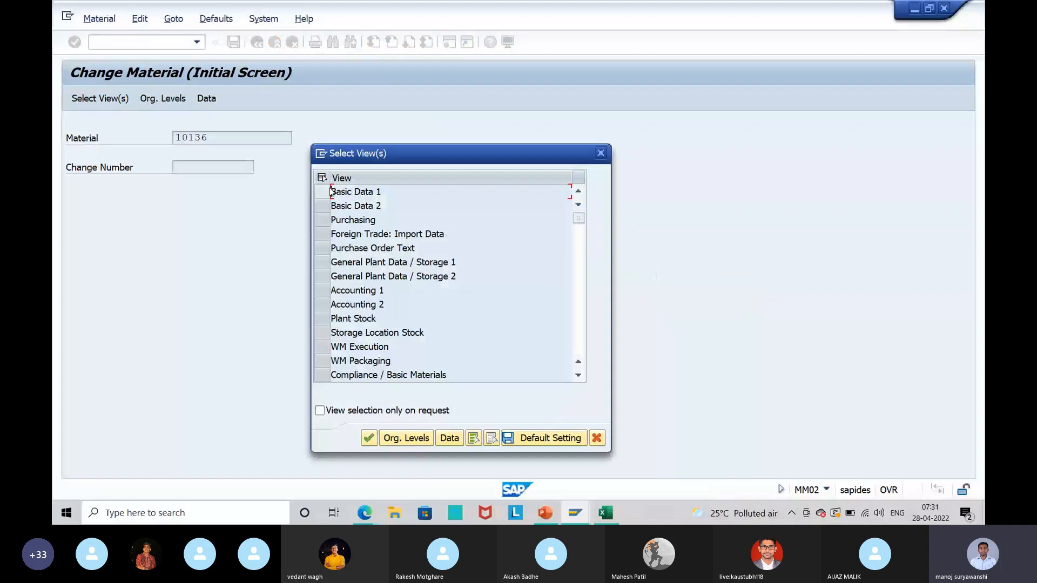
{"action": "left_click", "coordinate": [331, 192]}
{"action": "left_click", "coordinate": [369, 437]}
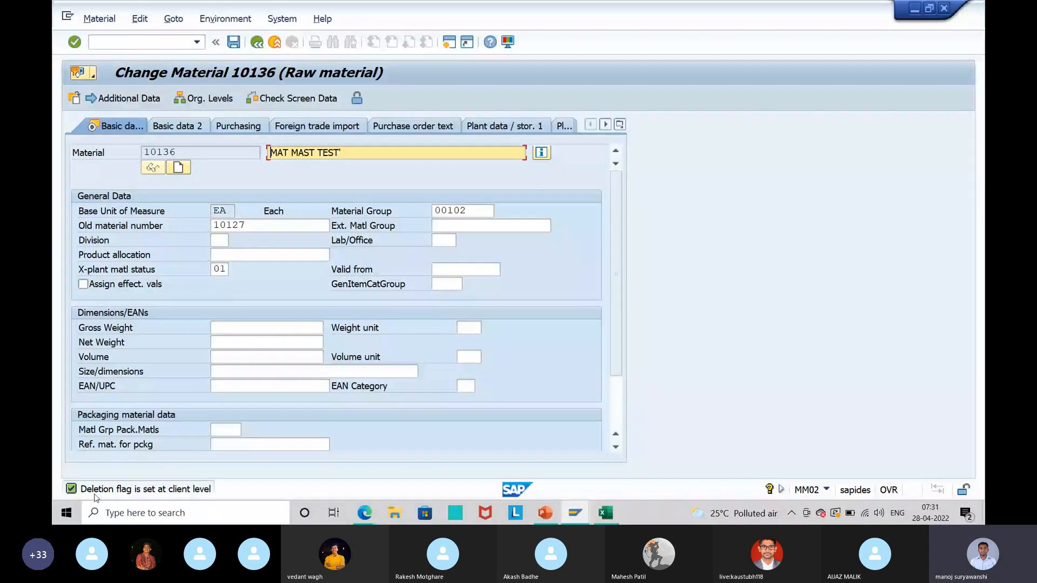
- Clear the cross-plant material status of material 10136 and save the change
{"action": "left_click", "coordinate": [228, 269]}
{"action": "key", "text": "BackSpace"}
{"action": "key", "text": "BackSpace"}
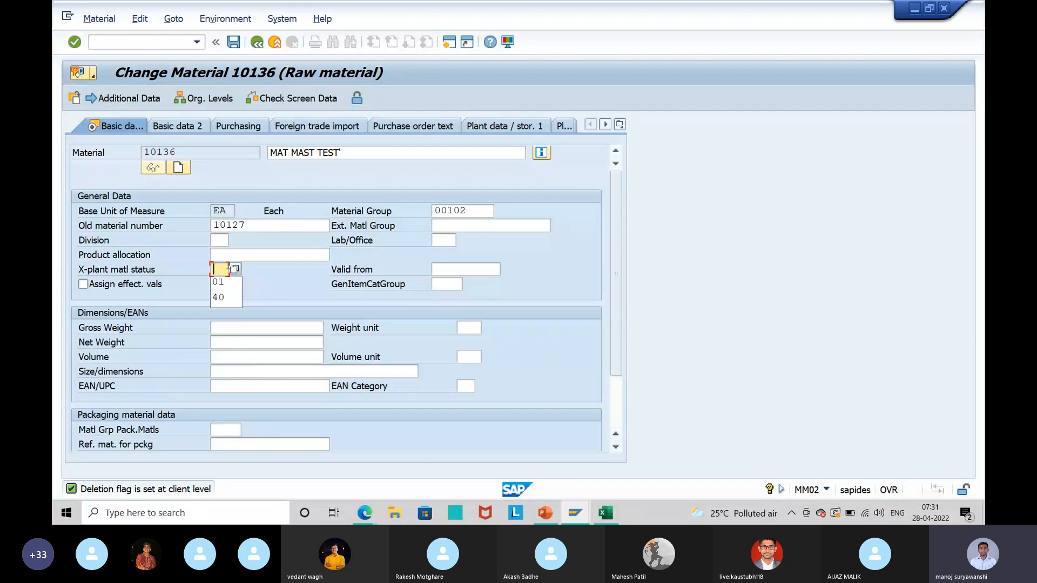
{"action": "key", "text": "Return"}
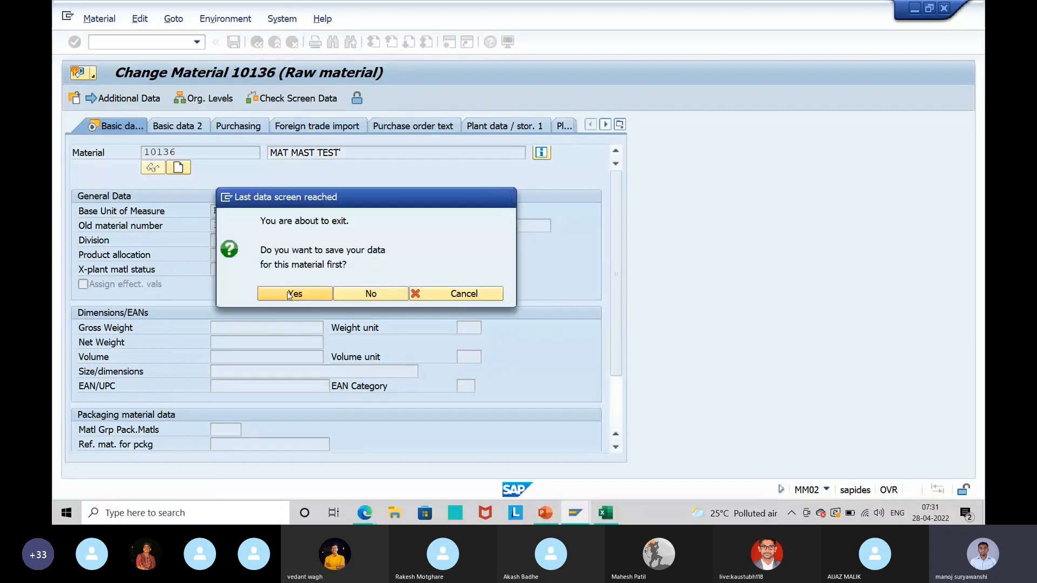
{"action": "left_click", "coordinate": [294, 294]}
{"action": "left_click_drag", "start_coordinate": [208, 136], "coordinate": [160, 144]}
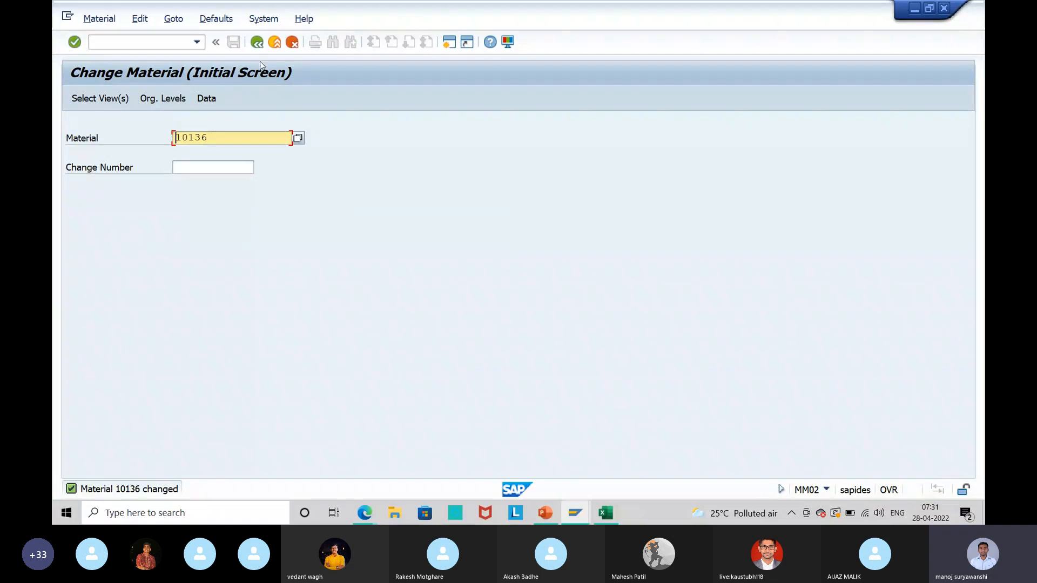
- Start a standard purchase order in ME21N for vendor skf india pvt lts with purchasing organization ISB9, purchasing group IS3 and company code ISB9
{"action": "left_click", "coordinate": [256, 42]}
{"action": "type", "text": "me21n"}
{"action": "key", "text": "Return"}
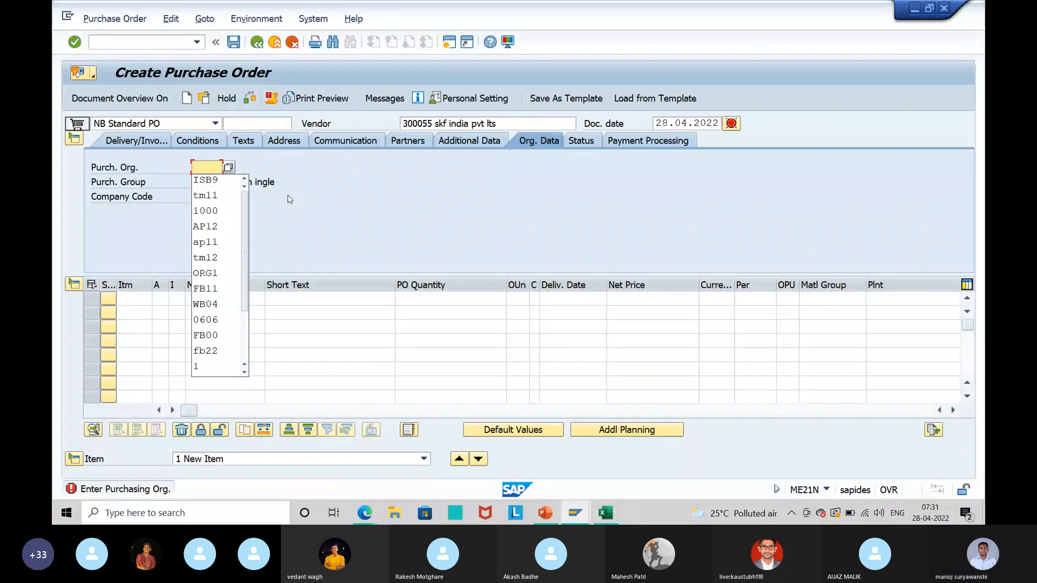
{"action": "left_click", "coordinate": [204, 181]}
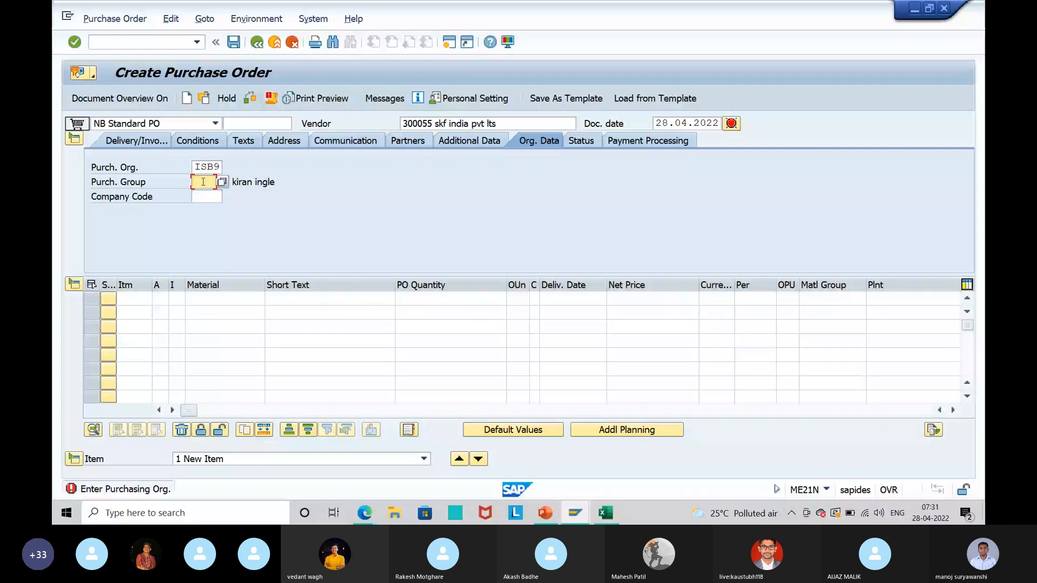
{"action": "type", "text": "IS3"}
{"action": "left_click", "coordinate": [206, 197]}
{"action": "type", "text": "ISB9"}
- Enter a purchase order item for material 10136 in plant ISP1 and have it checked
{"action": "left_click", "coordinate": [233, 299]}
{"action": "type", "text": "10136"}
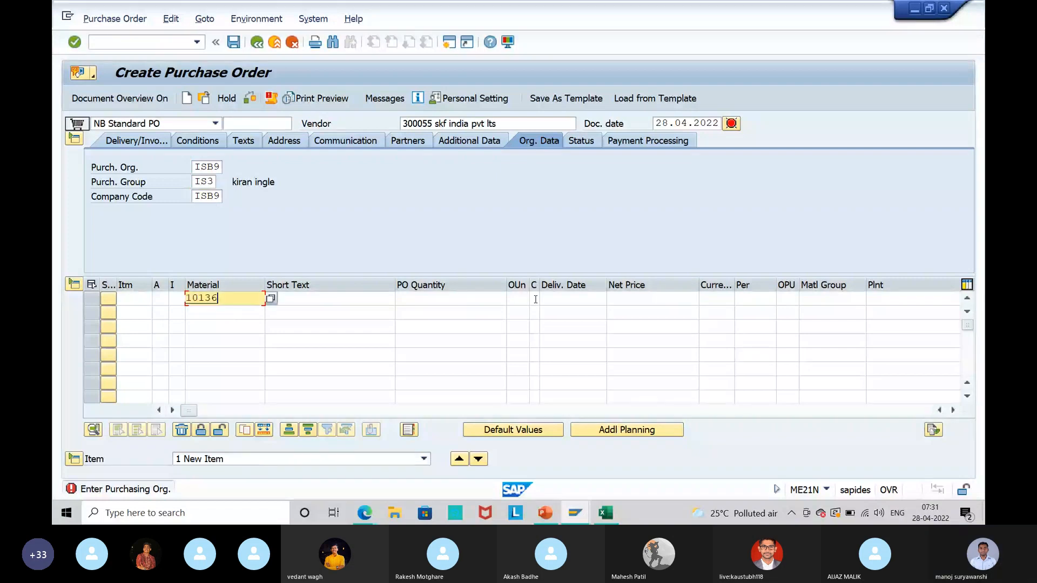
{"action": "left_click", "coordinate": [889, 298]}
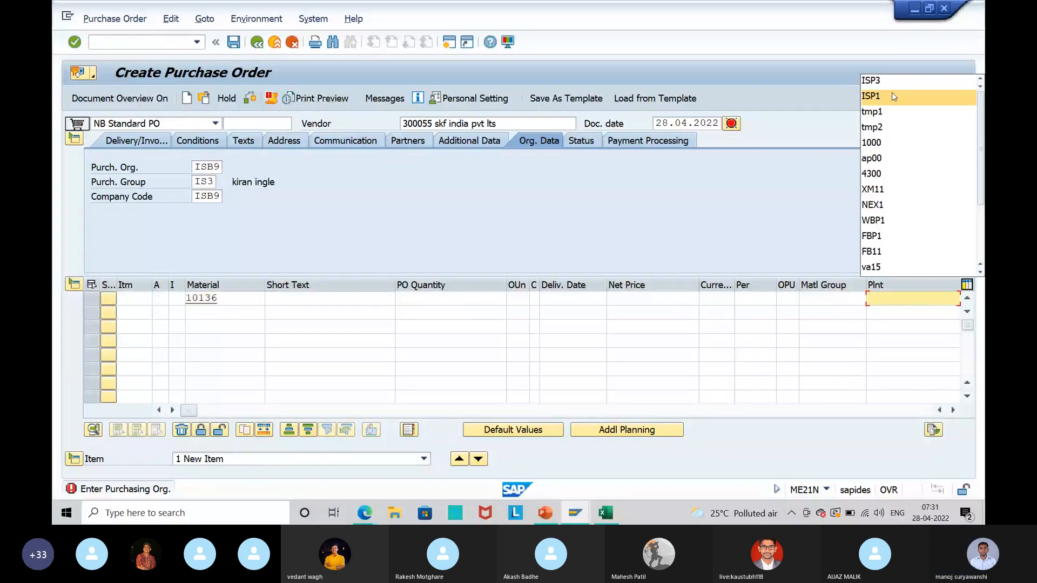
{"action": "left_click", "coordinate": [890, 97]}
{"action": "key", "text": "Return"}
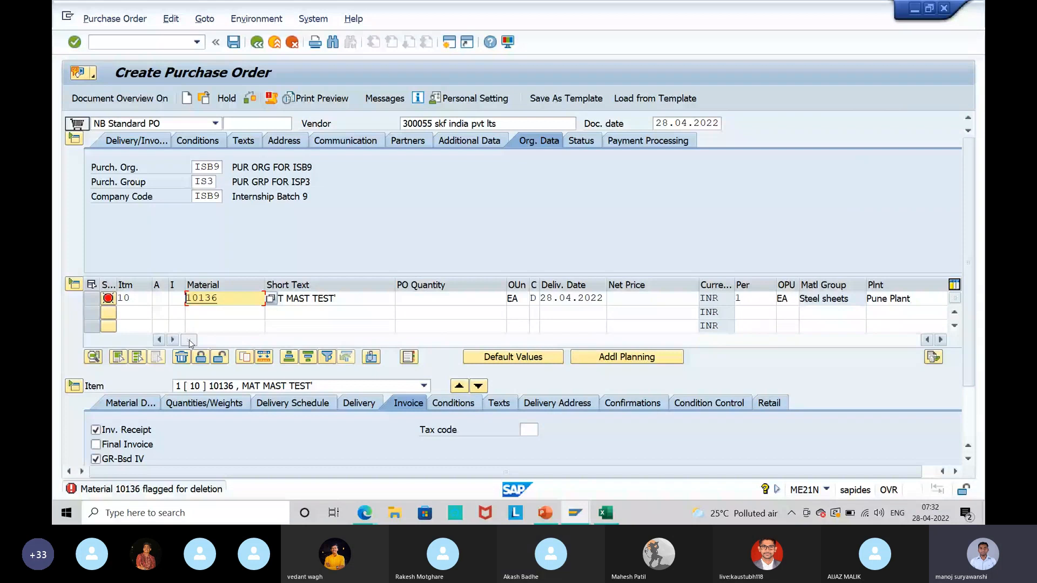
- Switch to the free SAP session, start transaction MM06 and open the deletion flags of material 10136
{"action": "left_click", "coordinate": [575, 513]}
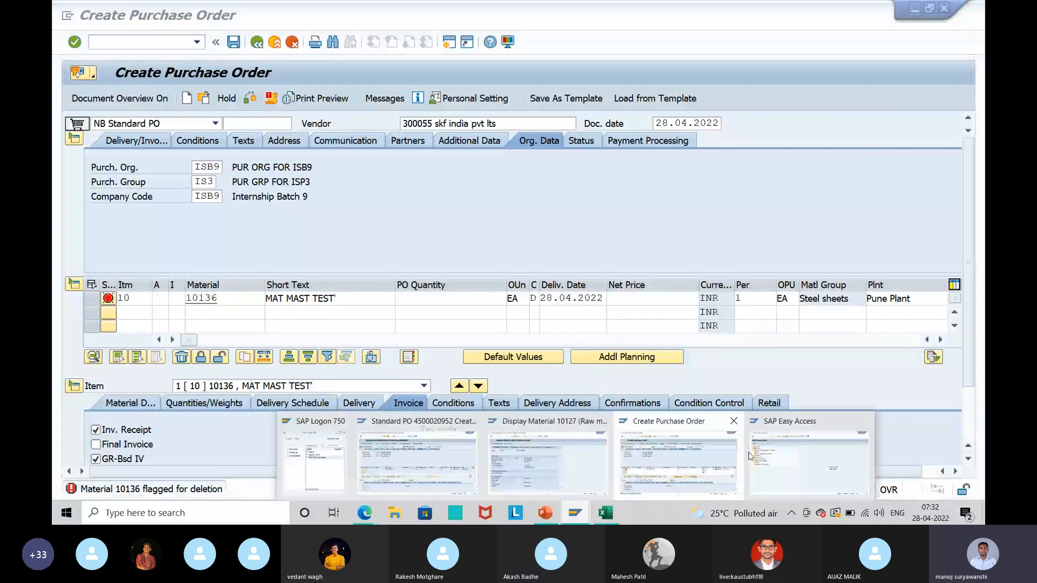
{"action": "left_click", "coordinate": [807, 462]}
{"action": "type", "text": "mm06"}
{"action": "key", "text": "Return"}
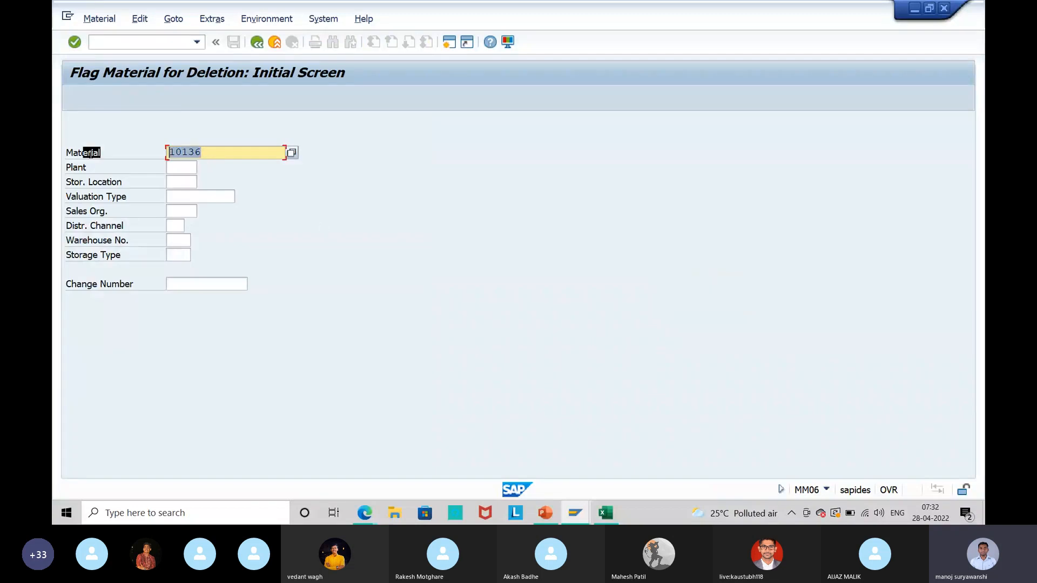
{"action": "key", "text": "Return"}
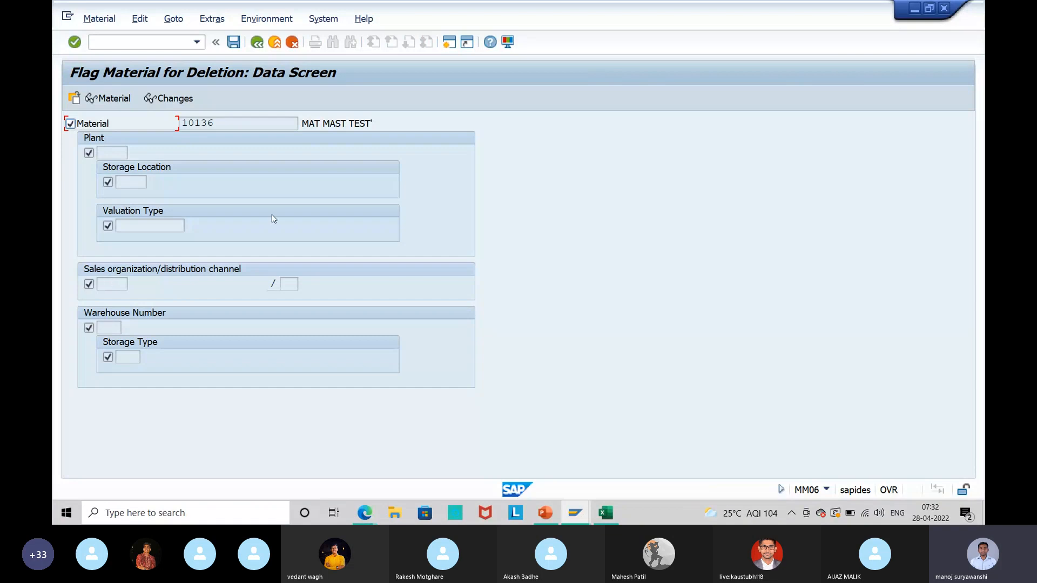
- Remove the material-level deletion flag from material 10136 and save
{"action": "left_click", "coordinate": [91, 154]}
{"action": "left_click", "coordinate": [112, 156]}
{"action": "left_click", "coordinate": [136, 184]}
{"action": "left_click", "coordinate": [129, 226]}
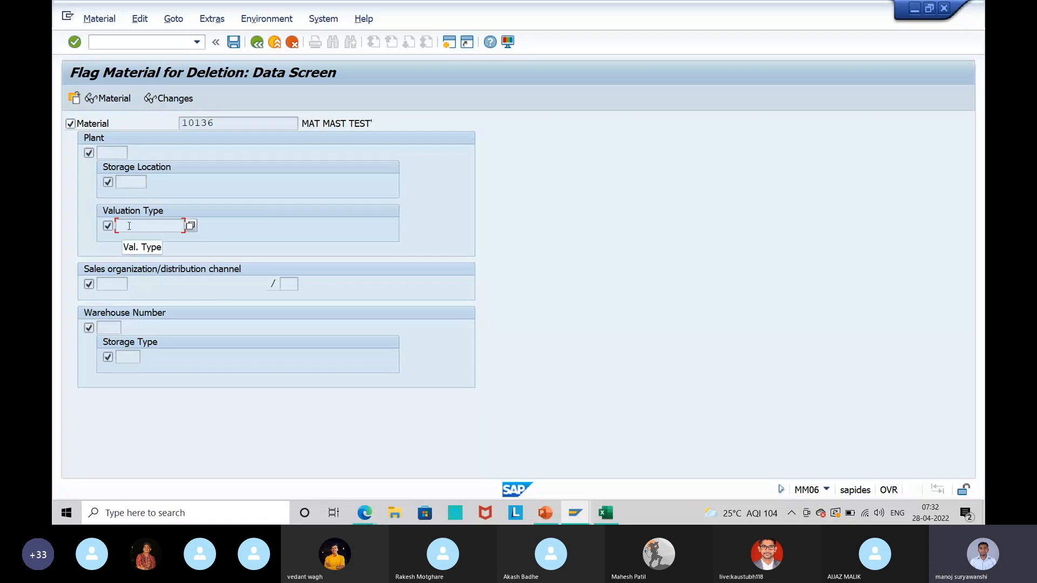
{"action": "left_click", "coordinate": [109, 285]}
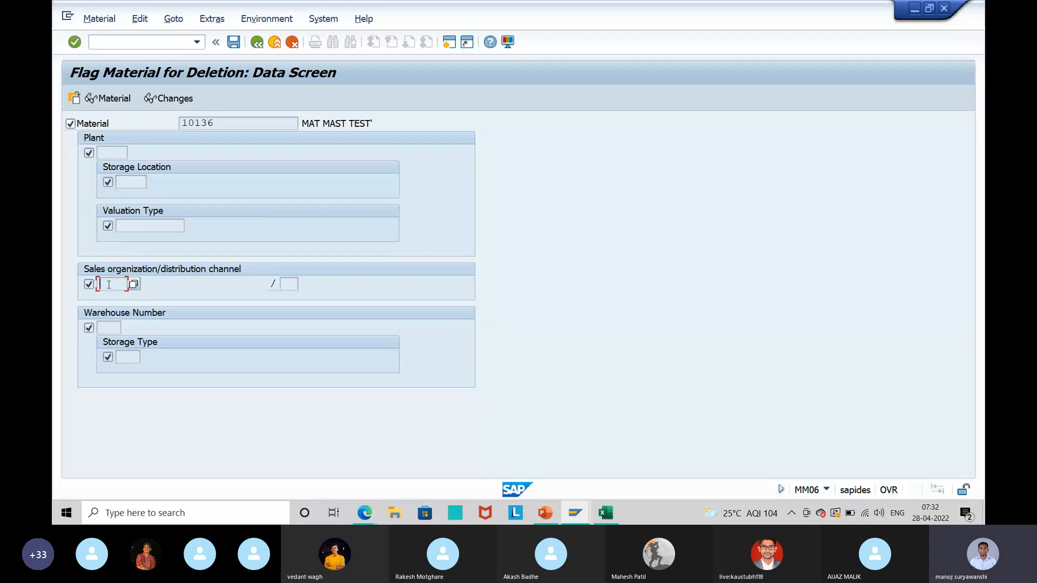
{"action": "left_click", "coordinate": [70, 125]}
{"action": "left_click", "coordinate": [237, 43]}
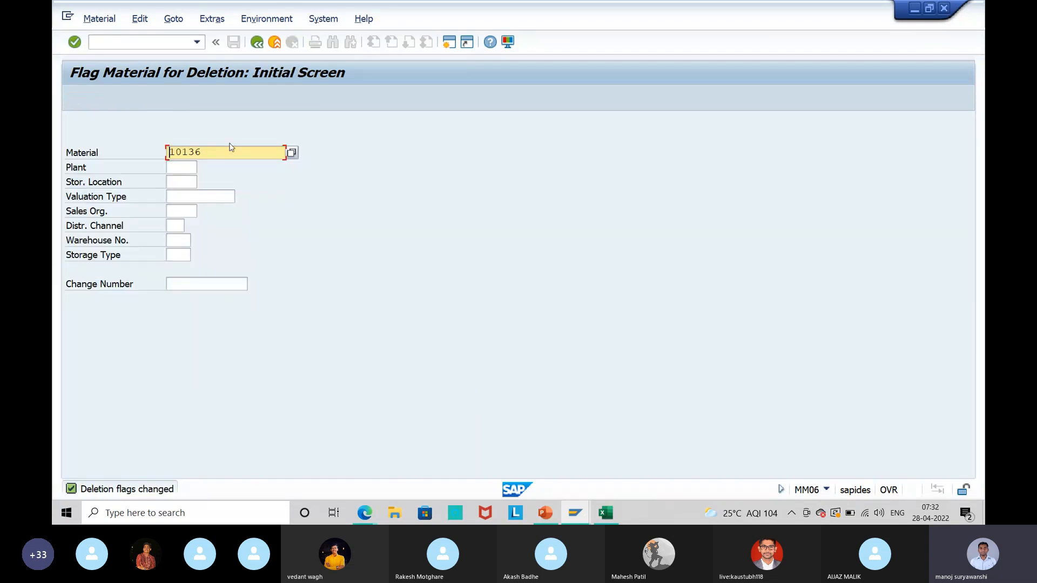
- Open the deletion flags of material 10136 for plant ISP1 and set the flag at plant level only
{"action": "key", "text": "Tab"}
{"action": "type", "text": "1sp"}
{"action": "type", "text": "1"}
{"action": "key", "text": "Return"}
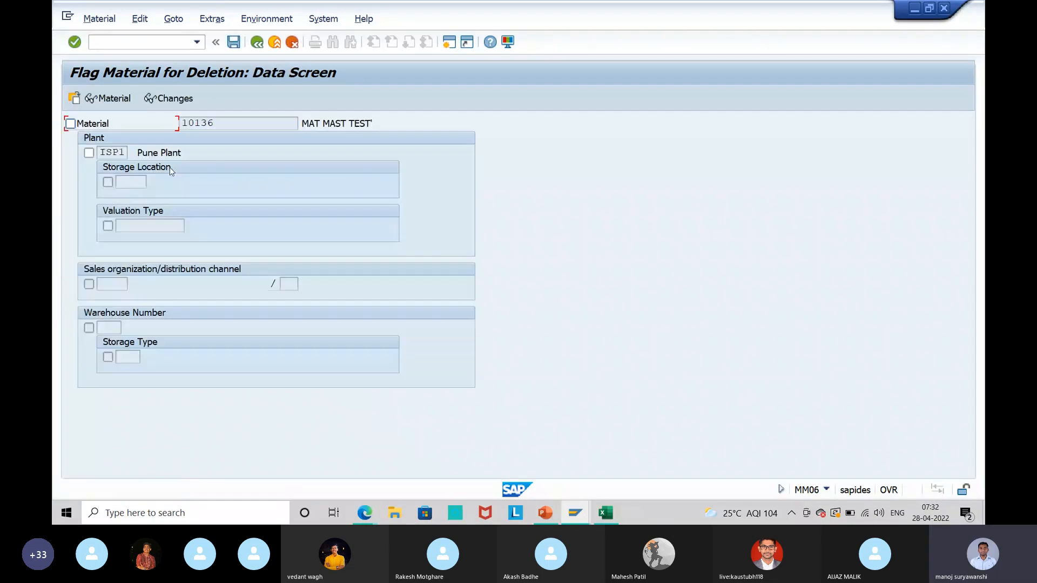
{"action": "left_click", "coordinate": [88, 153]}
{"action": "left_click", "coordinate": [70, 124]}
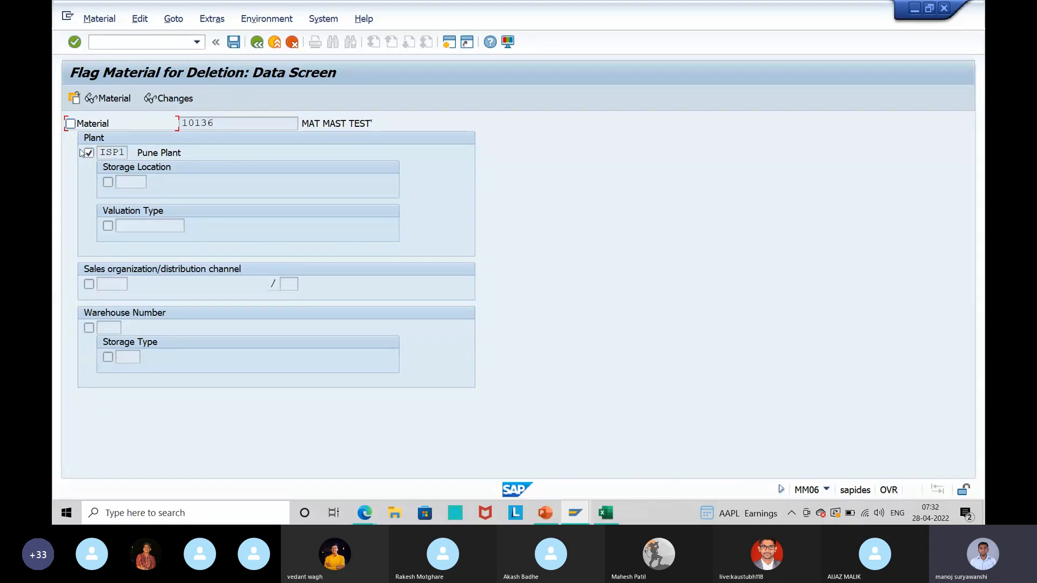
{"action": "left_click", "coordinate": [197, 123]}
{"action": "left_click_drag", "start_coordinate": [101, 150], "coordinate": [128, 148]}
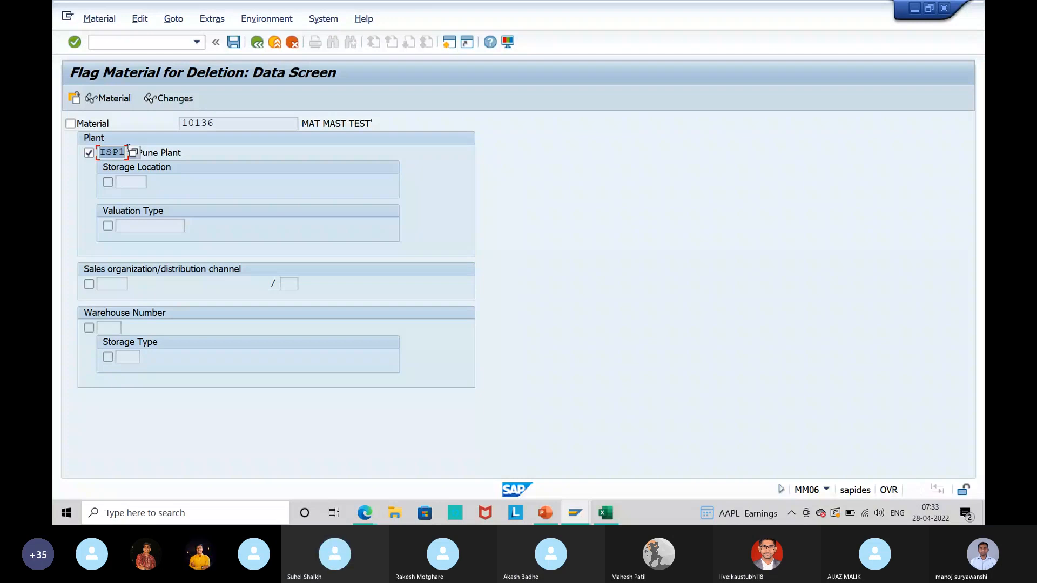
{"action": "left_click", "coordinate": [127, 151]}
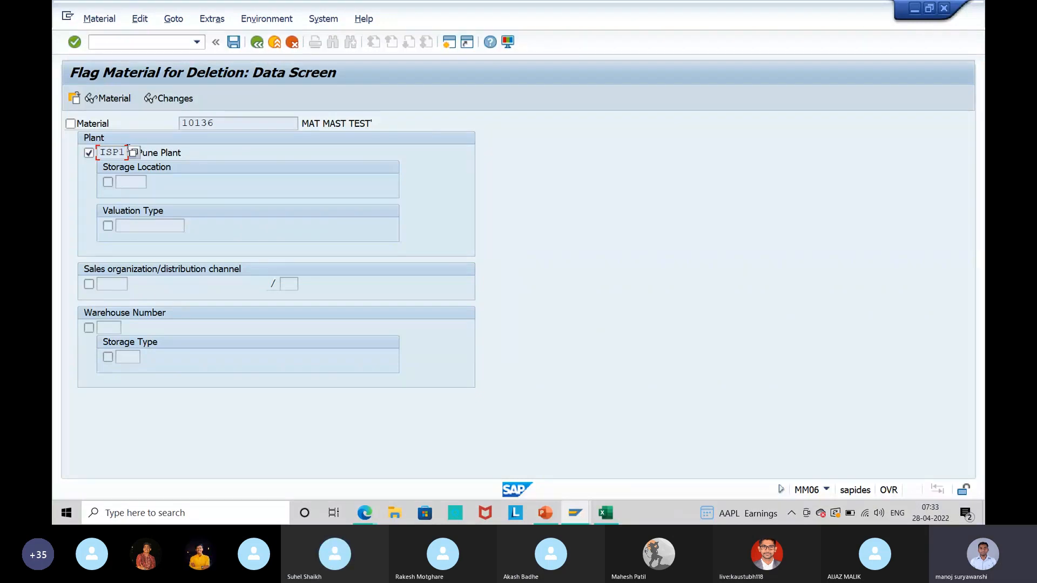
{"action": "left_click", "coordinate": [155, 224]}
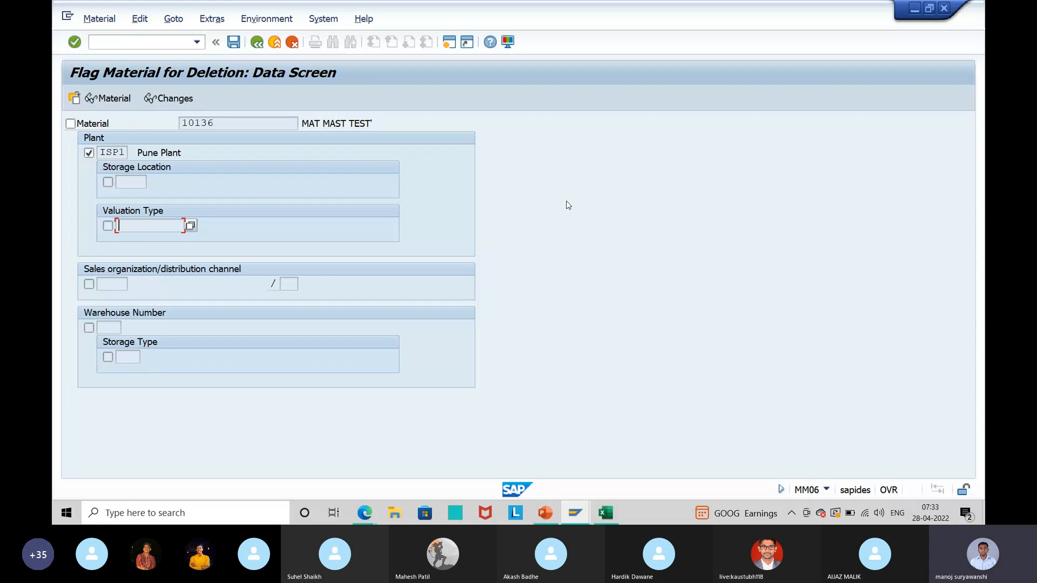
- Switch to the PowerPoint presentation, add "Valuation type?" to the assignment list and number its three lines 1. to 3
{"action": "key", "text": "alt+Tab"}
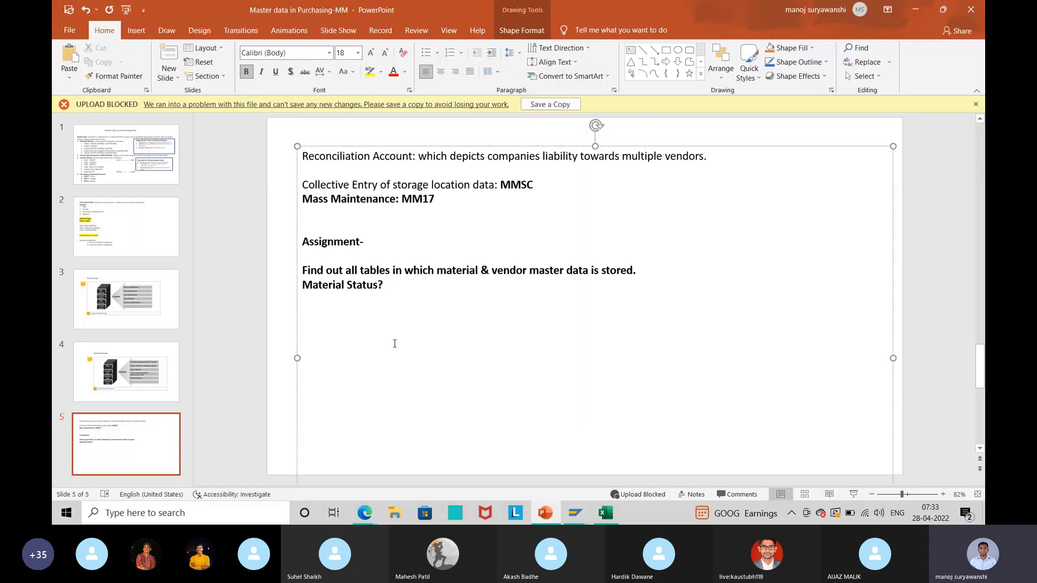
{"action": "type", "text": "Valuation type?"}
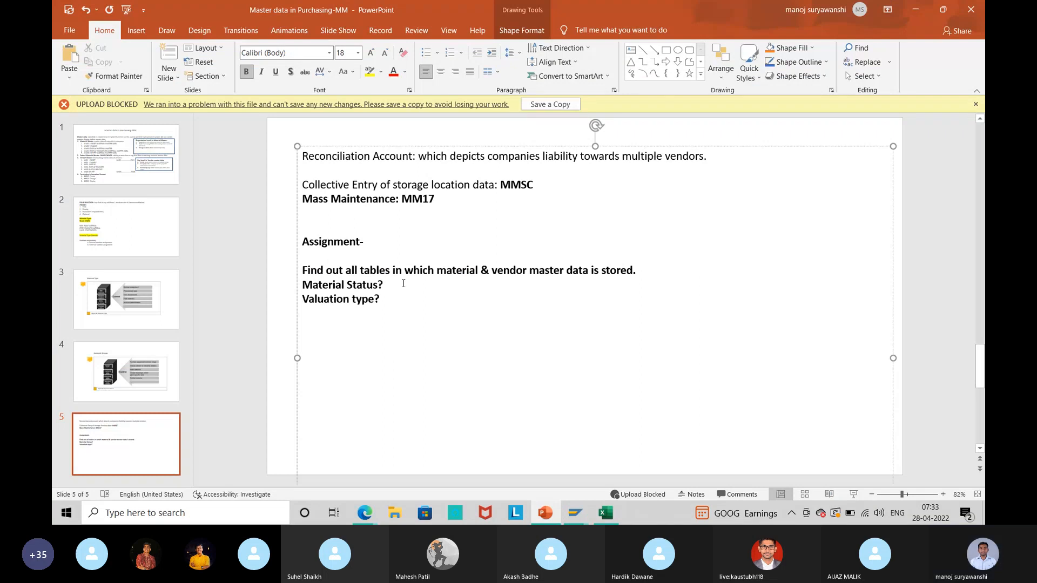
{"action": "left_click", "coordinate": [303, 270]}
{"action": "type", "text": "1"}
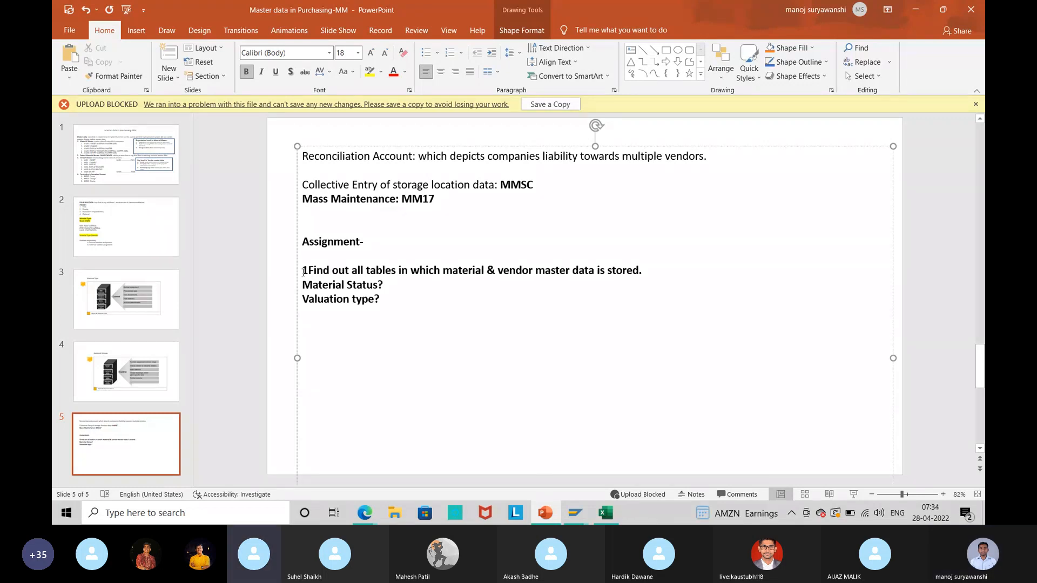
{"action": "type", "text": "."}
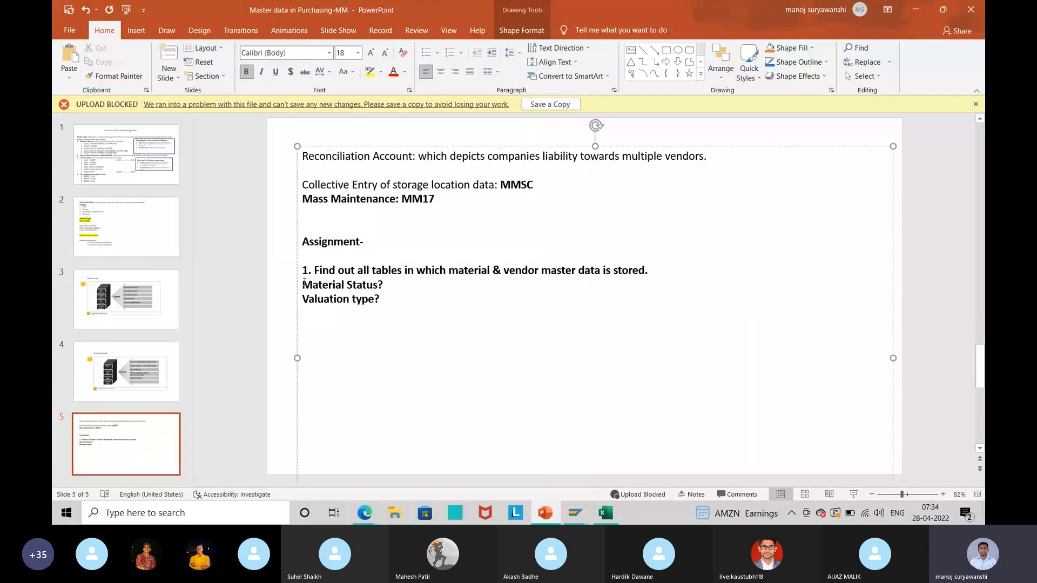
{"action": "left_click", "coordinate": [303, 285]}
{"action": "type", "text": "2."}
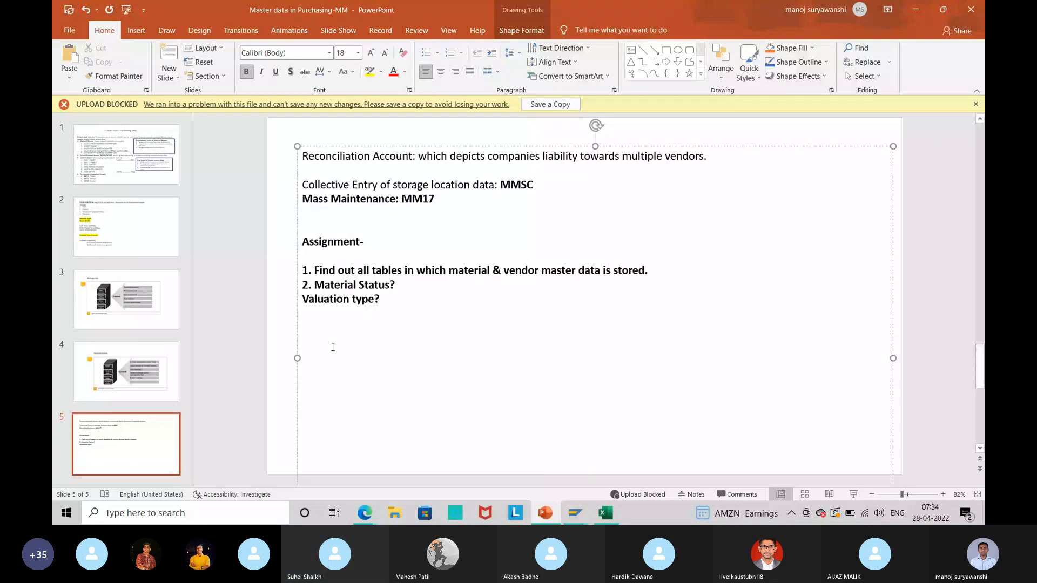
{"action": "key", "text": "Down"}
{"action": "key", "text": "Home"}
{"action": "type", "text": "3."}
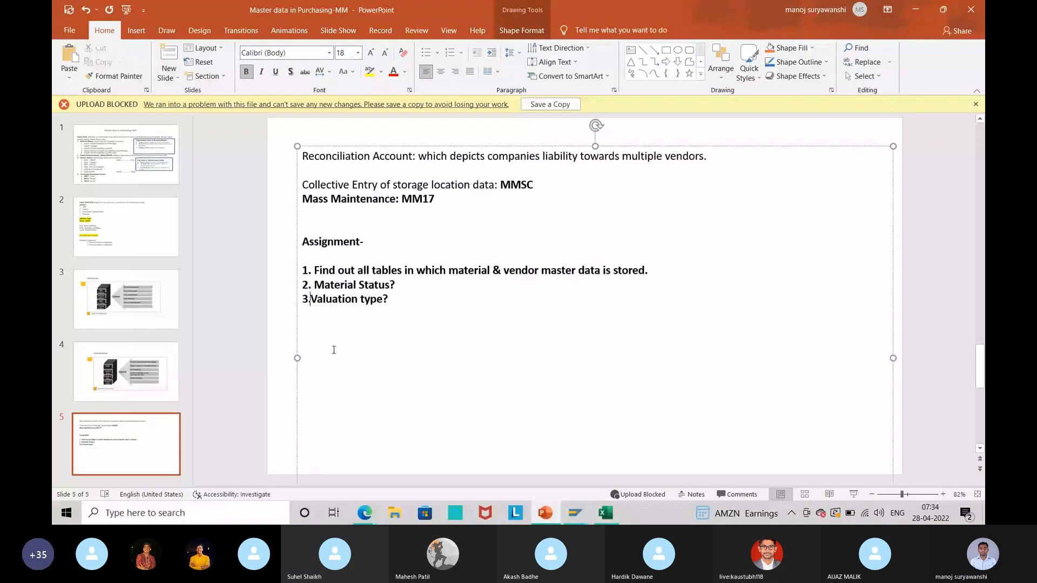
{"action": "key", "text": "End"}
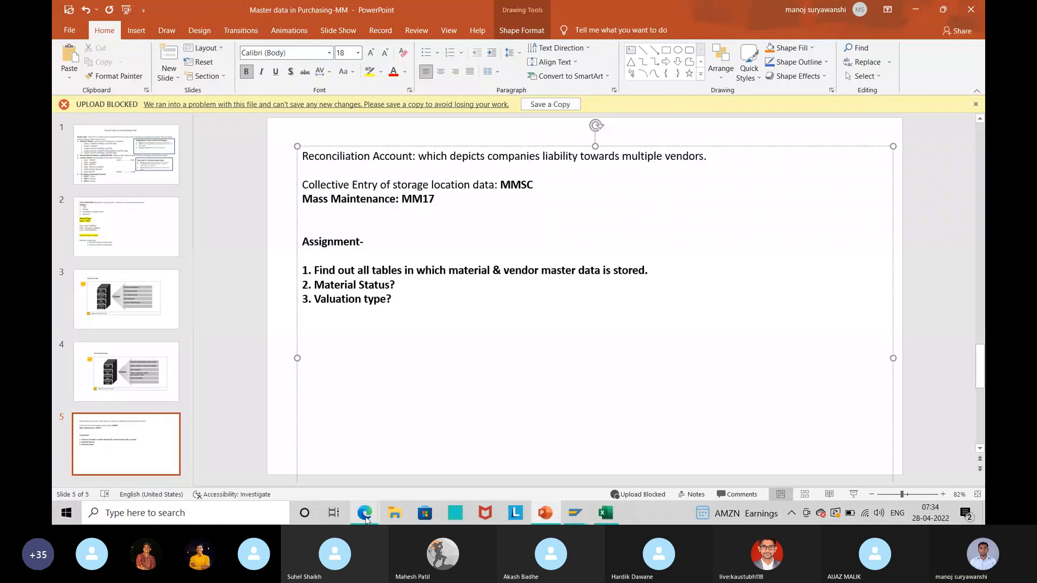
{"action": "mouse_move", "coordinate": [365, 519]}
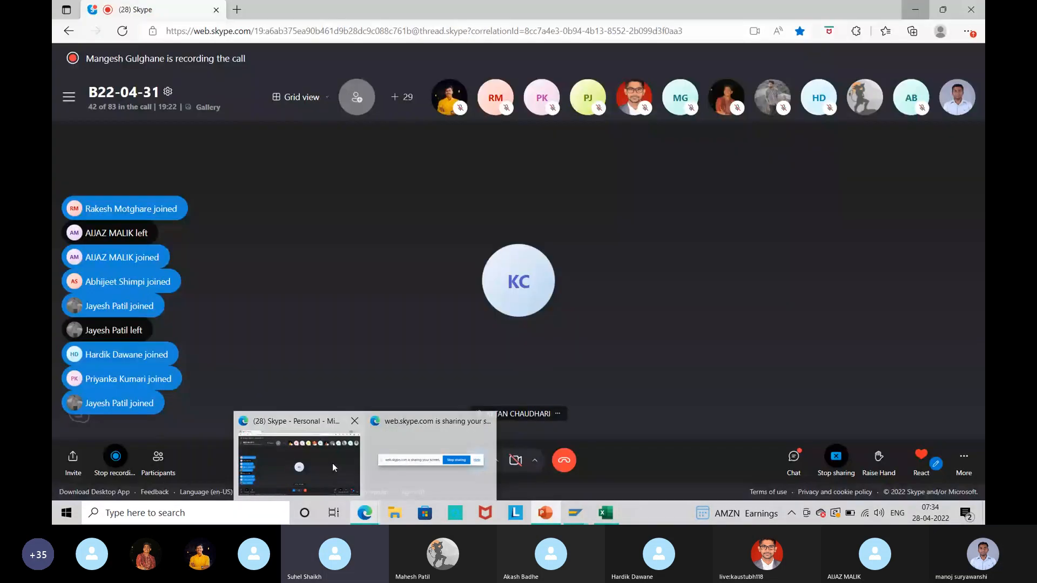
{"action": "left_click", "coordinate": [332, 463]}
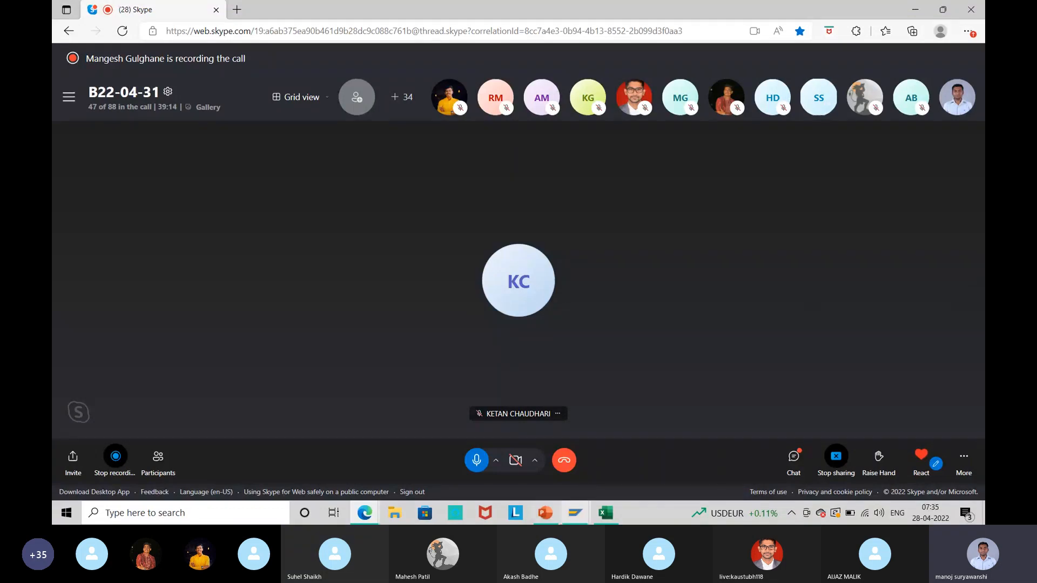
{"action": "key", "text": "alt+Tab"}
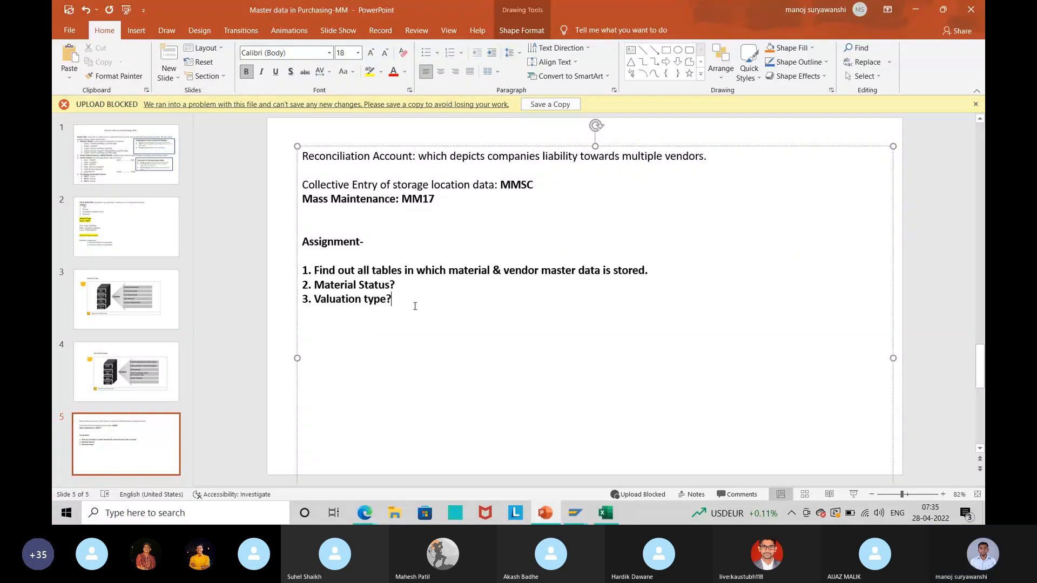
{"action": "key", "text": "alt+Tab"}
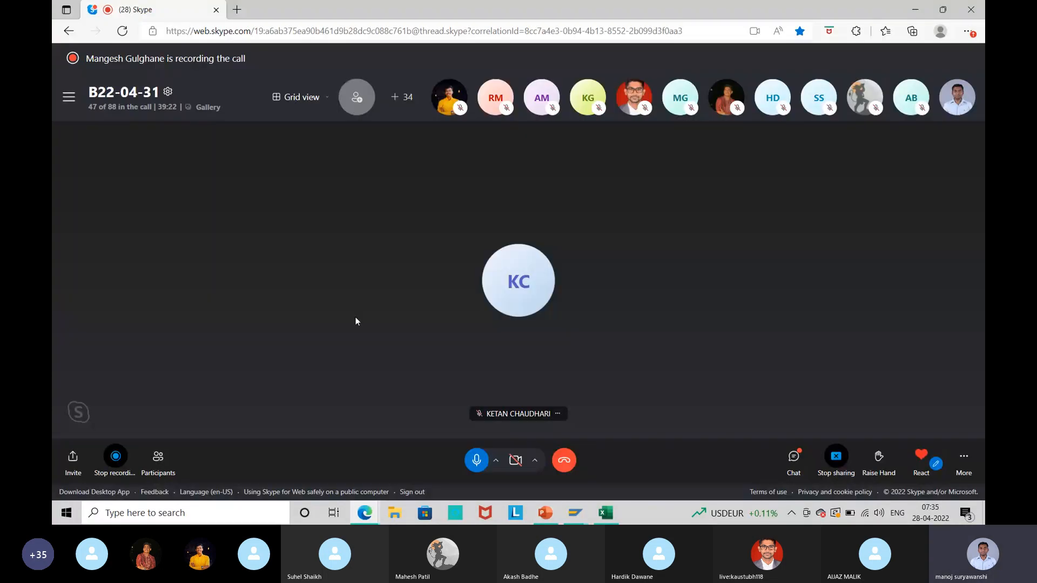
- Return to the MM06 data screen in SAP and examine the plant ISP1 and storage location deletion flags of material 10136
{"action": "left_click", "coordinate": [914, 10]}
{"action": "left_click", "coordinate": [102, 148]}
{"action": "left_click_drag", "start_coordinate": [102, 149], "coordinate": [138, 151]}
{"action": "left_click", "coordinate": [215, 137]}
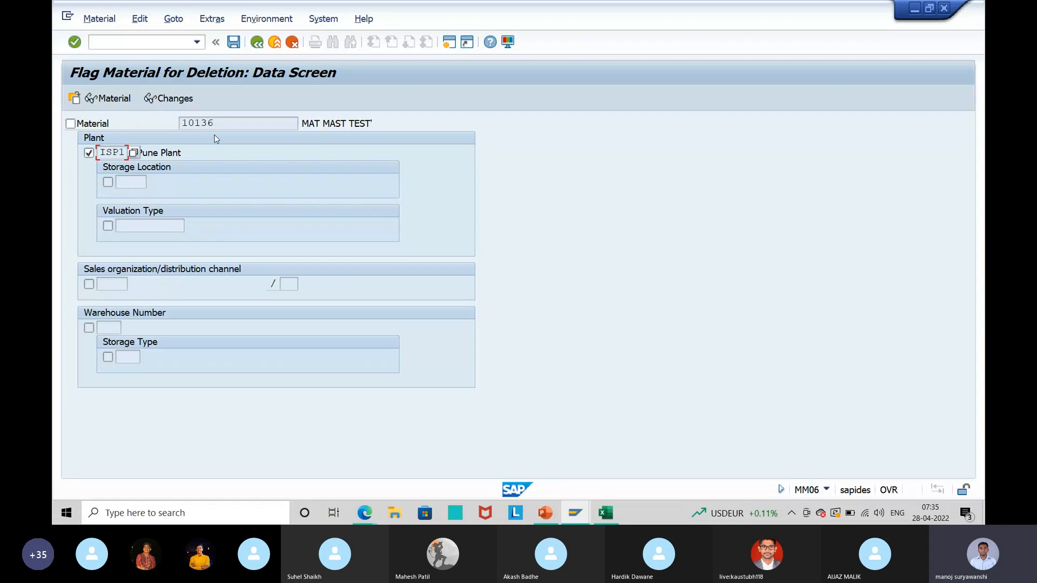
{"action": "left_click", "coordinate": [89, 153]}
{"action": "left_click", "coordinate": [117, 181]}
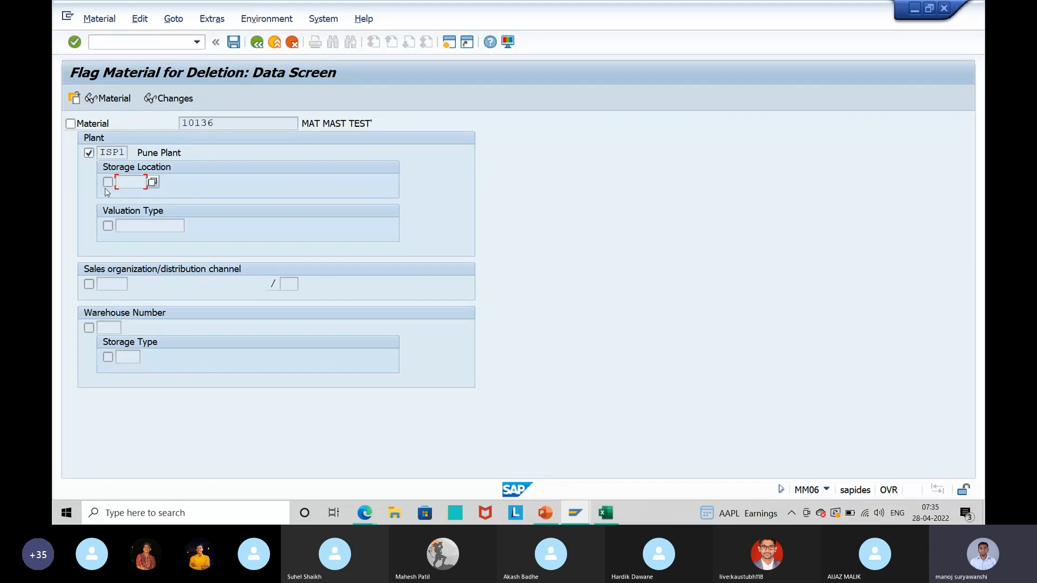
{"action": "left_click", "coordinate": [110, 183]}
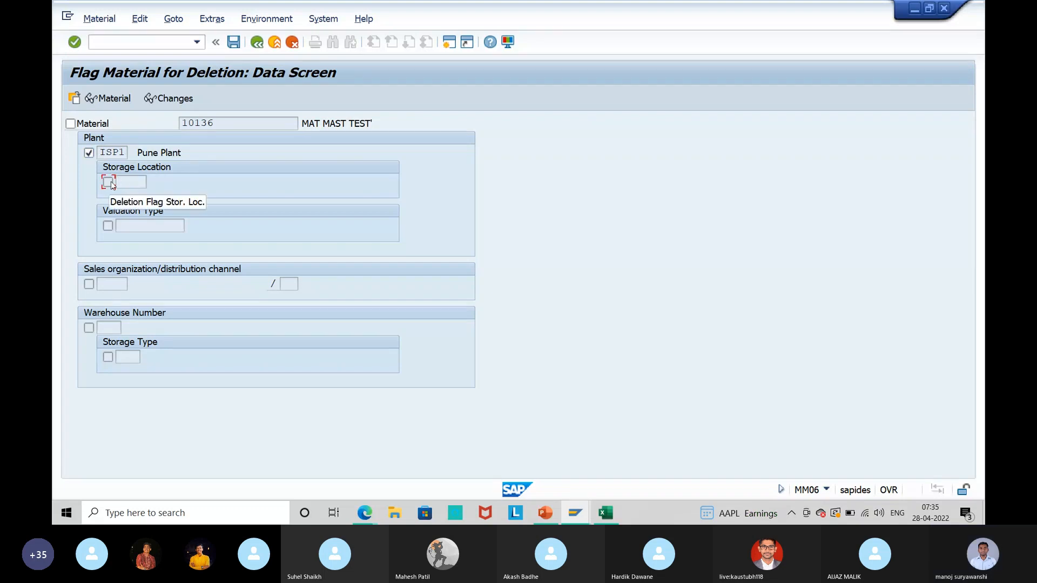
- Remove the plant ISP1 deletion flag from material 10136 and save, then recheck its flags and exit to SAP Easy Access
{"action": "left_click", "coordinate": [89, 154]}
{"action": "left_click", "coordinate": [89, 154]}
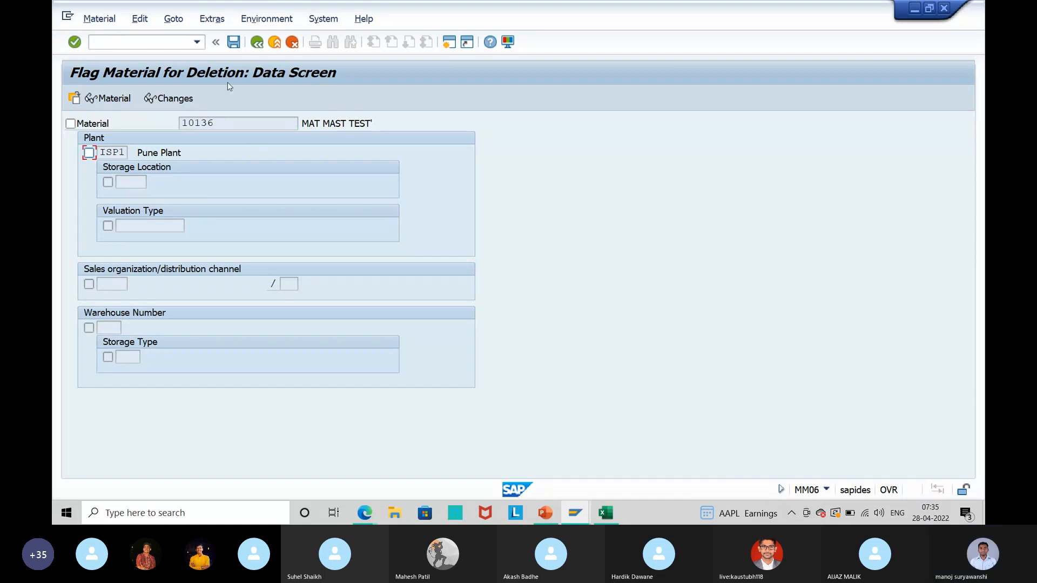
{"action": "left_click", "coordinate": [235, 45]}
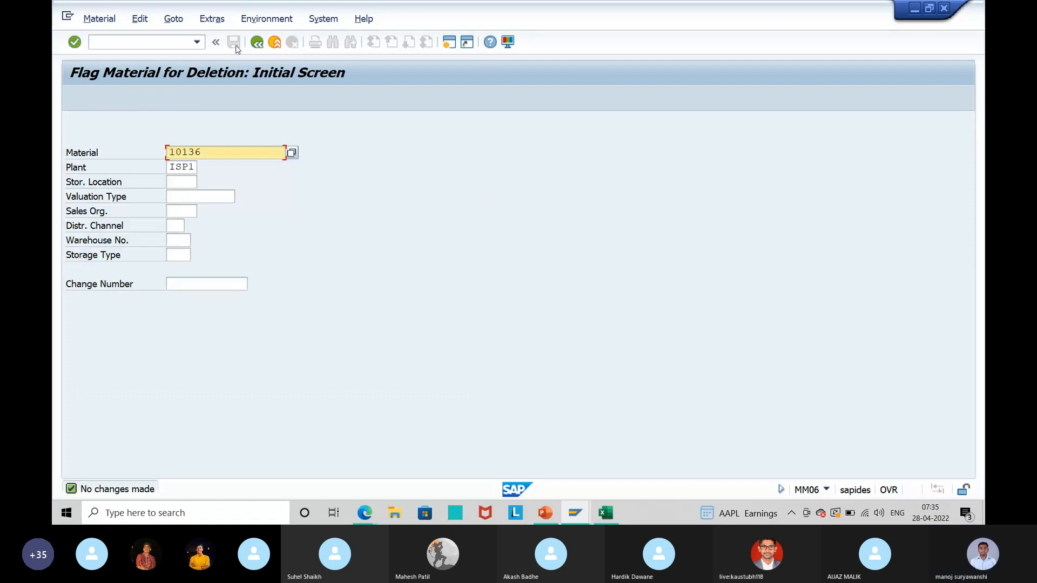
{"action": "key", "text": "Return"}
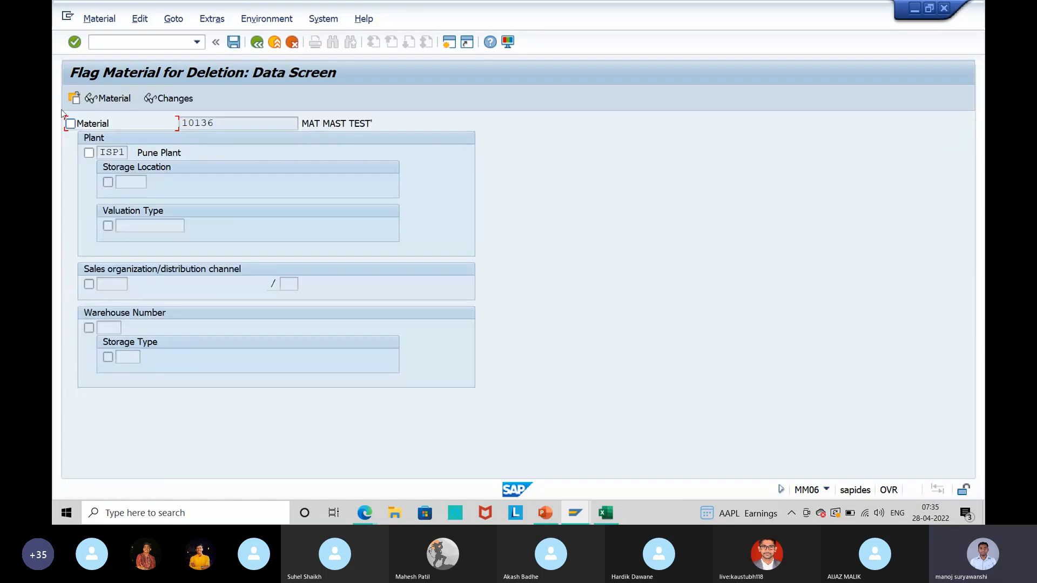
{"action": "left_click", "coordinate": [275, 42]}
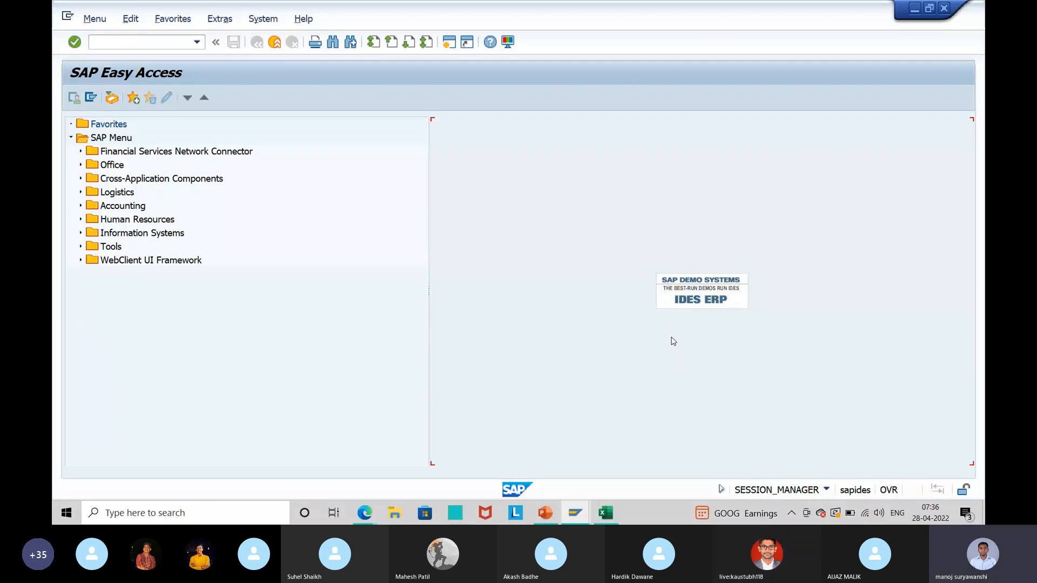
- Switch to the PowerPoint presentation and examine the Material Type slide with its list of control functions
{"action": "left_click", "coordinate": [545, 513]}
{"action": "left_click", "coordinate": [125, 300]}
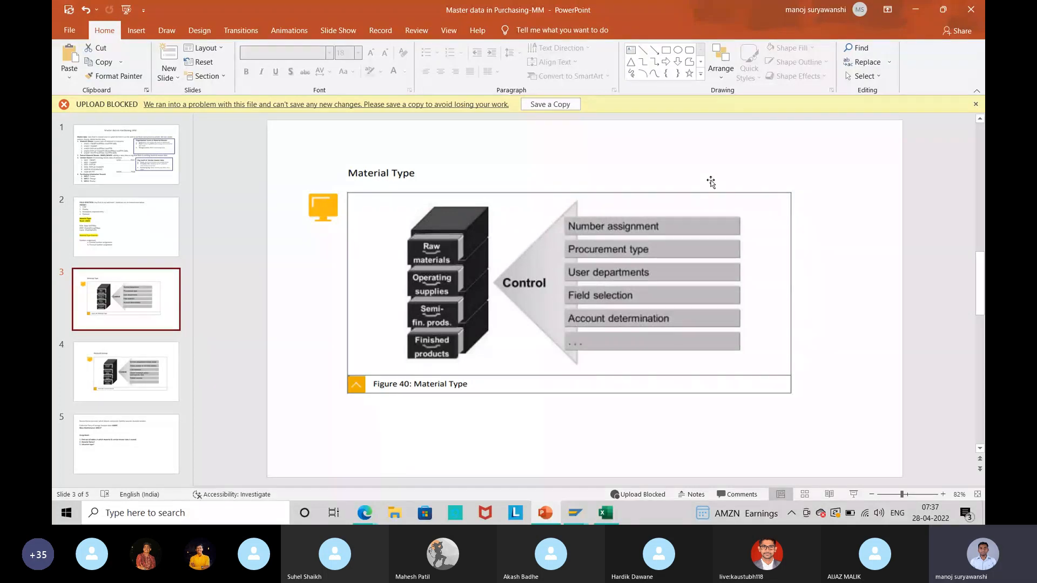
{"action": "key", "text": "alt+Tab"}
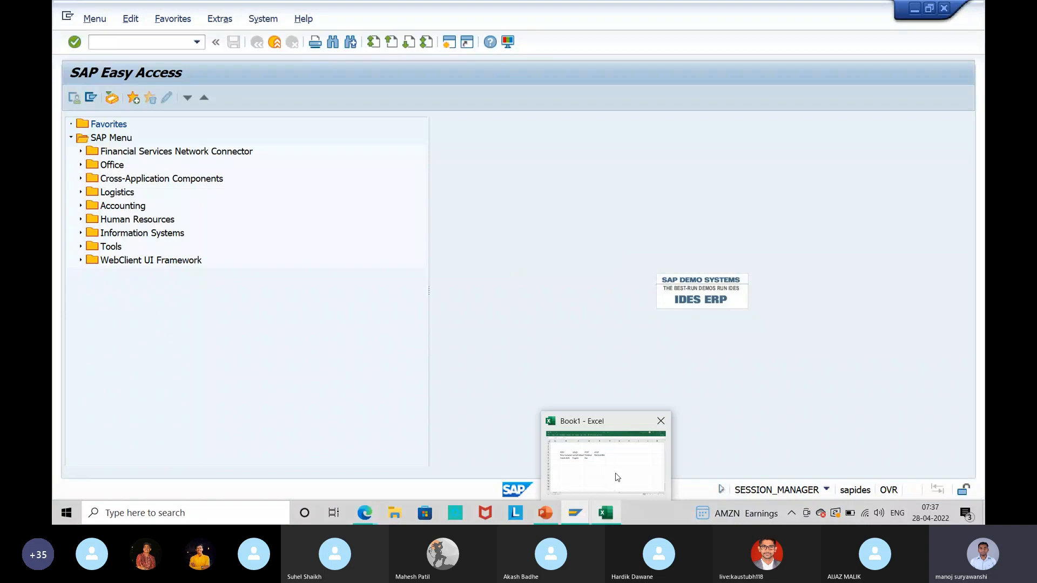
- Switch to the Excel workbook Book1 and enter the heading "Material Types" in cell B9
{"action": "left_click", "coordinate": [606, 512]}
{"action": "left_click", "coordinate": [183, 275]}
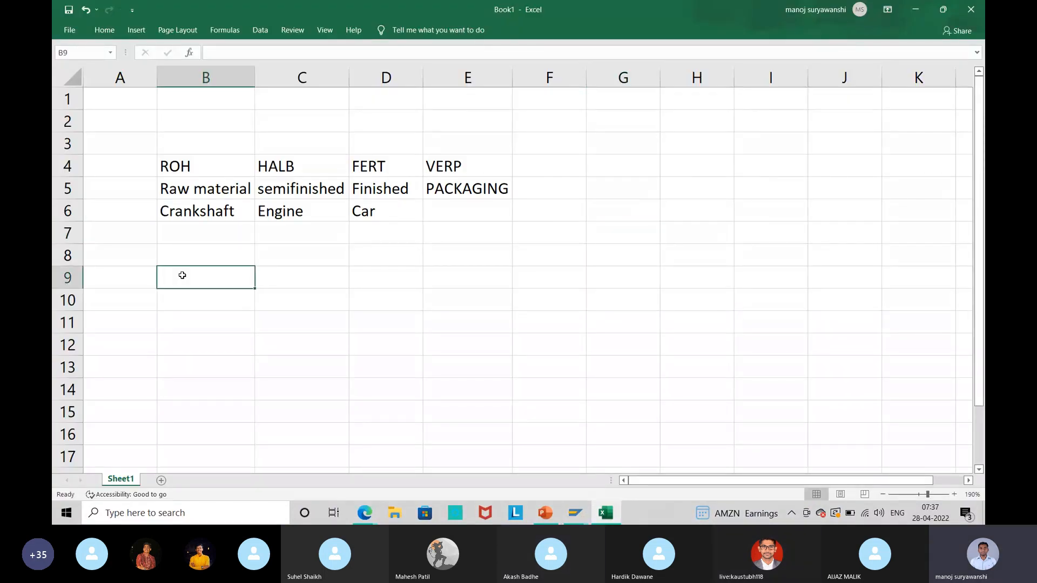
{"action": "type", "text": "Materia"}
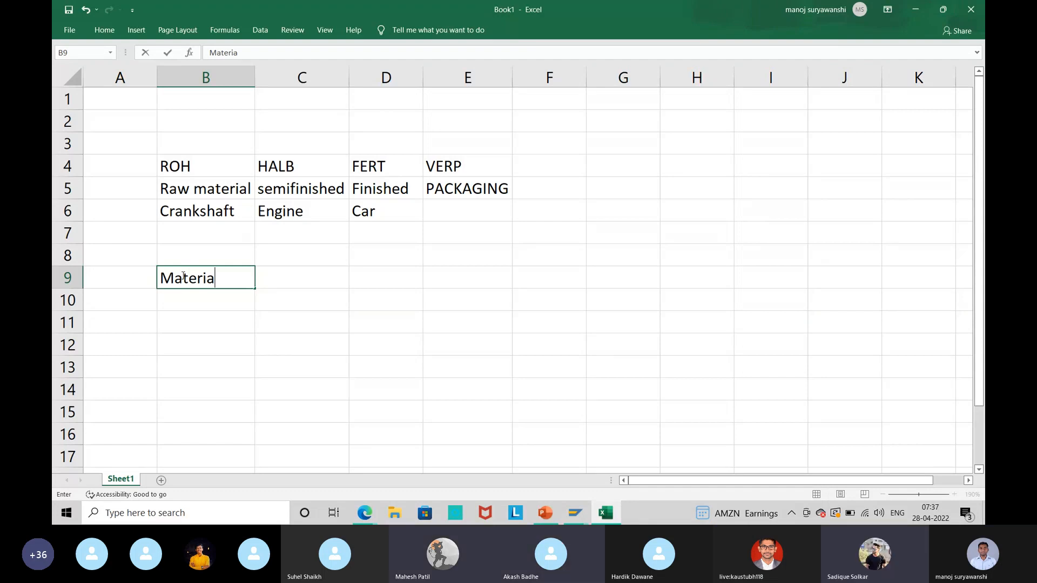
{"action": "type", "text": "l Types"}
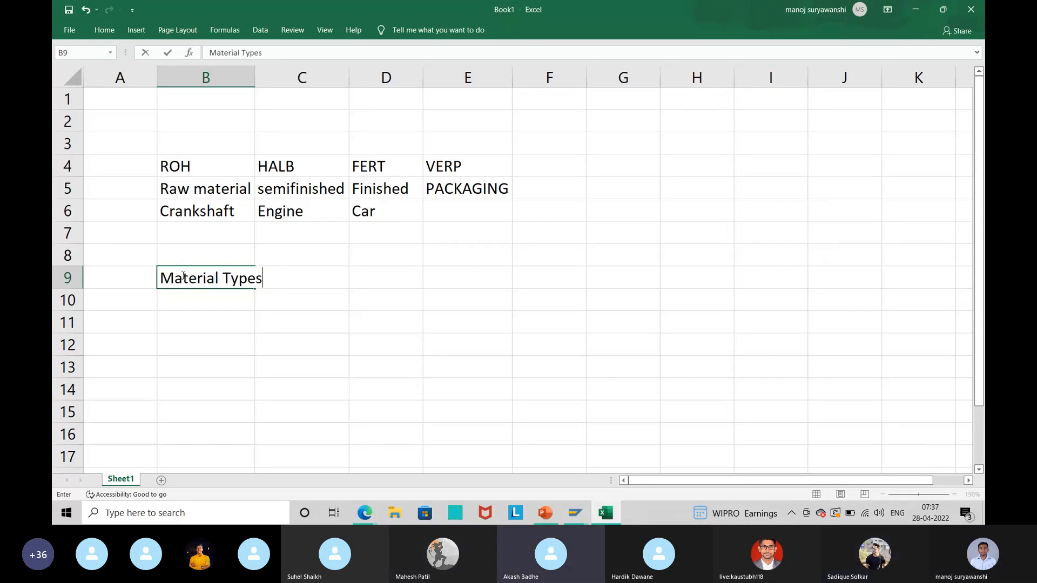
{"action": "key", "text": "Return"}
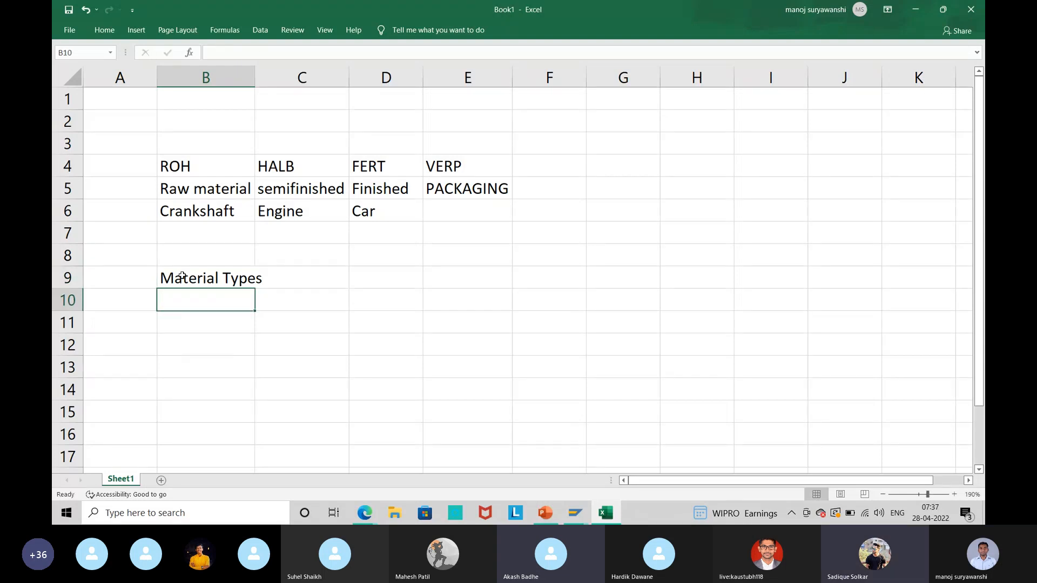